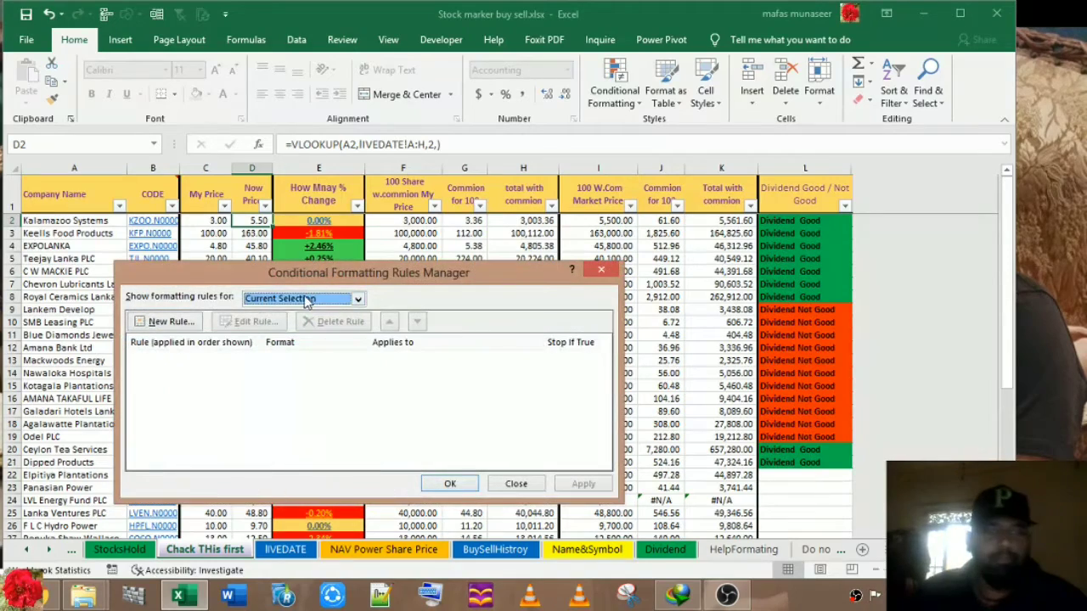
Create a conditional formatting rule for D2 that matches a cell value less than or equal to =$C$2.
click(165, 321)
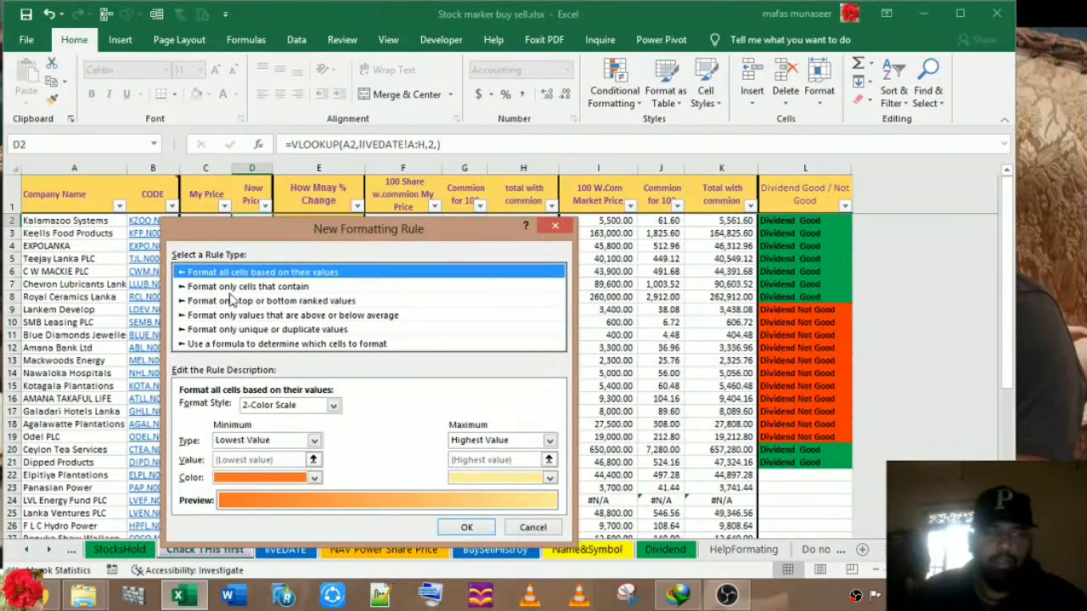
click(230, 289)
click(280, 412)
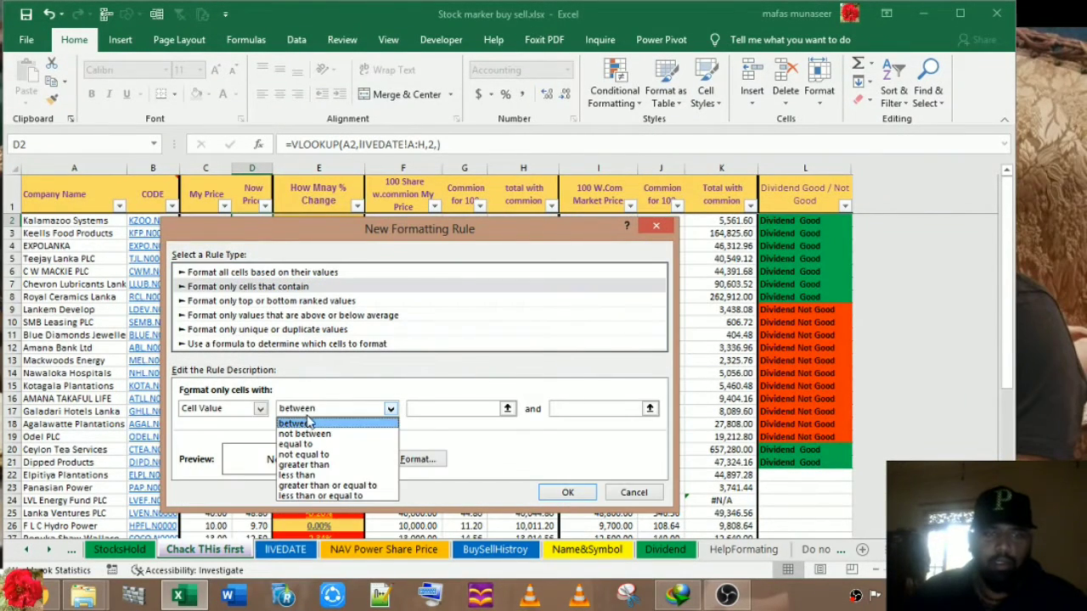
click(308, 496)
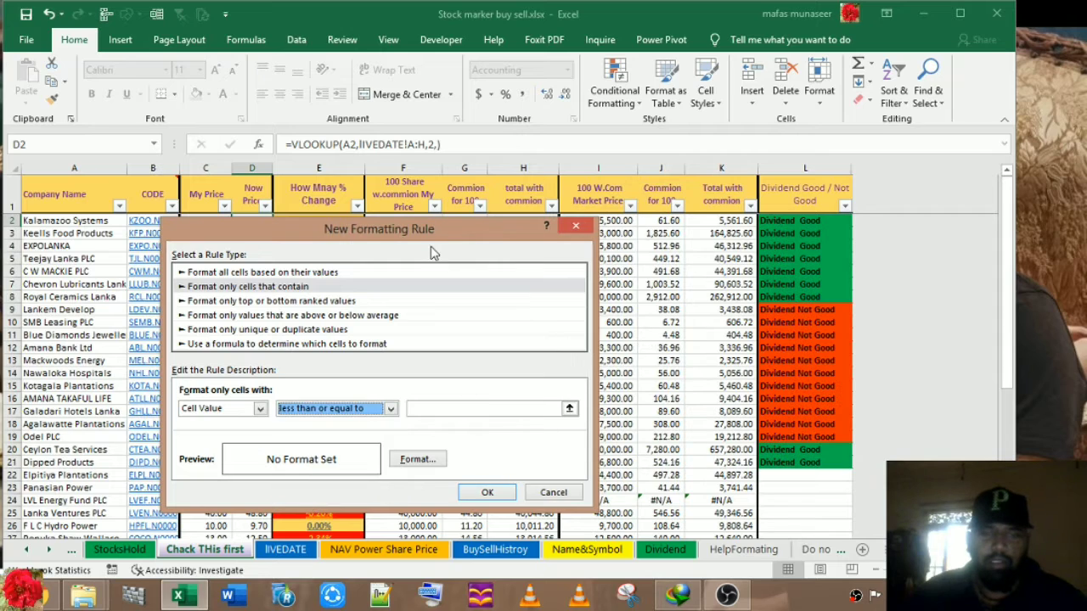
drag(456, 223, 683, 133)
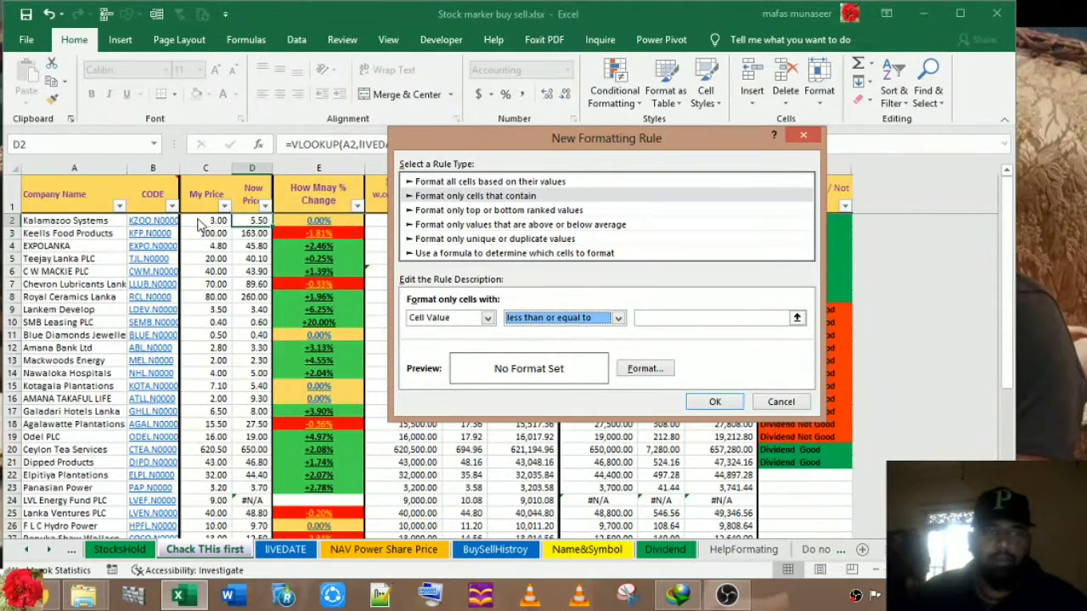
click(737, 323)
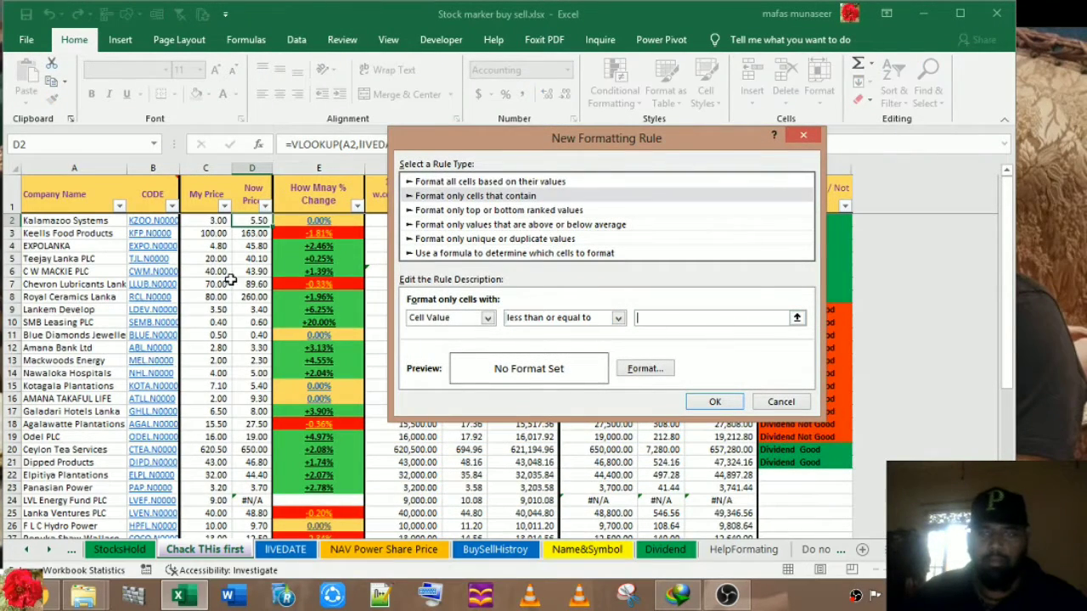
click(212, 221)
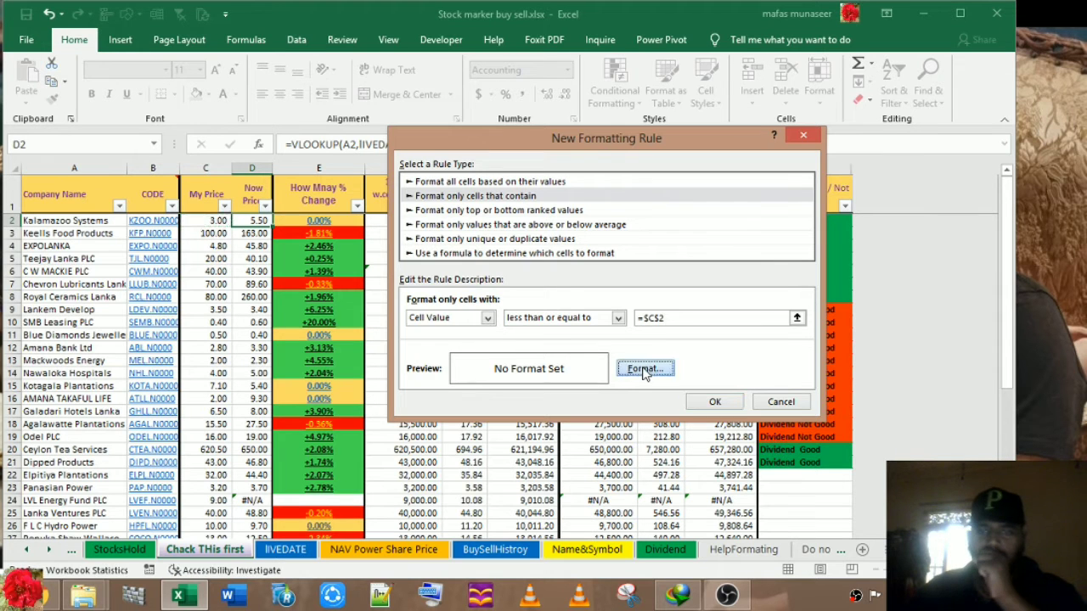
Give the new rule a light green fill and apply it to D2.
click(645, 368)
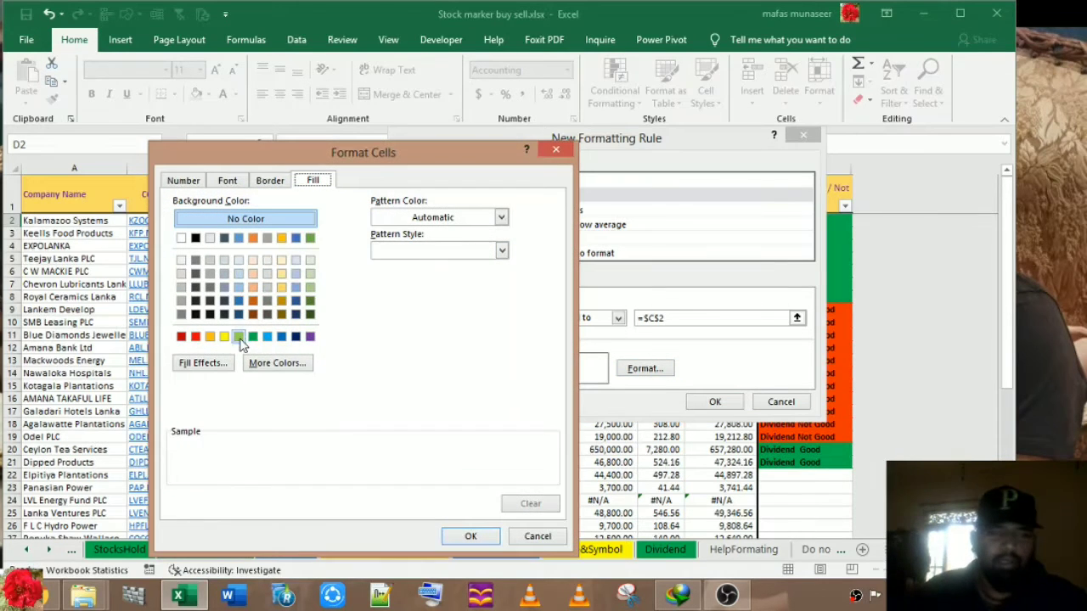
click(239, 336)
click(471, 535)
click(715, 402)
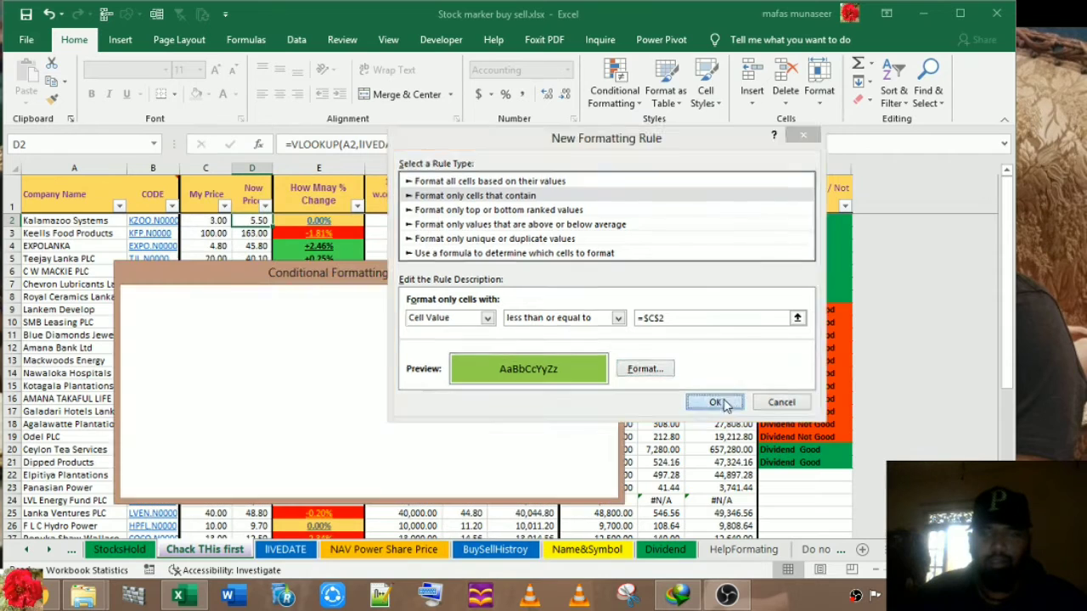
click(581, 483)
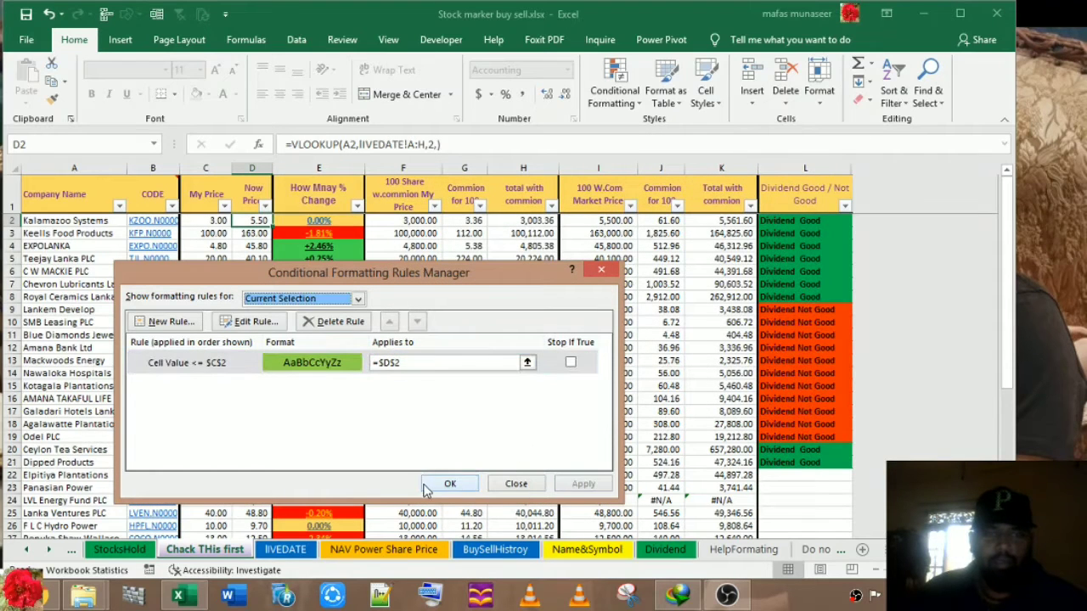
click(449, 485)
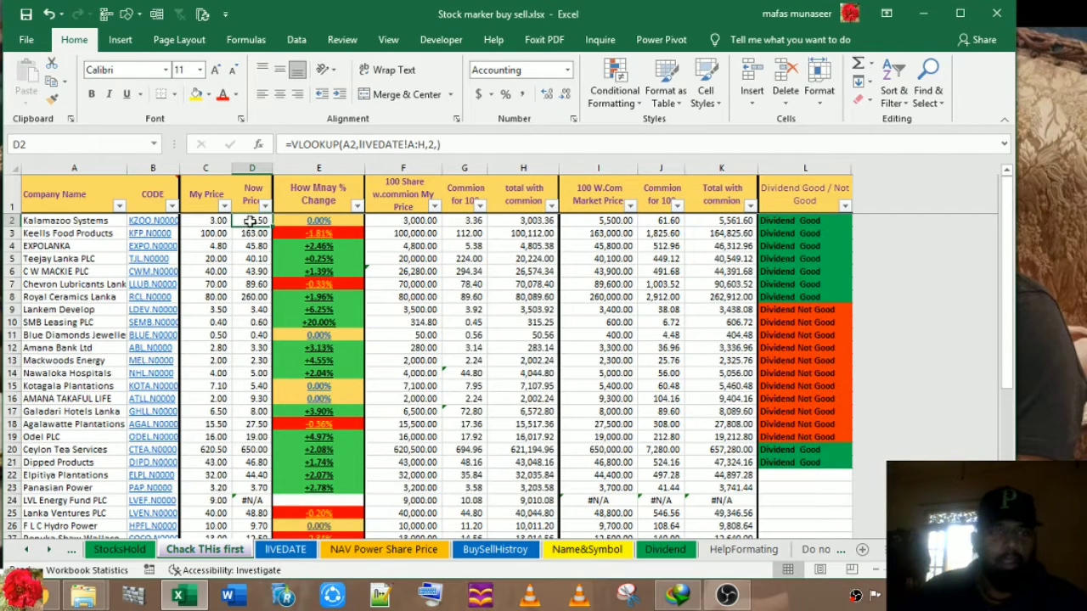
Test the rule by entering 30 and then 3 as Kalamazoo Systems' Now Price in D2.
text(30)
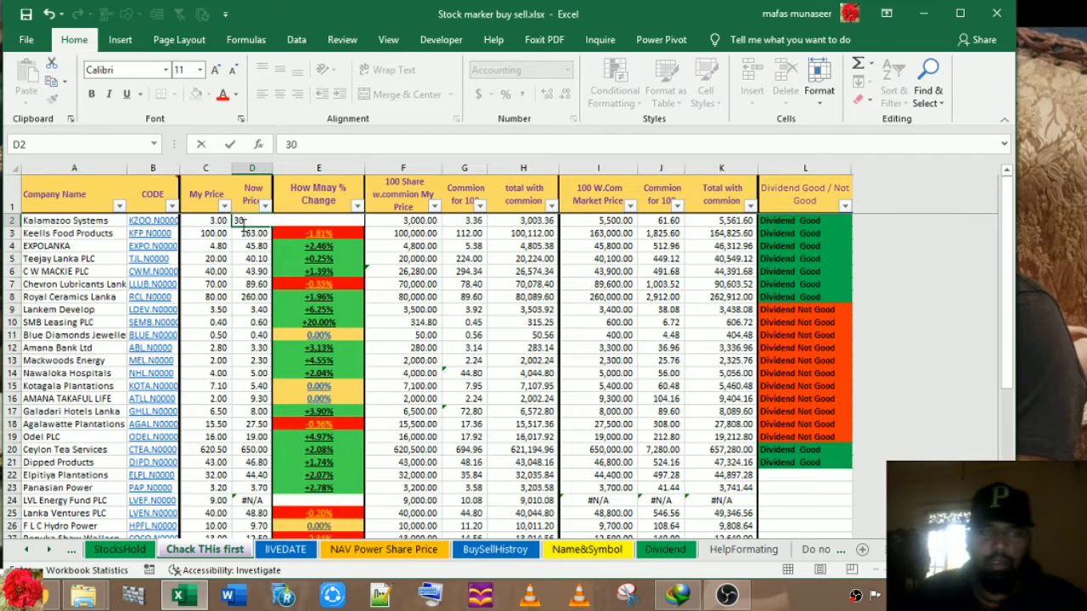
key(Return)
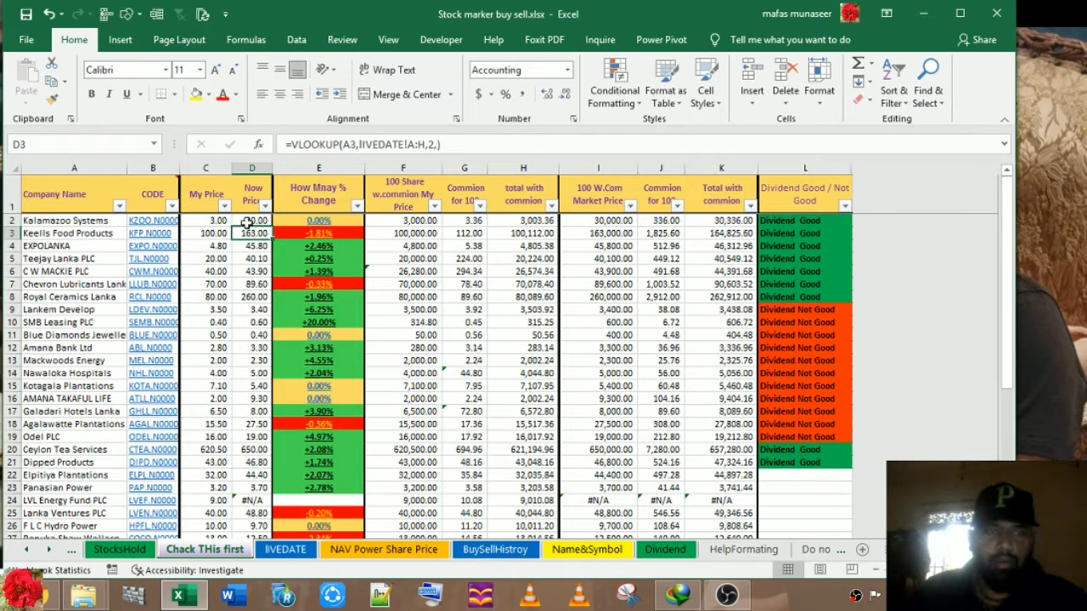
click(247, 221)
text(3)
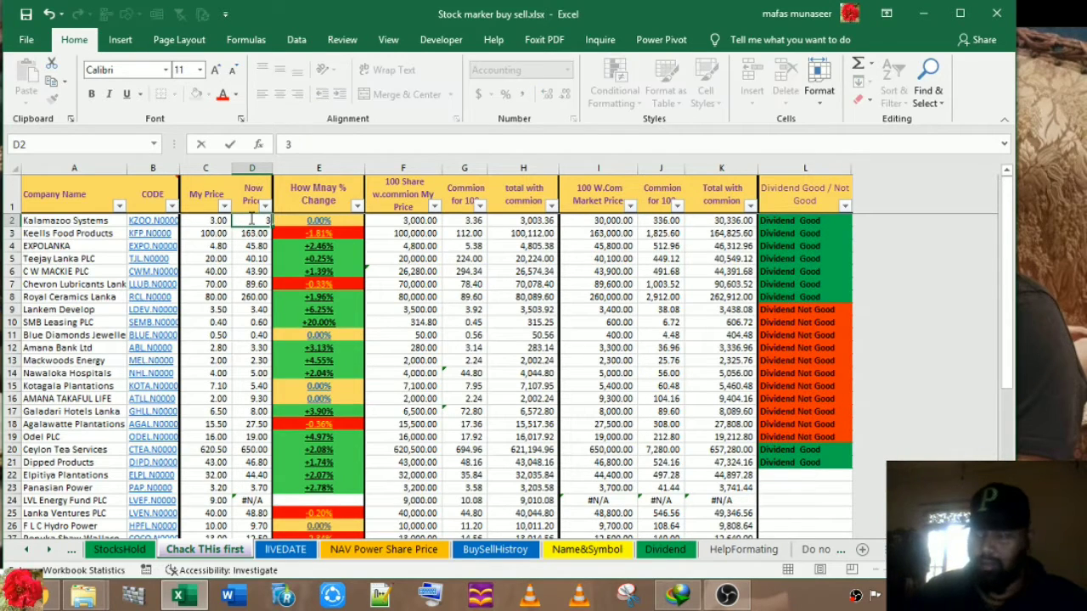
key(Return)
Copy the formatting of D2 onto the Now Price cells D3:D8 with Format Painter.
click(242, 221)
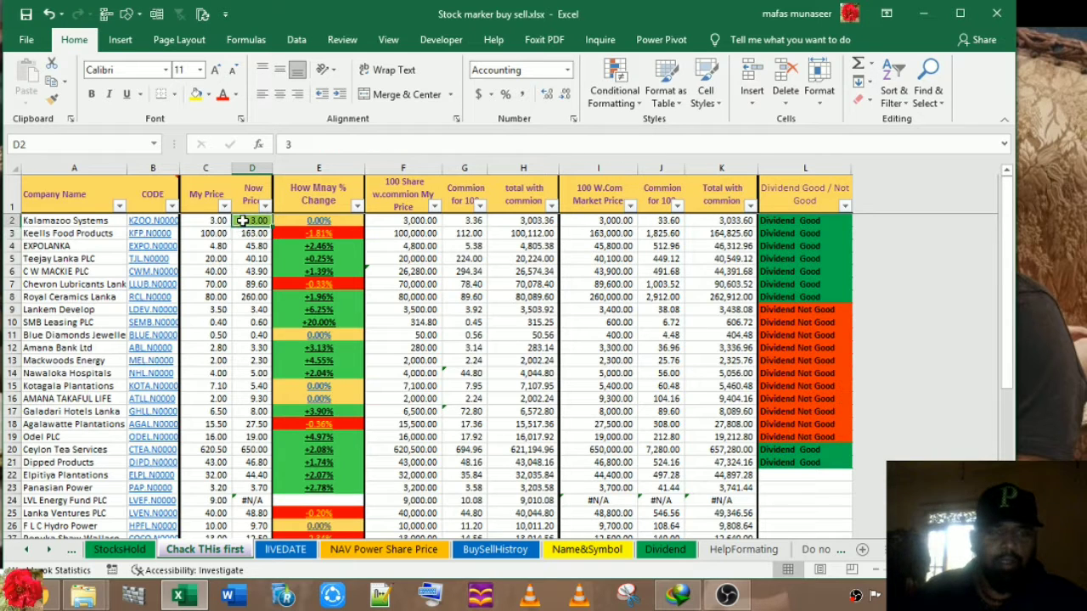
click(52, 99)
drag(250, 222, 250, 299)
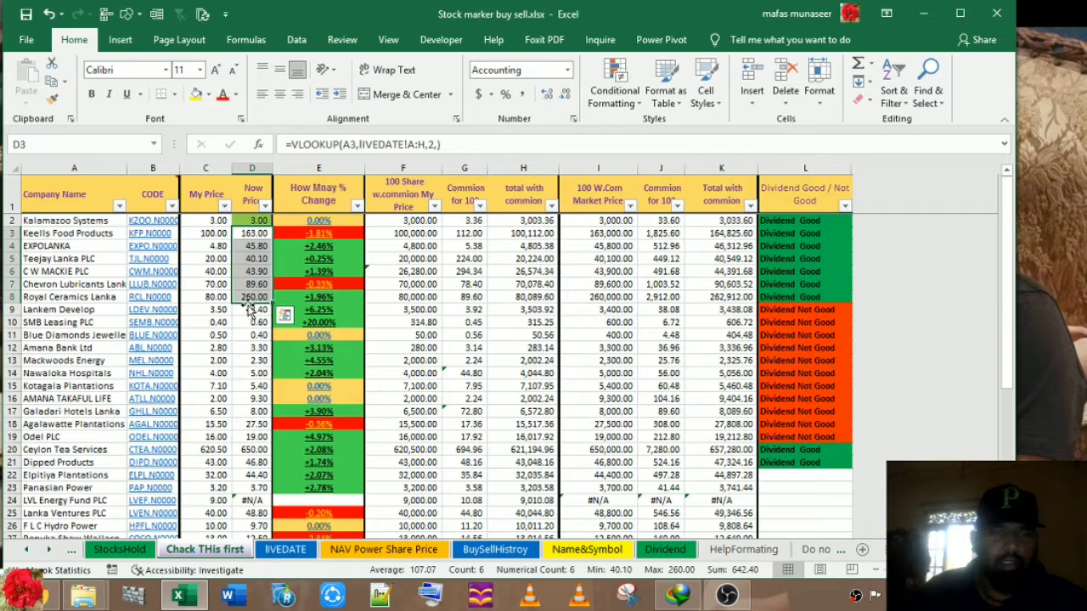
Test the copied formatting by entering 100 and then 3 as Keells Food Products' Now Price in D3.
click(252, 235)
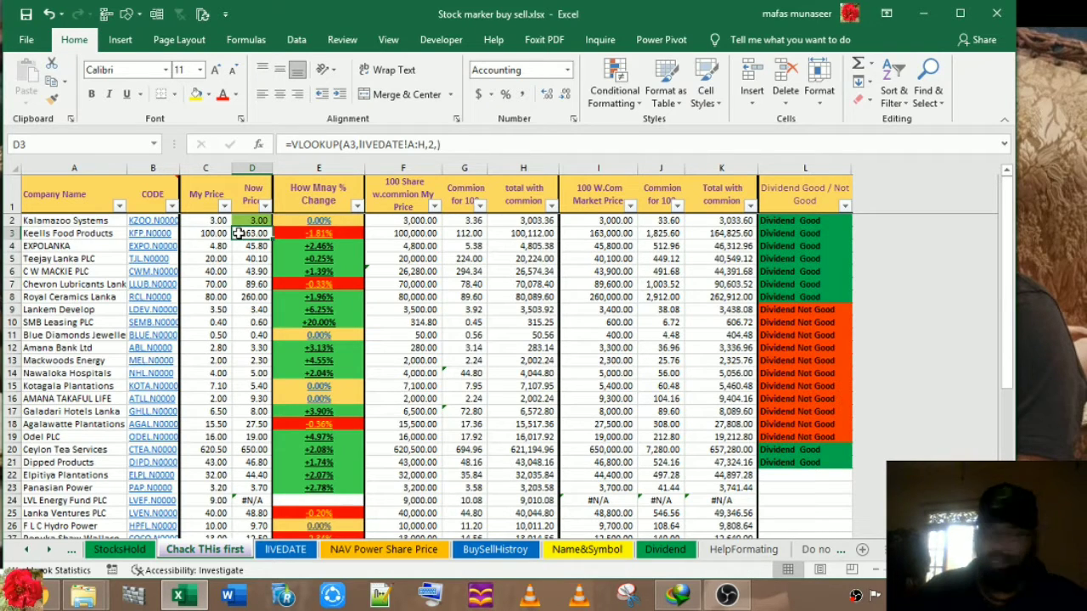
text(1)
key(Return)
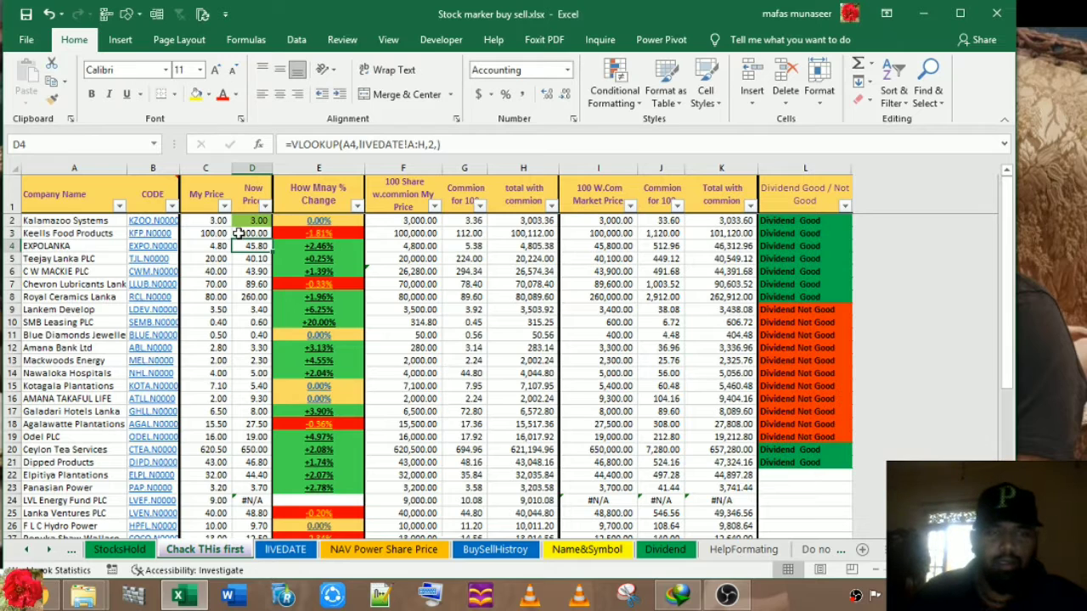
click(239, 235)
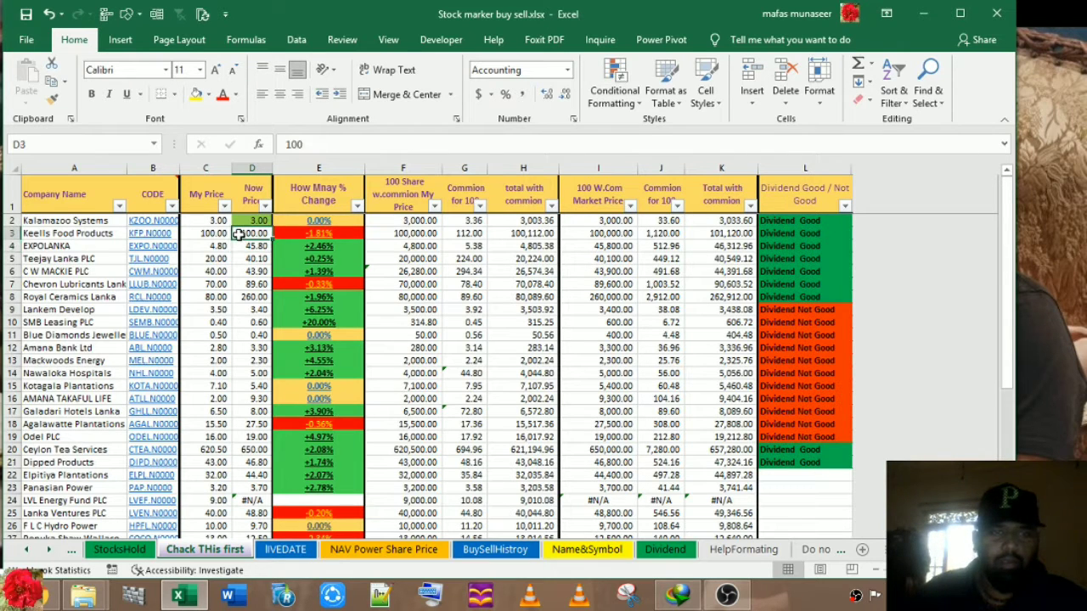
text(3)
key(Return)
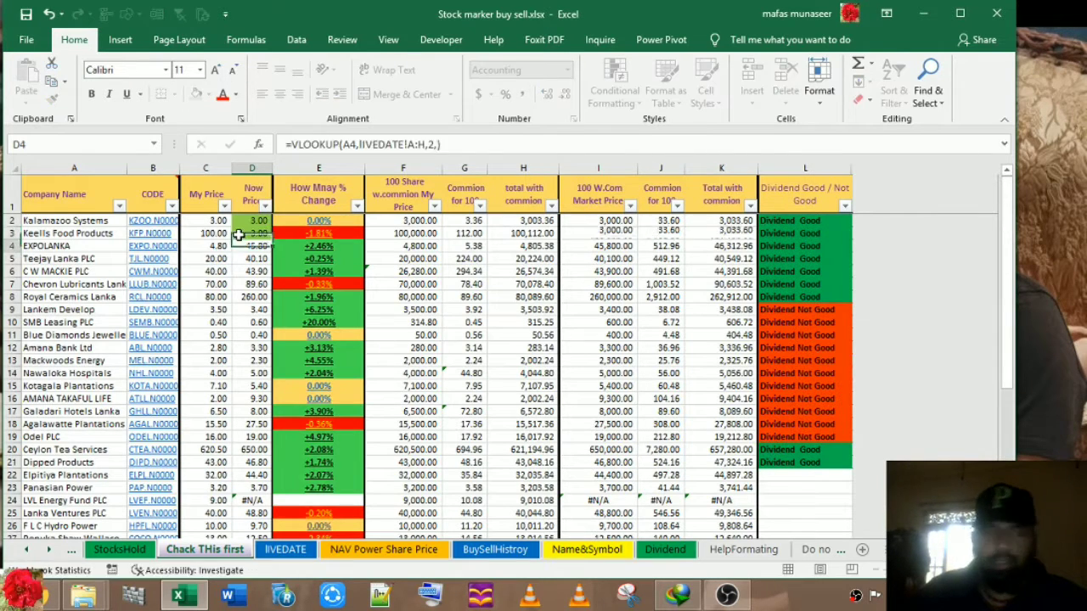
Inspect the conditional formatting rule on D3, including its condition and applied range, without changing it.
click(239, 236)
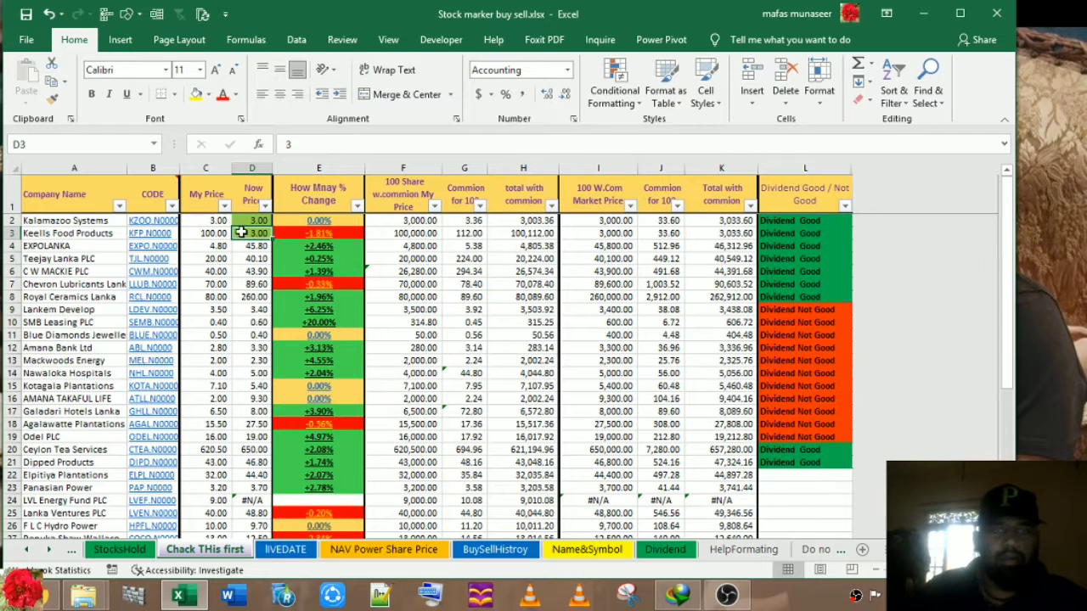
click(615, 93)
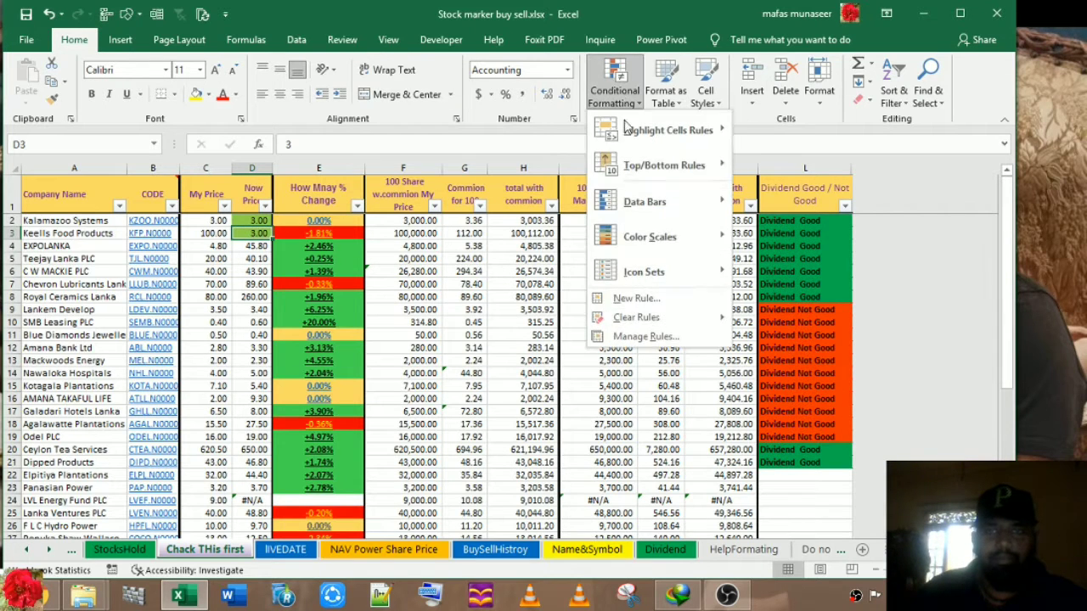
click(628, 333)
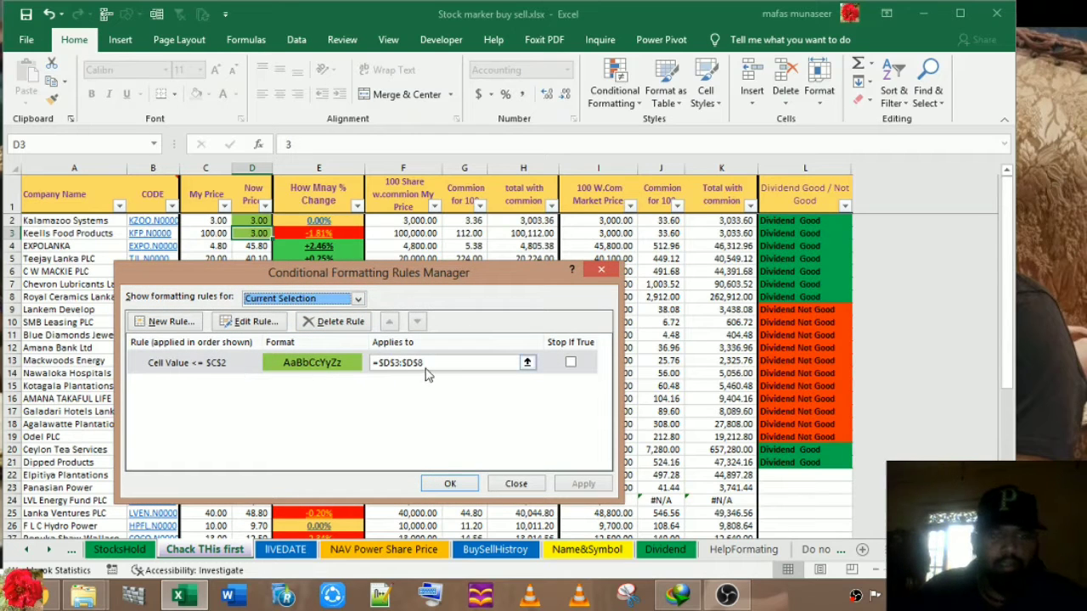
click(215, 365)
click(225, 327)
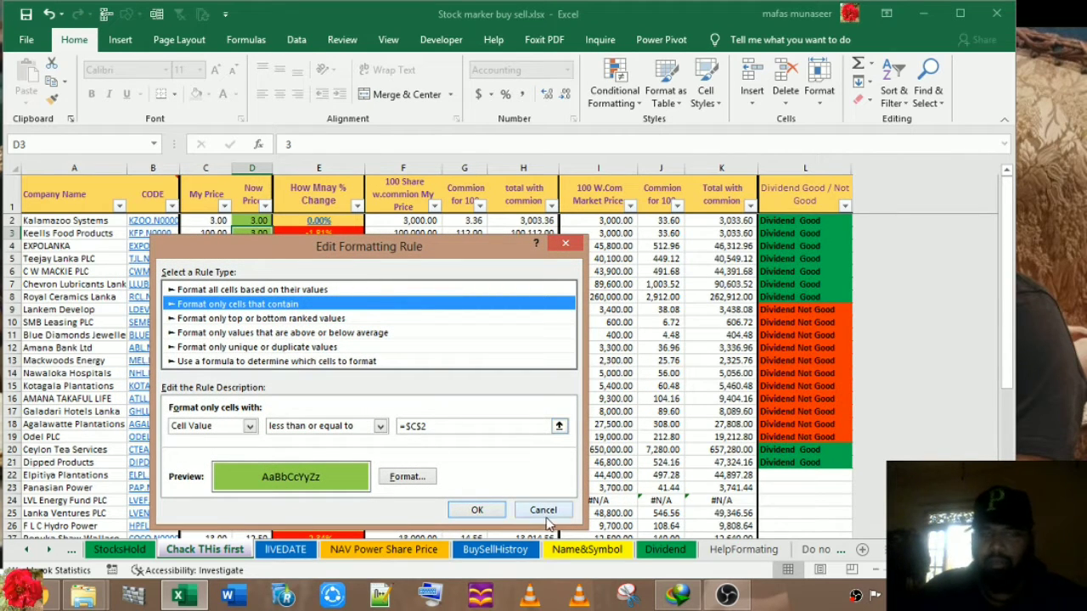
click(546, 515)
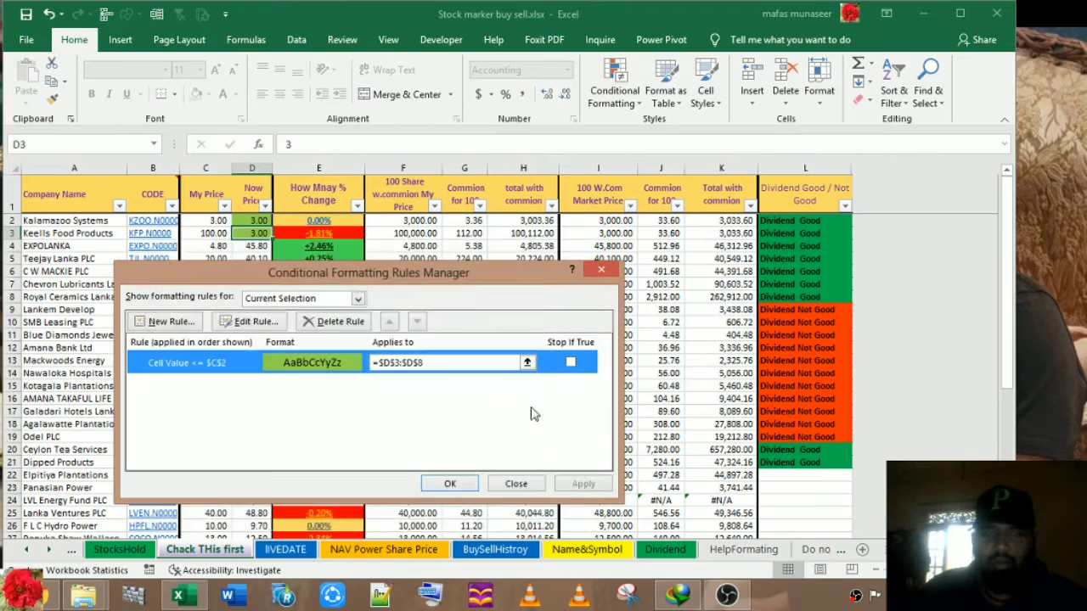
click(603, 272)
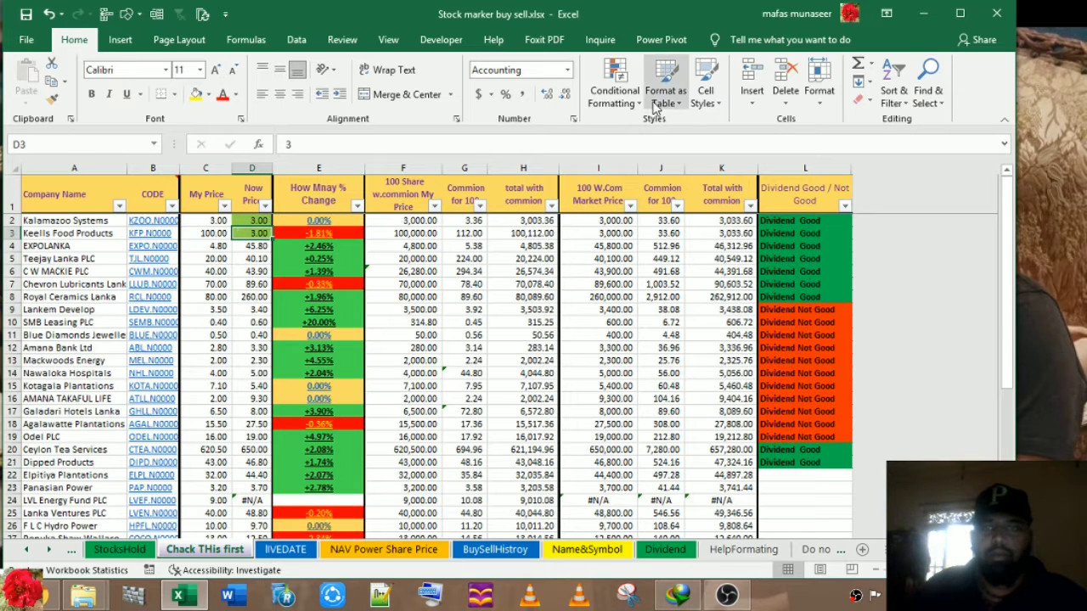
Try to delete the conditional formatting rule found on D3.
click(620, 101)
click(645, 336)
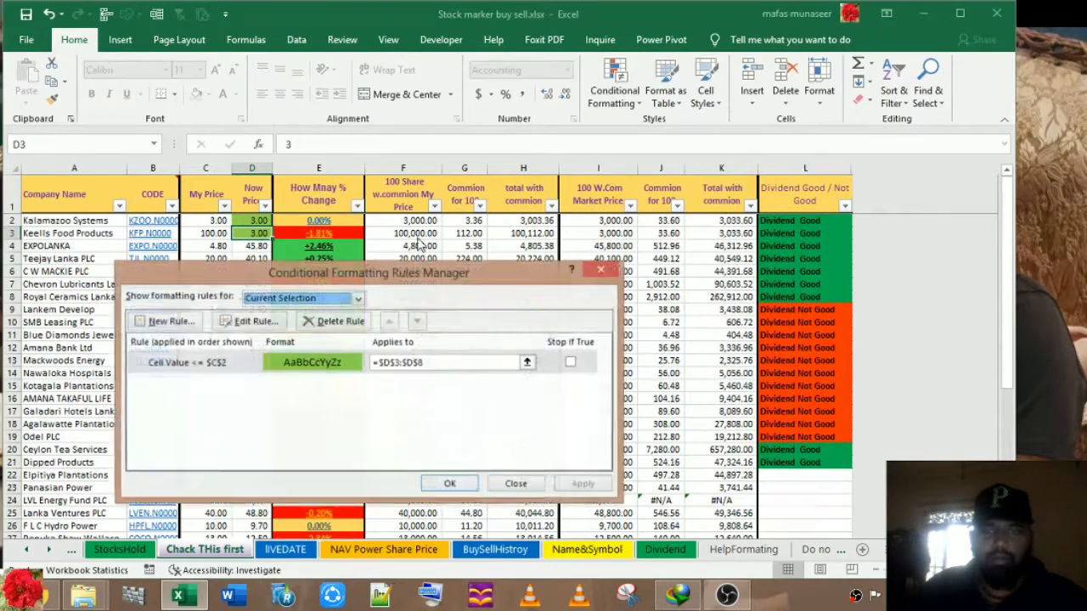
click(338, 322)
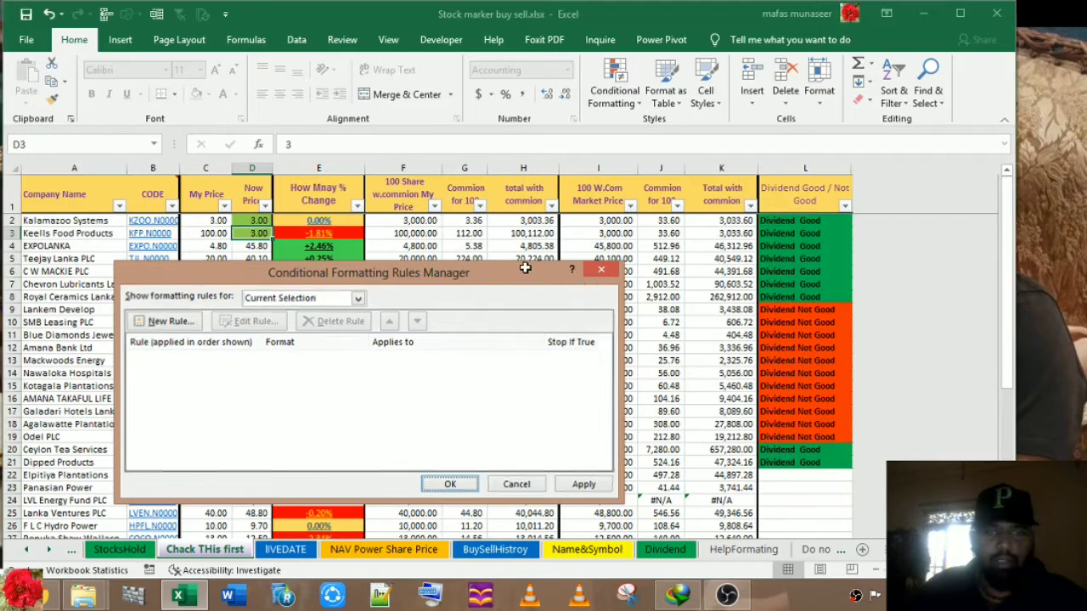
click(450, 483)
Set EXPOLANKA's Now Price in D4 to 3.
click(245, 246)
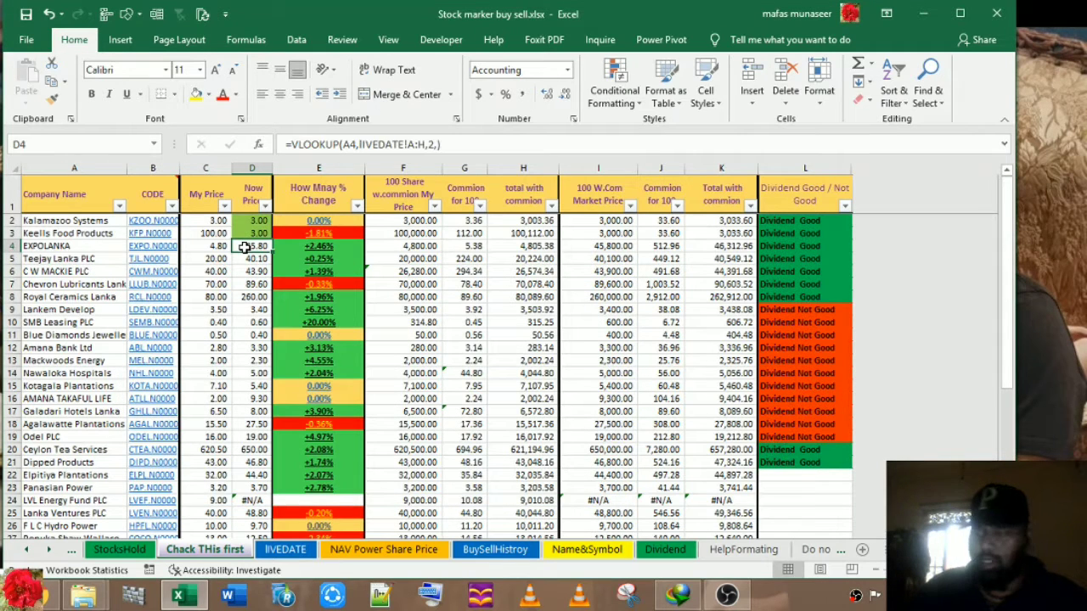
text(3)
key(Return)
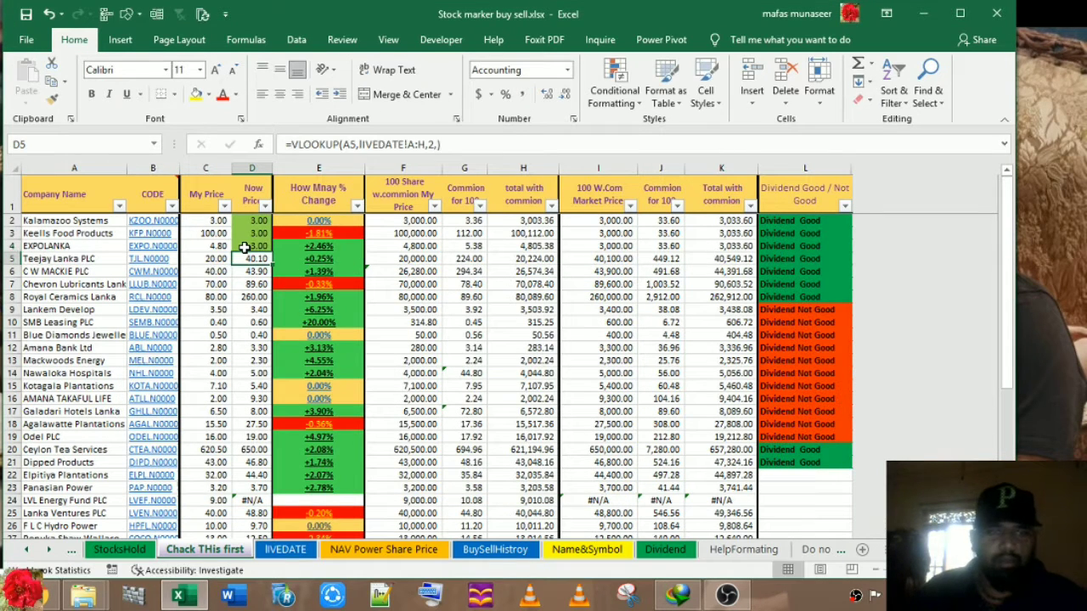
Select D3:D8 and try to delete the conditional formatting rule for that range.
drag(252, 233, 252, 296)
click(615, 91)
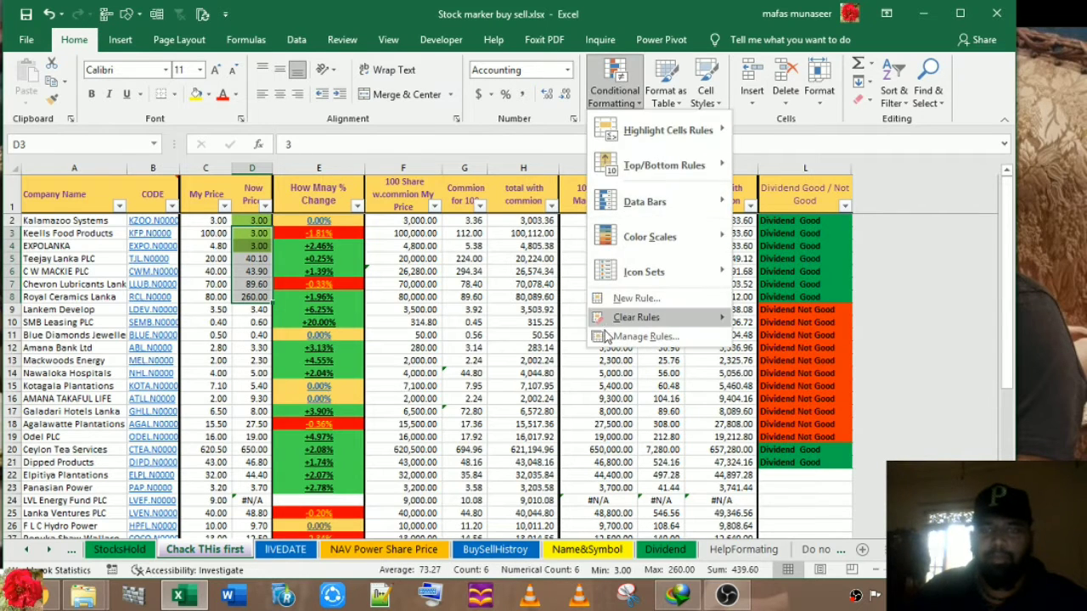
click(643, 336)
click(325, 326)
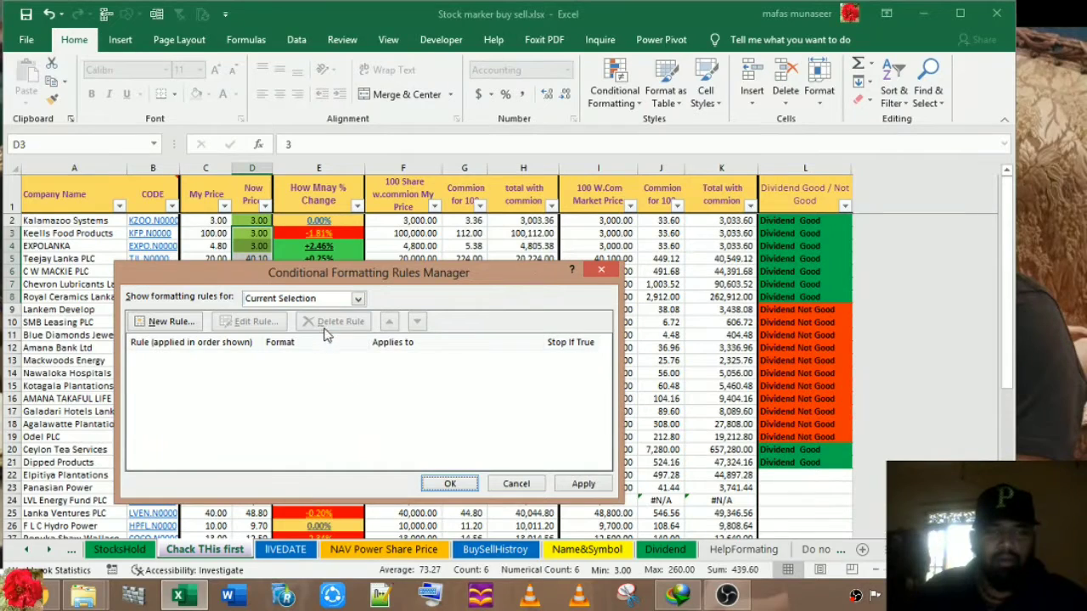
click(599, 273)
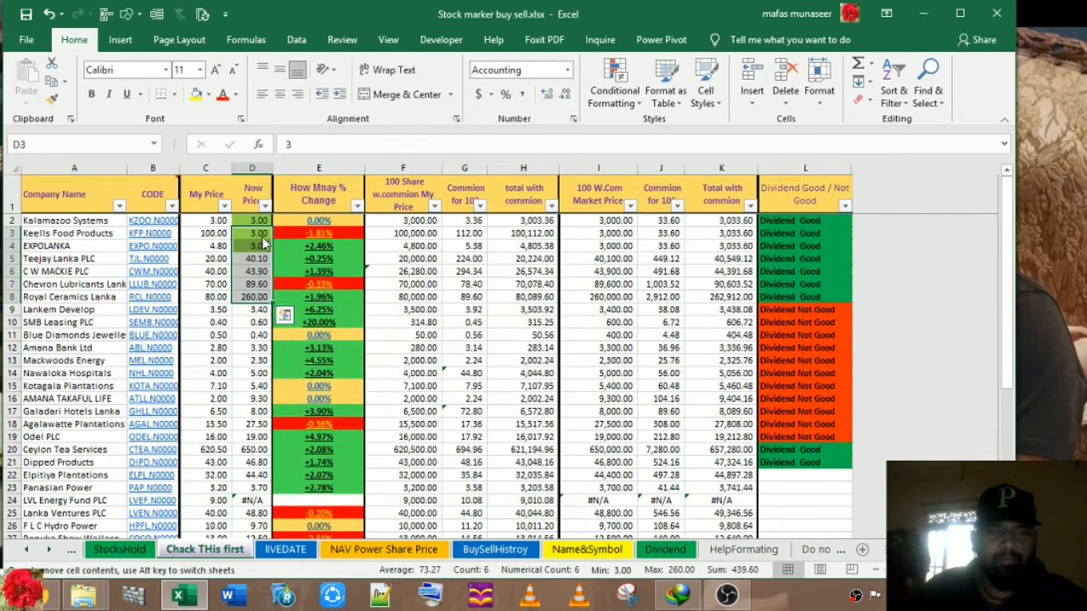
Select D3:D10 and try to delete the conditional formatting rule found in that range.
drag(259, 233, 253, 322)
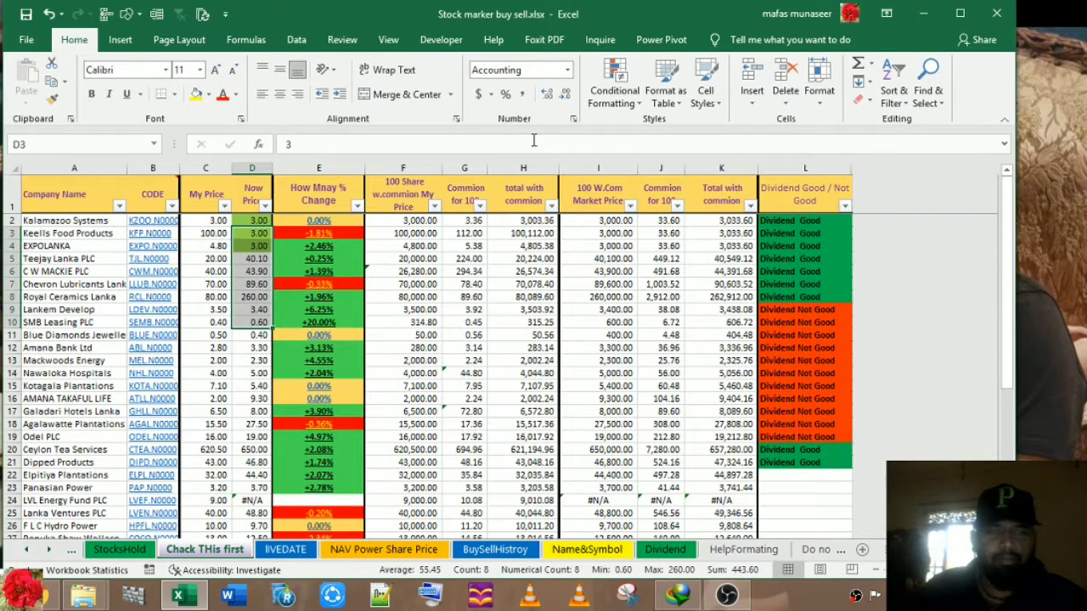
click(618, 102)
click(634, 331)
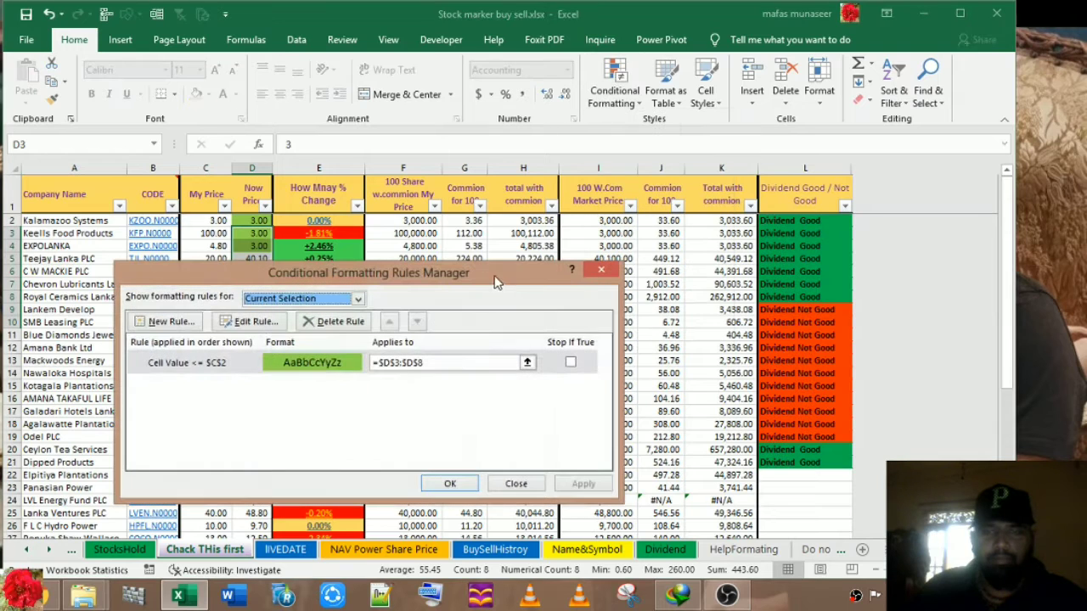
click(311, 326)
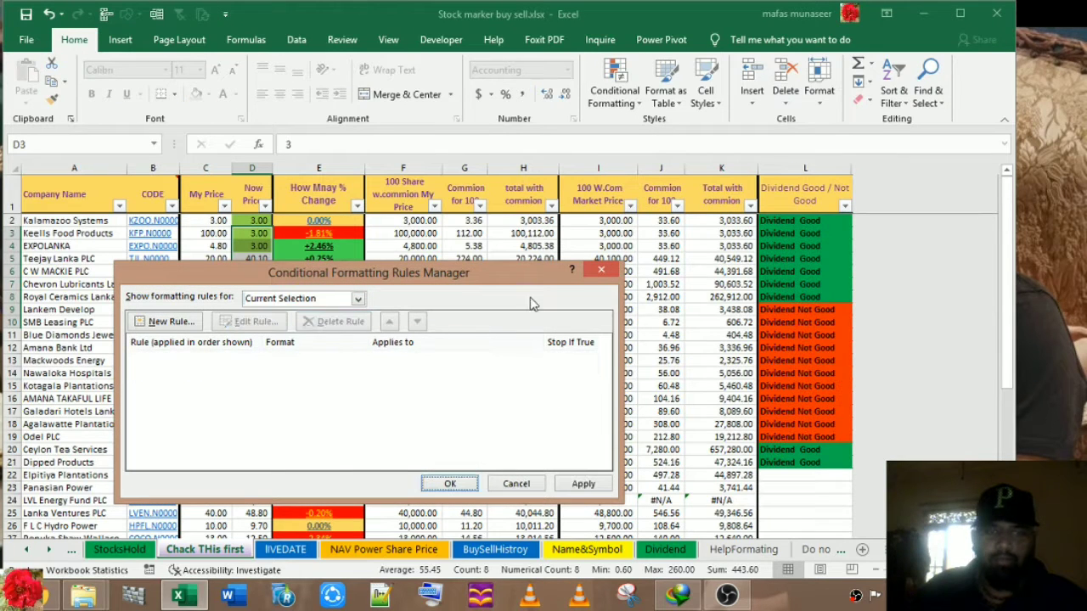
click(602, 273)
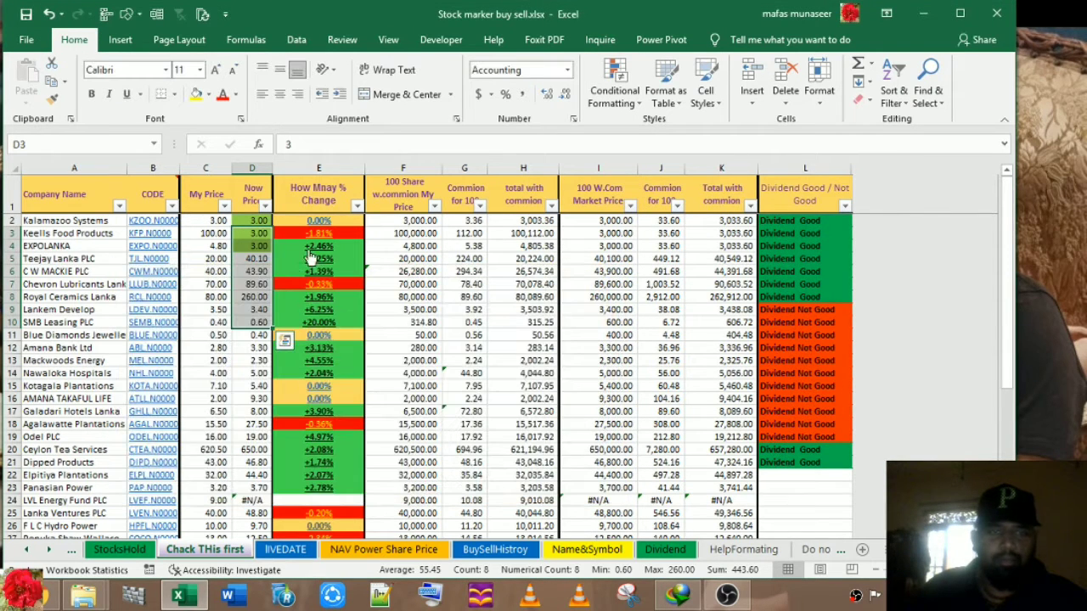
Delete the conditional formatting rule from the selected D3:D10 range, apply the deletion, and recheck the range's rules.
click(612, 97)
click(617, 338)
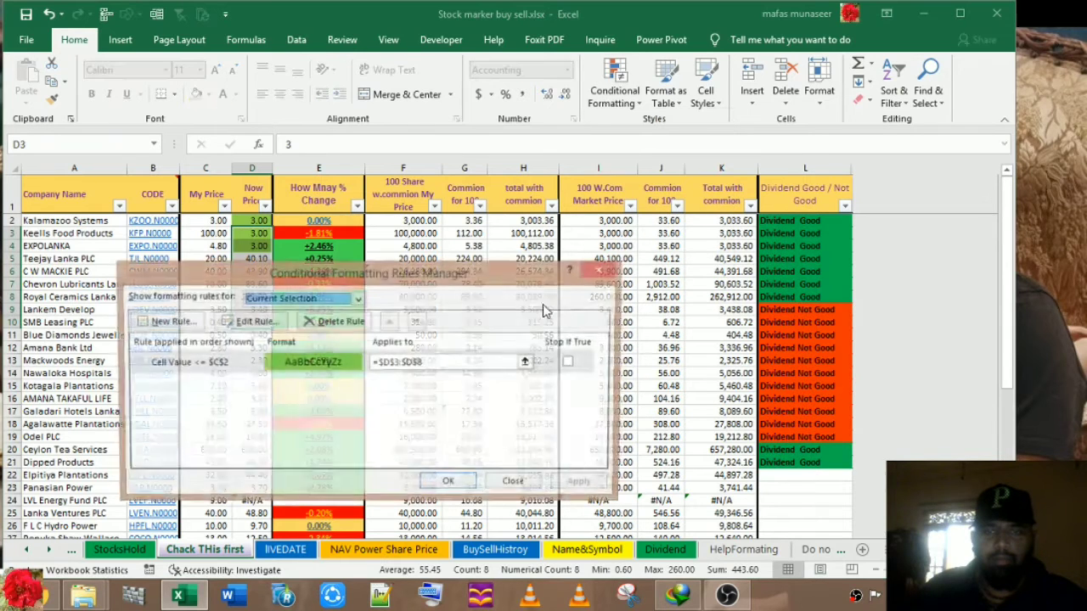
click(327, 324)
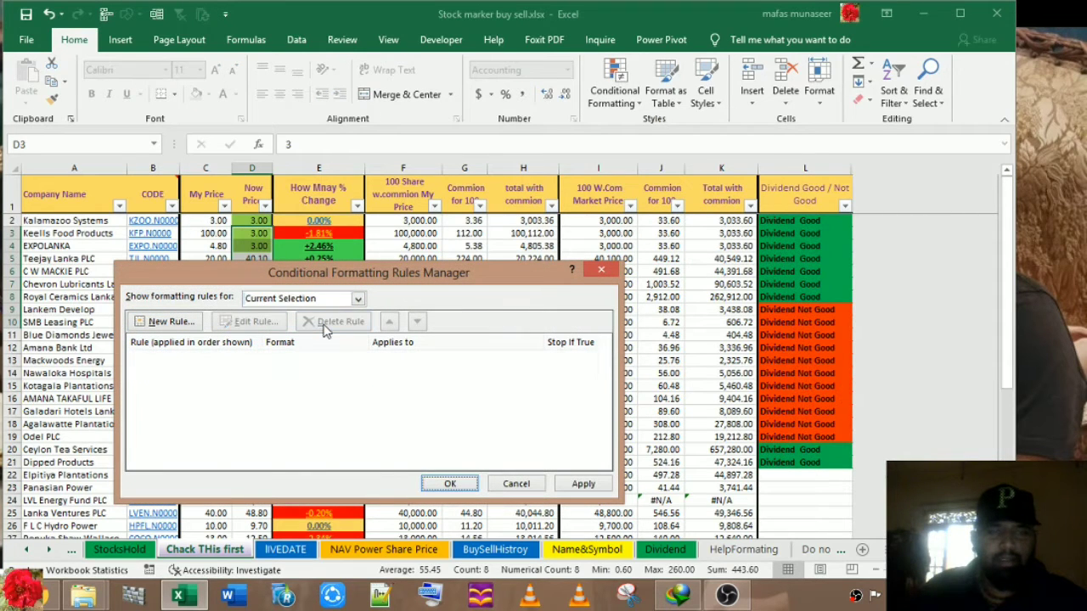
click(574, 485)
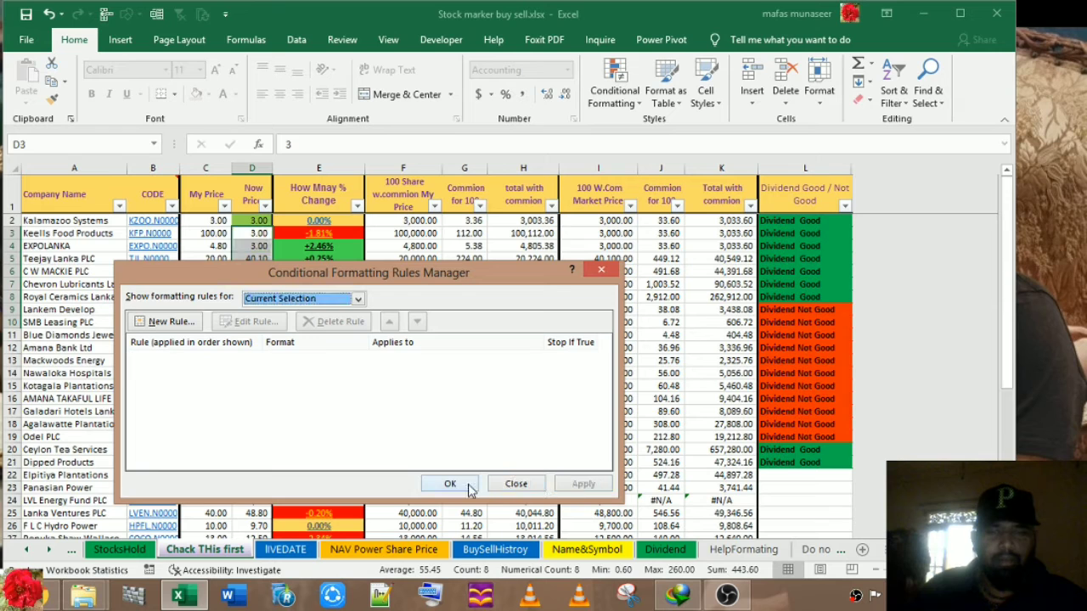
click(450, 485)
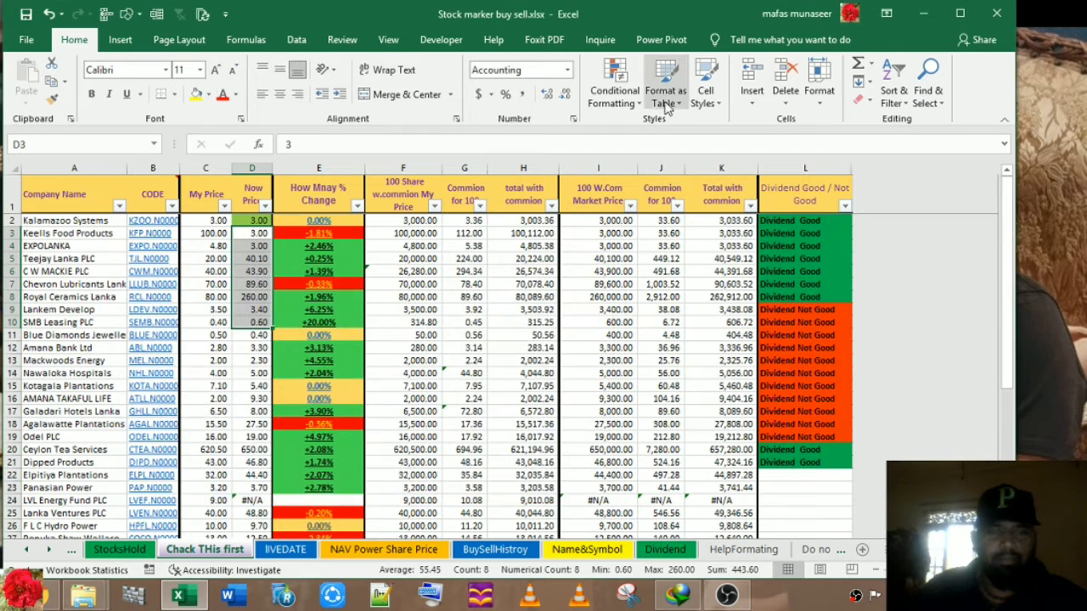
click(638, 98)
click(643, 336)
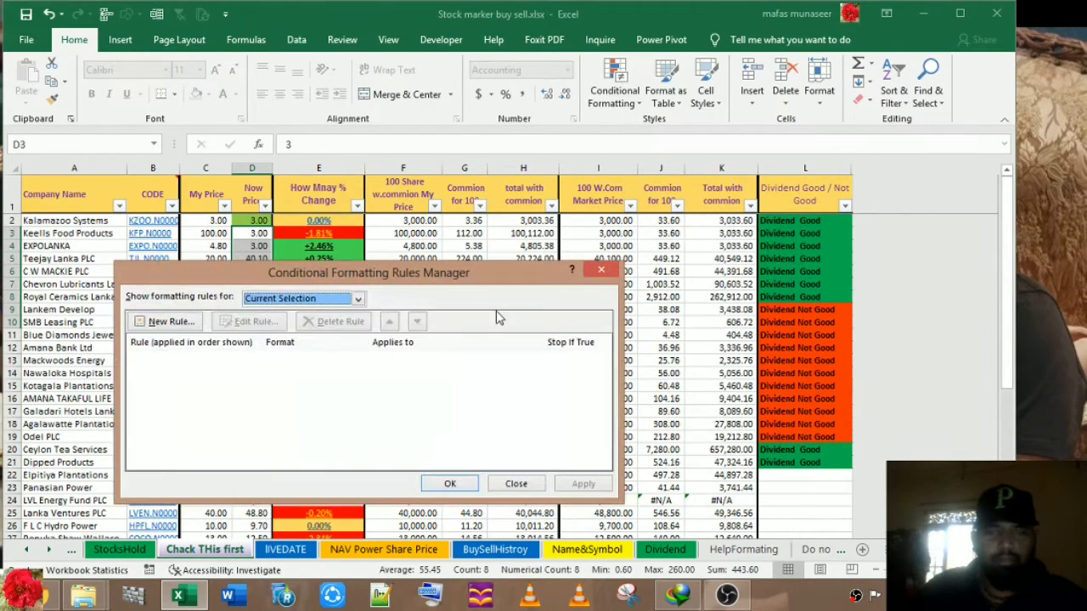
click(600, 270)
Review the conditional formatting rule on D2, delete it, and apply the deletion.
click(259, 221)
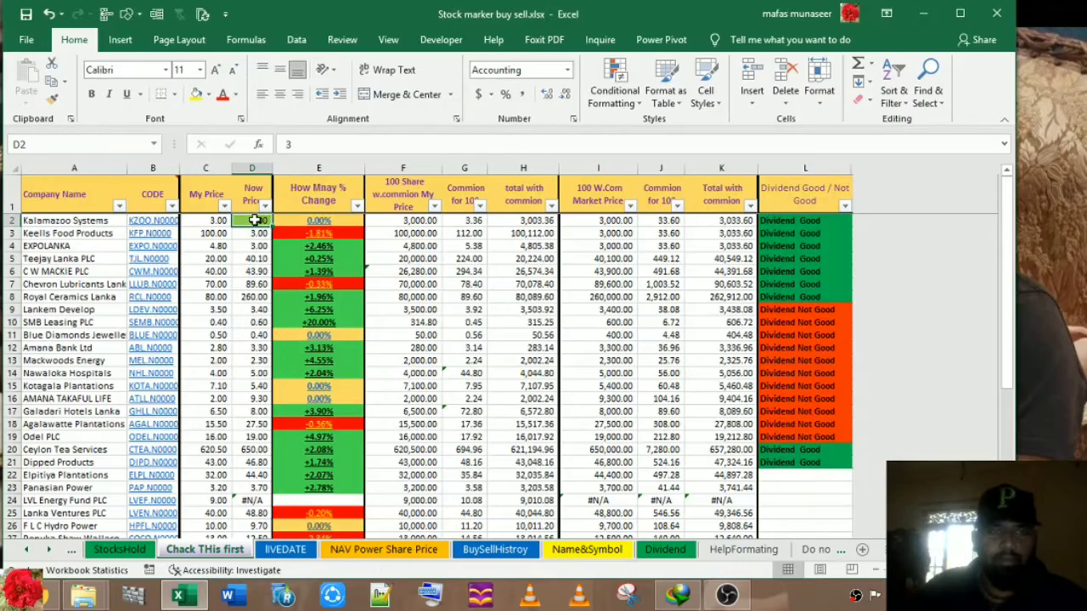
click(615, 93)
click(643, 336)
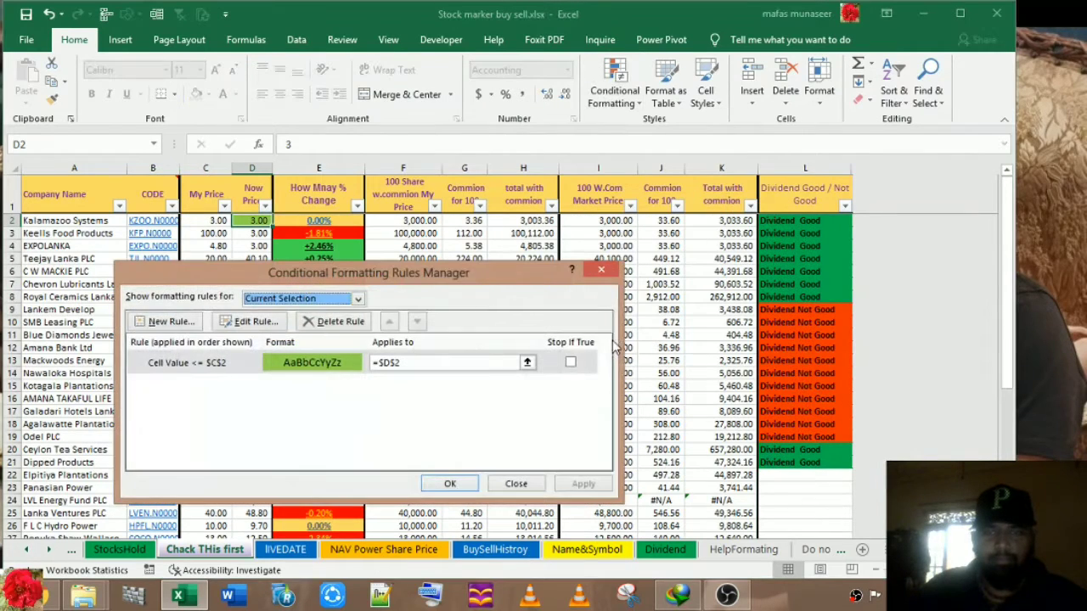
click(600, 270)
click(620, 95)
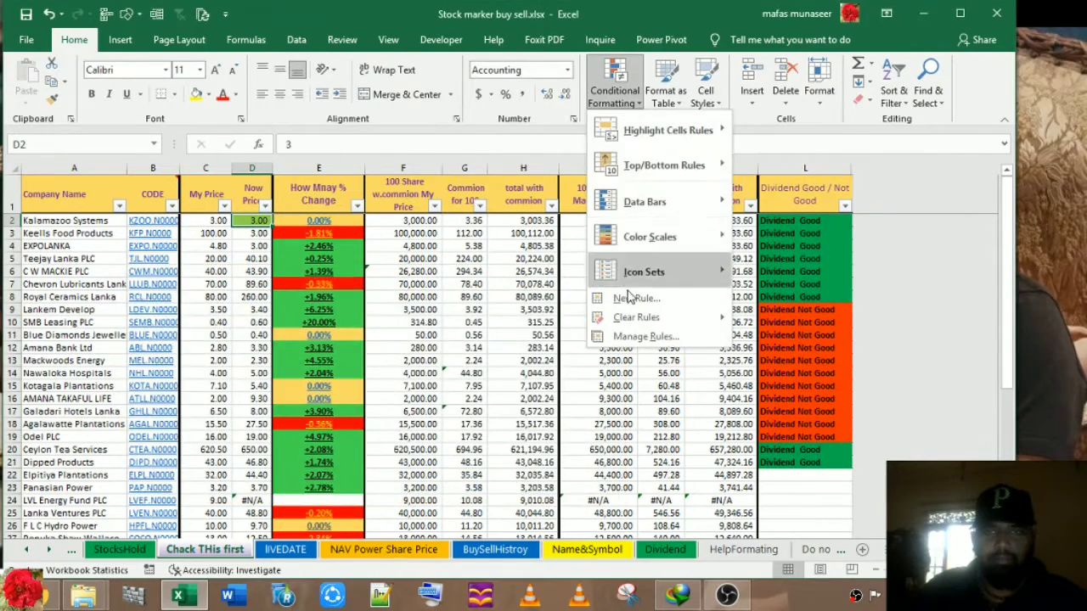
click(622, 338)
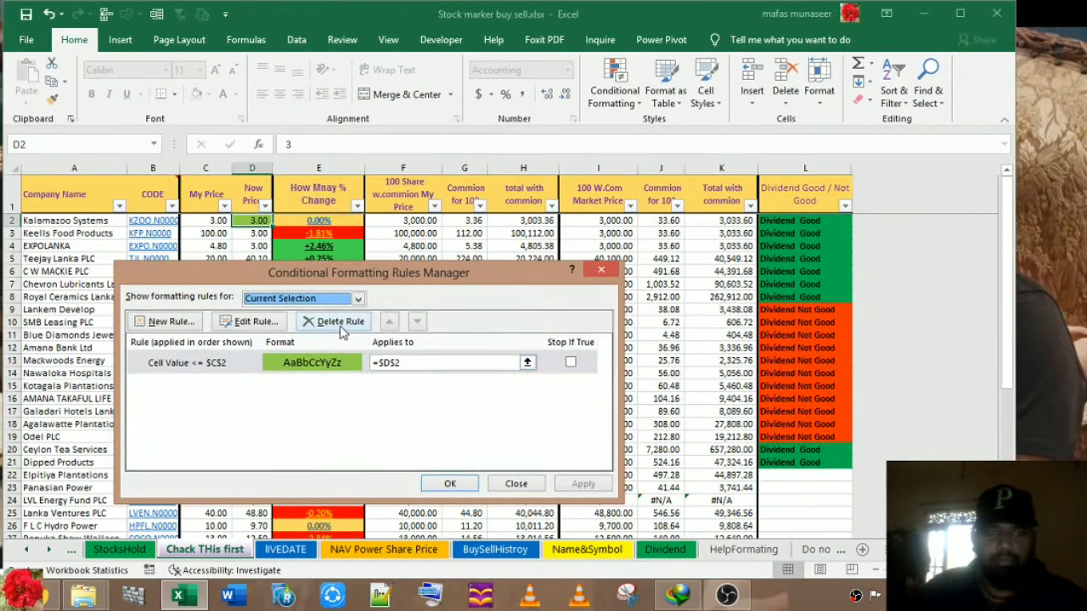
click(341, 326)
click(583, 484)
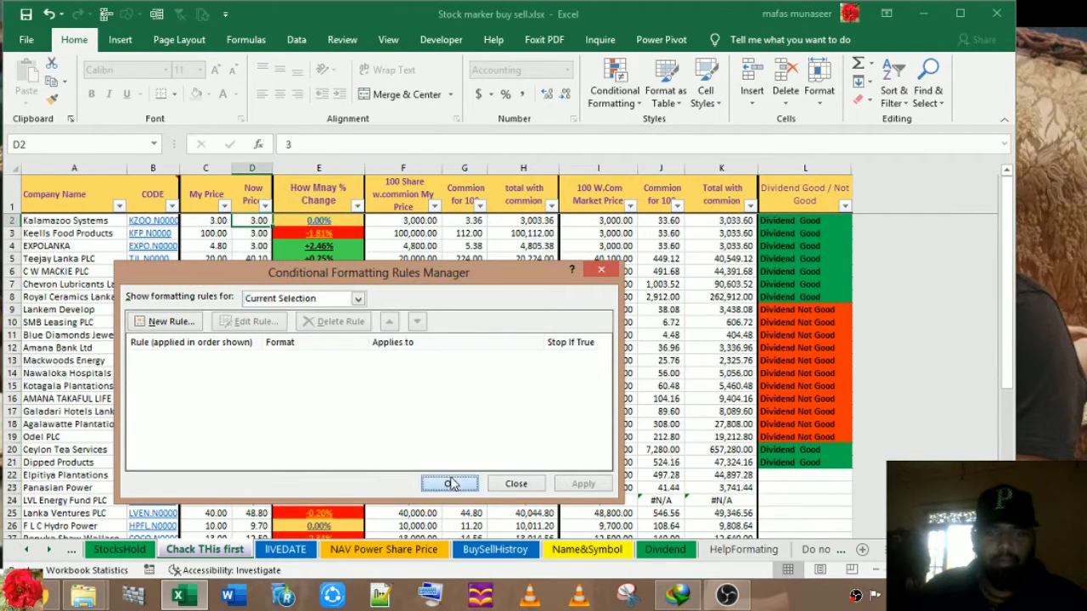
click(449, 483)
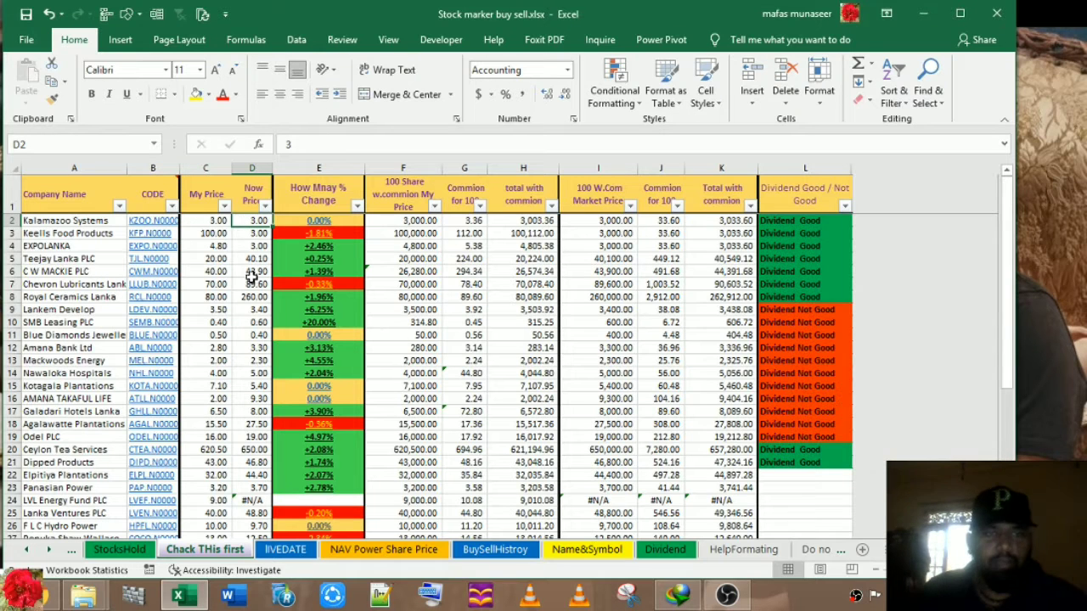
Fill the VLOOKUP formula from D12 up through D2 to restore the Now Price lookups.
click(254, 348)
drag(270, 355, 251, 222)
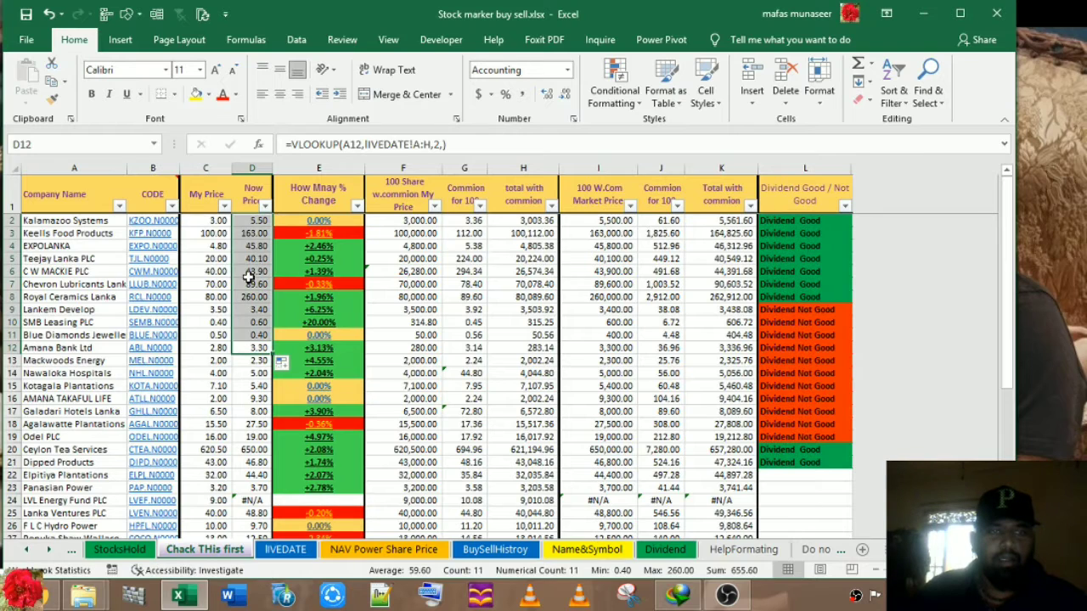
click(256, 223)
click(252, 258)
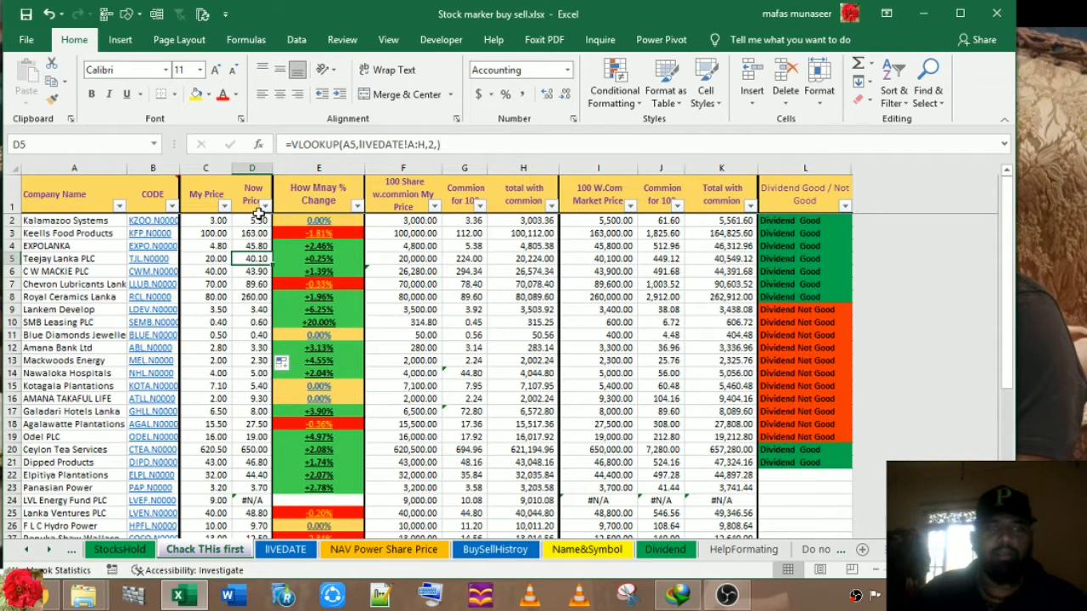
Create a formula-based conditional formatting rule for D2 with the condition =$D$2<=$C$2.
click(246, 222)
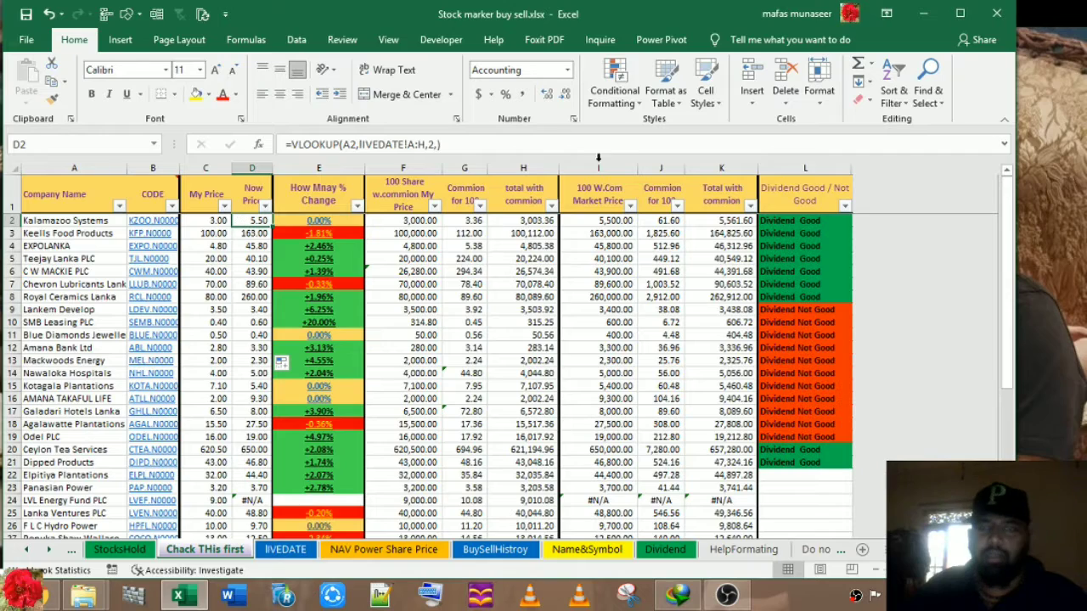
click(615, 97)
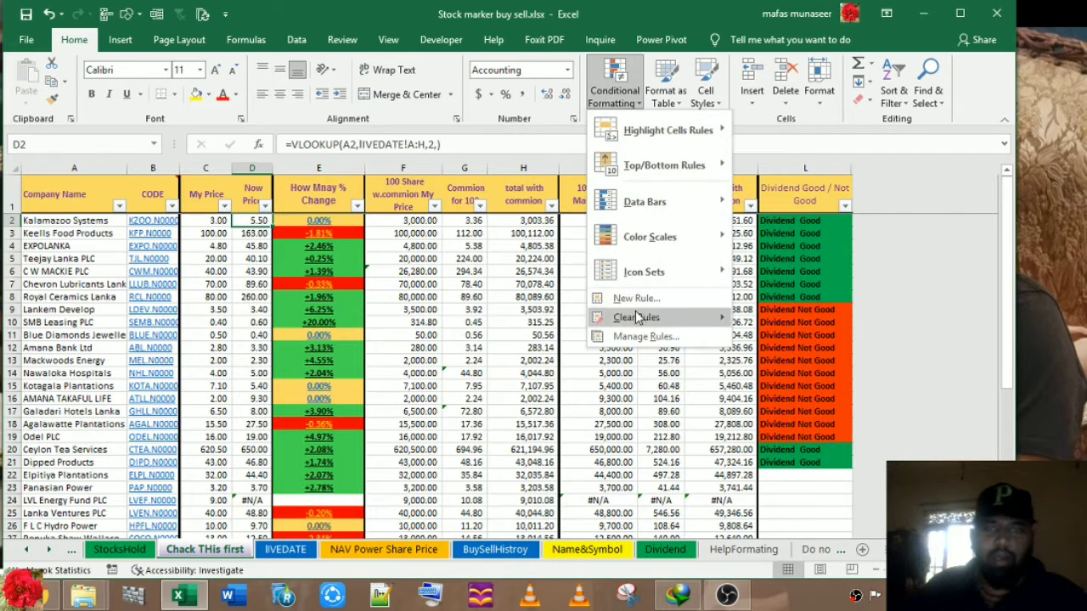
key(Escape)
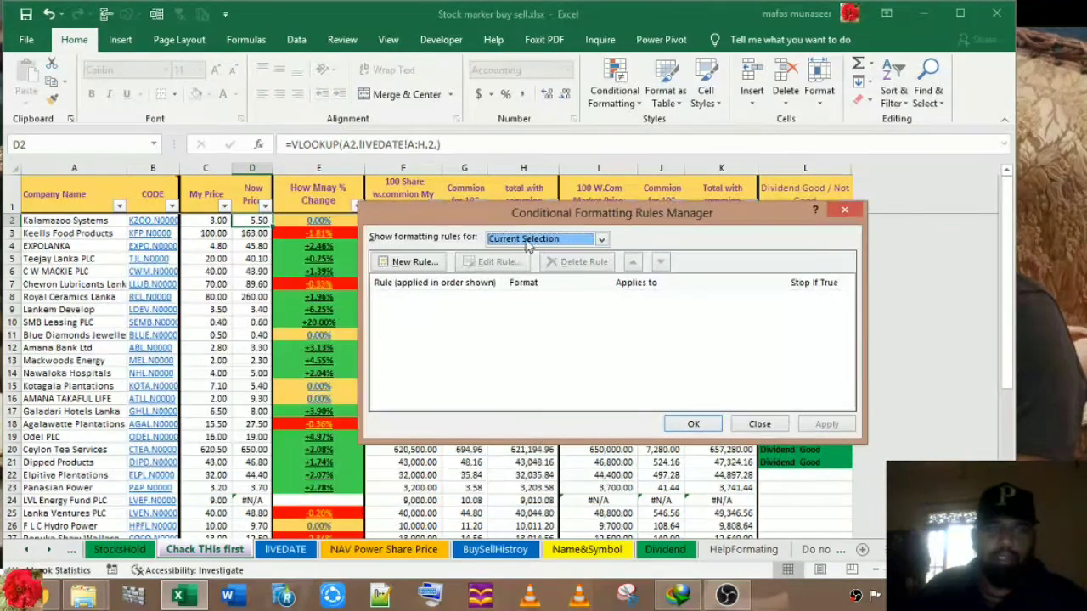
click(438, 263)
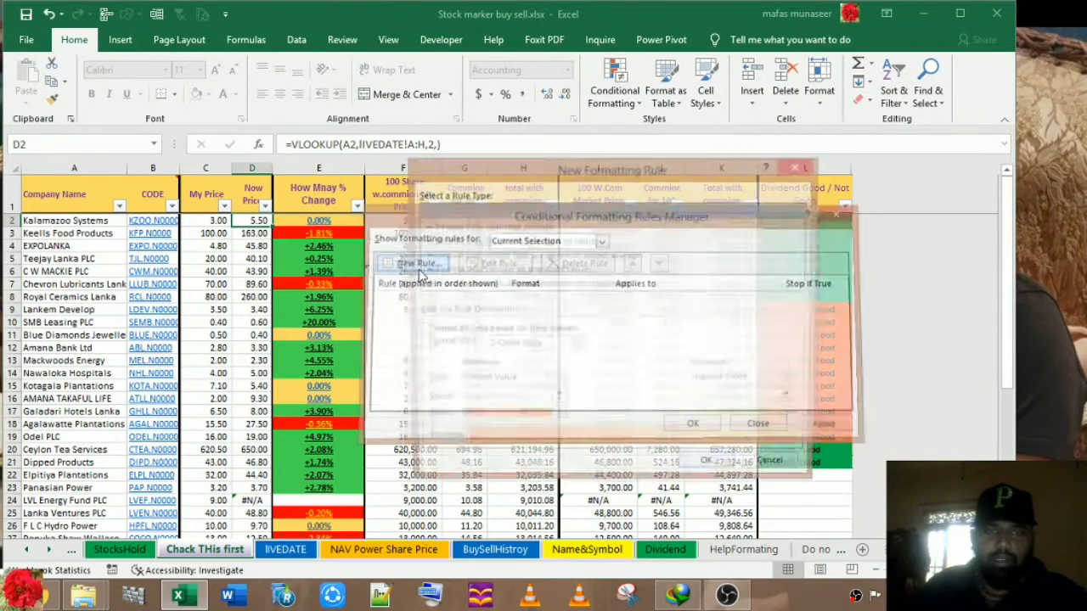
click(481, 285)
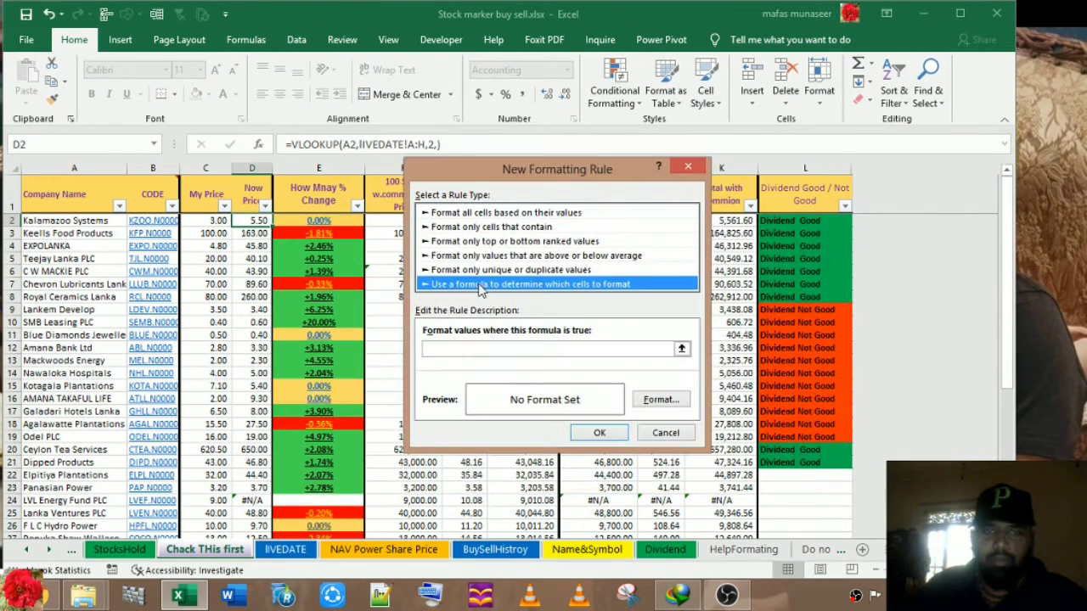
click(477, 353)
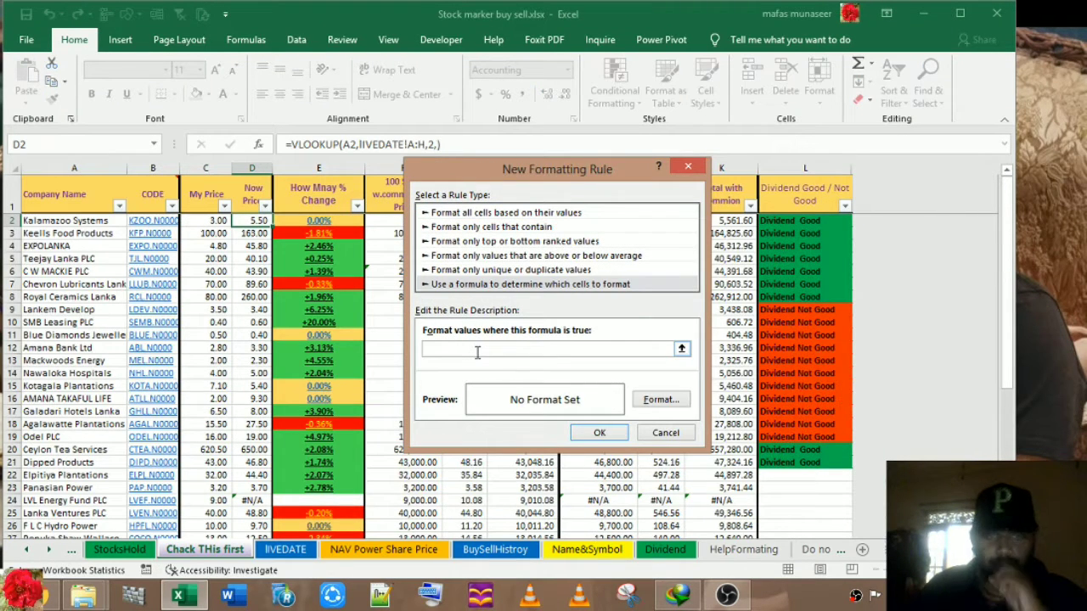
click(251, 221)
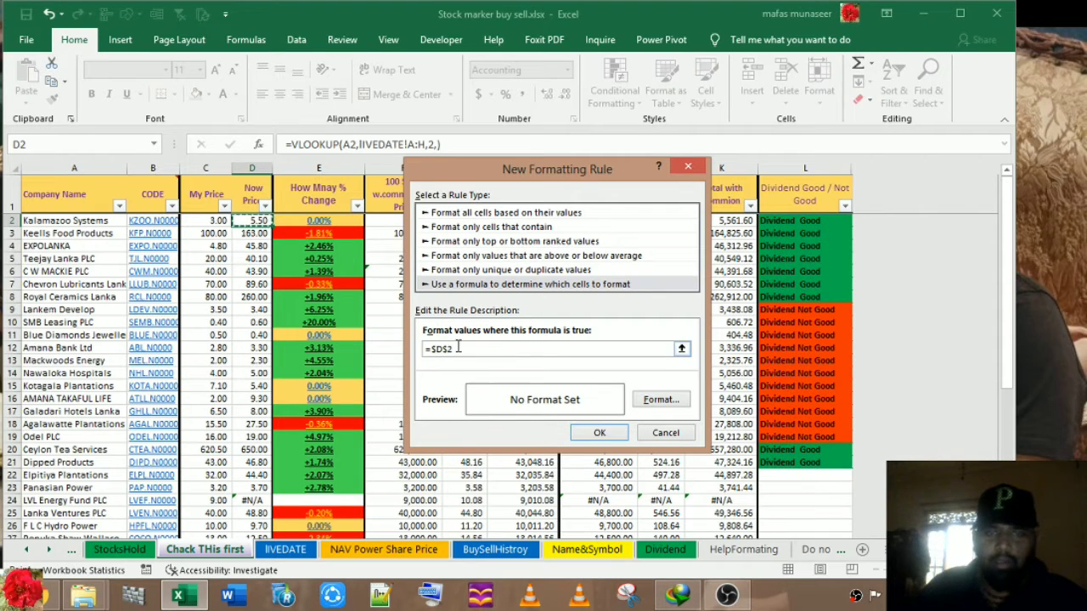
text(<=)
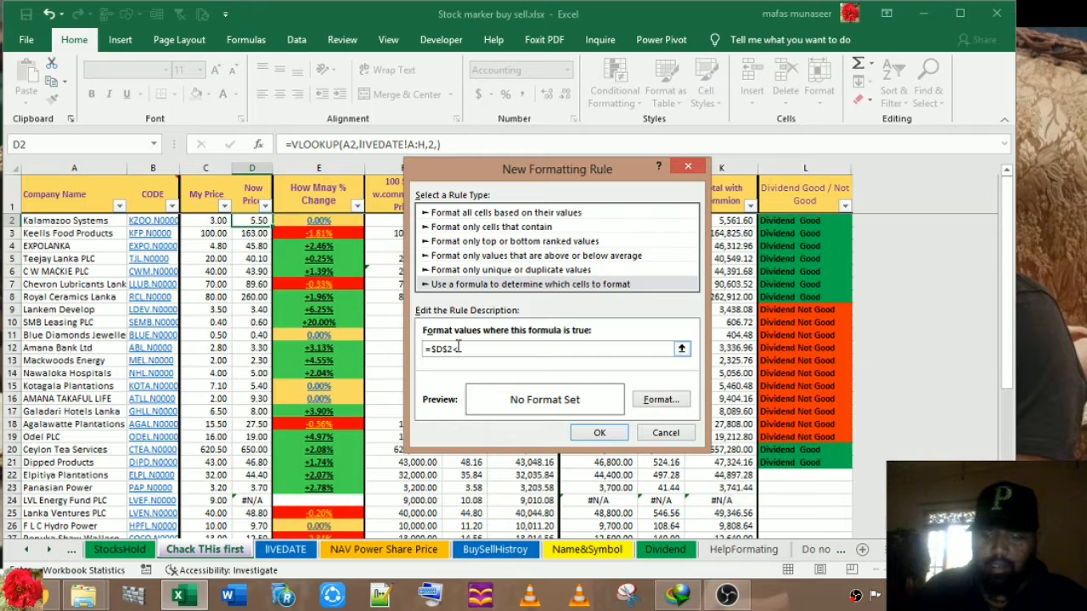
click(214, 221)
Remove the absolute reference signs so the rule's formula reads =D2<=C2.
click(433, 350)
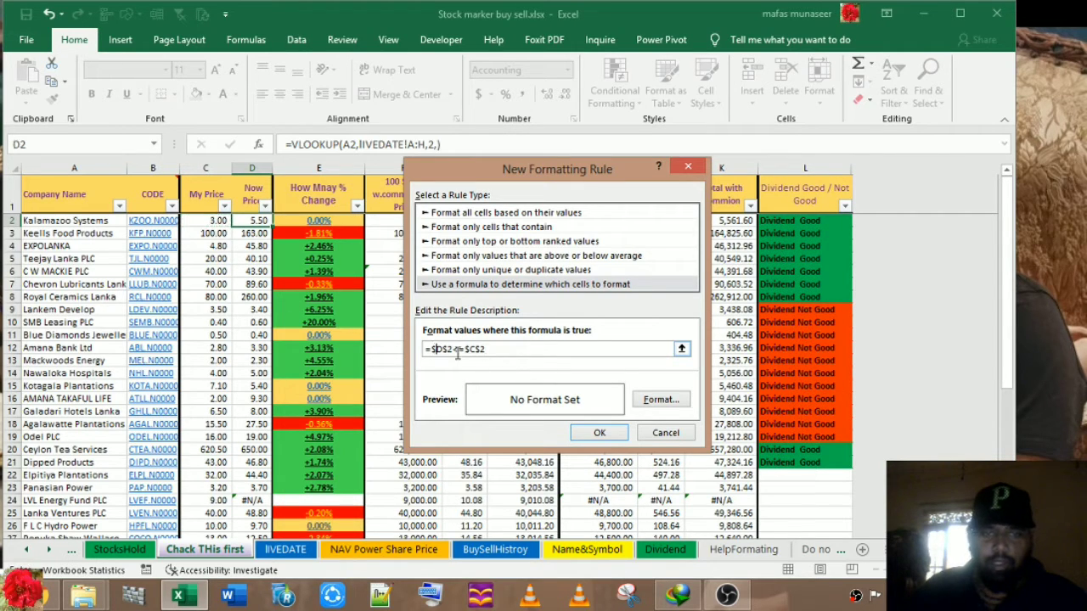
key(BackSpace)
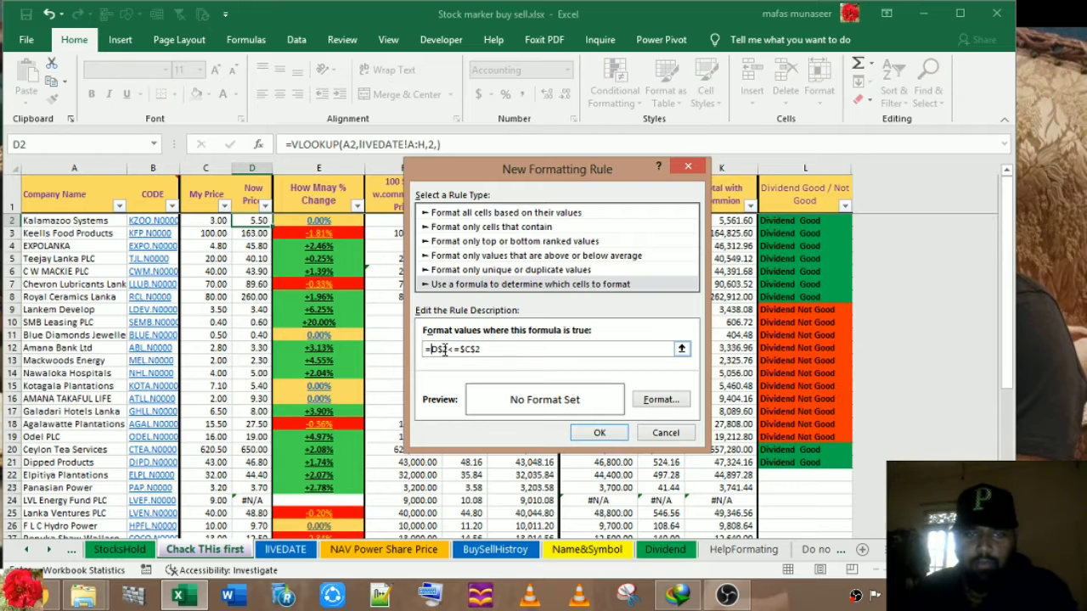
click(443, 350)
key(BackSpace)
click(458, 351)
key(BackSpace)
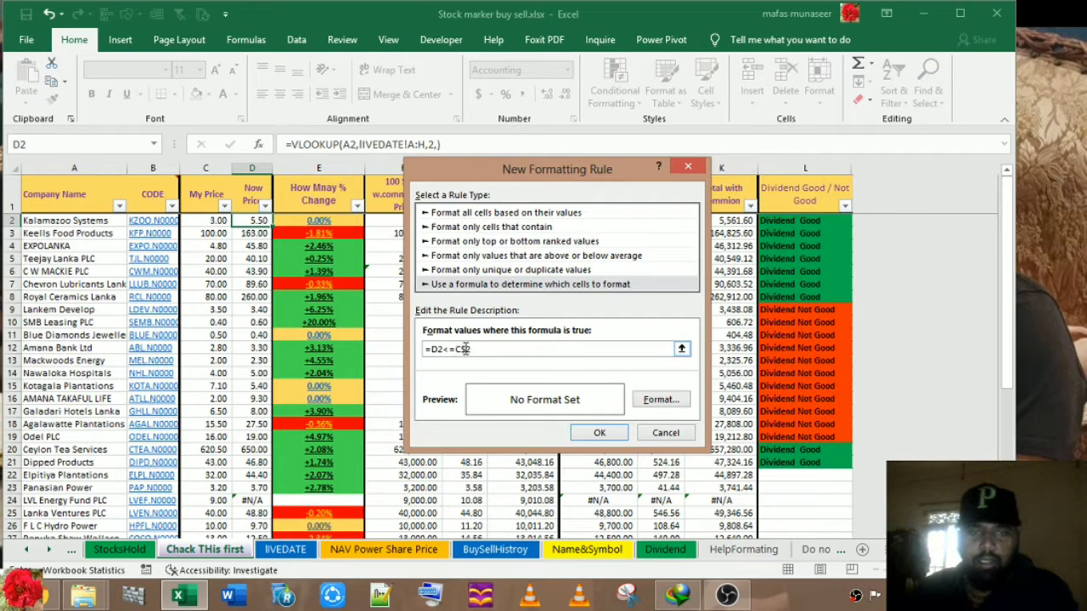
Give the rule a light green fill and apply it to D2.
click(645, 406)
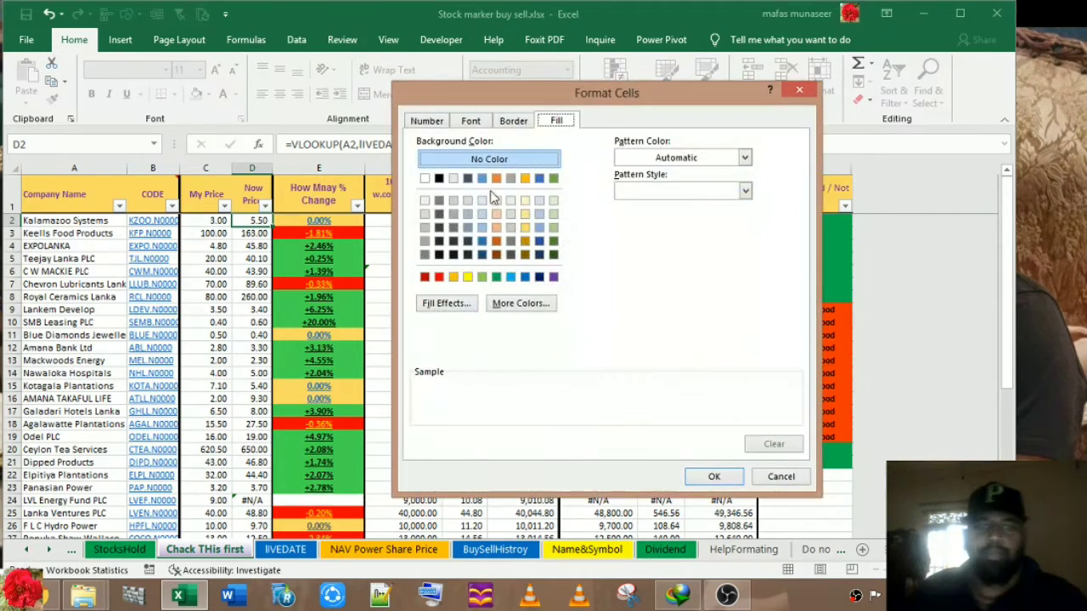
click(482, 277)
click(707, 478)
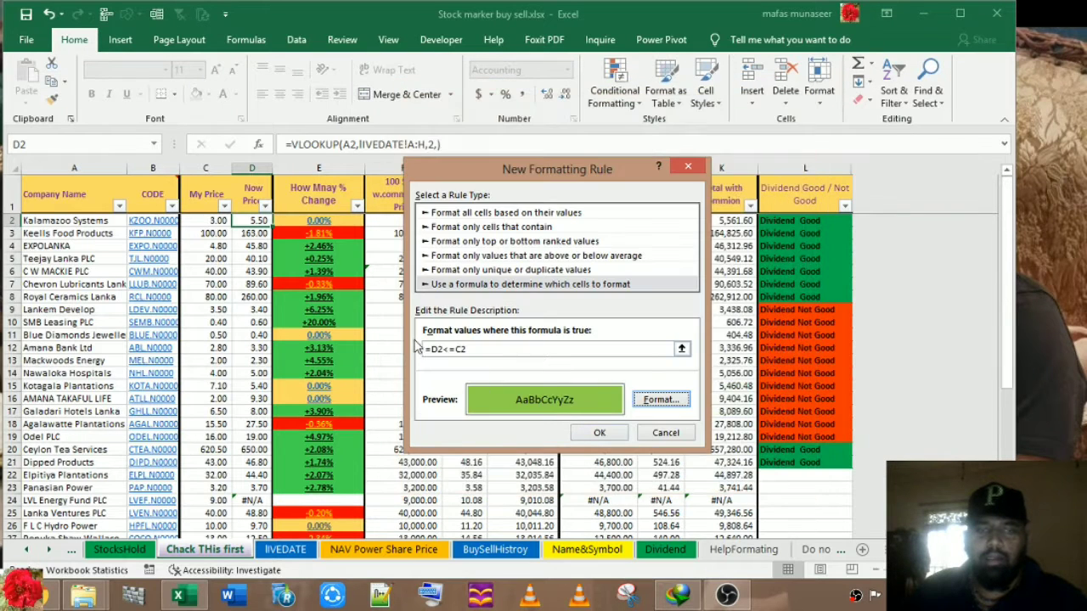
click(579, 434)
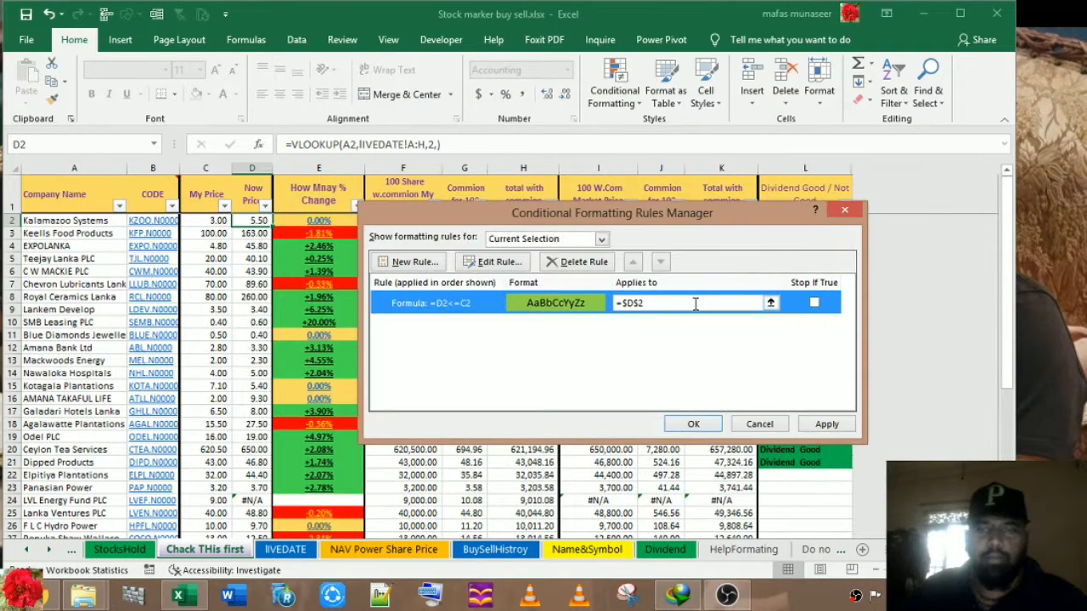
click(694, 303)
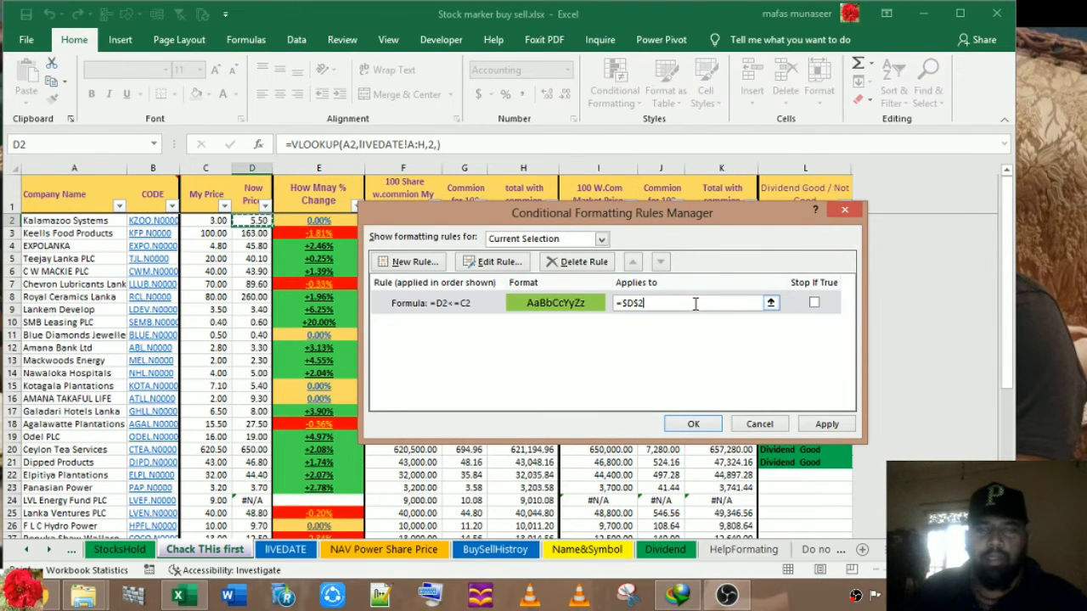
click(820, 425)
click(690, 426)
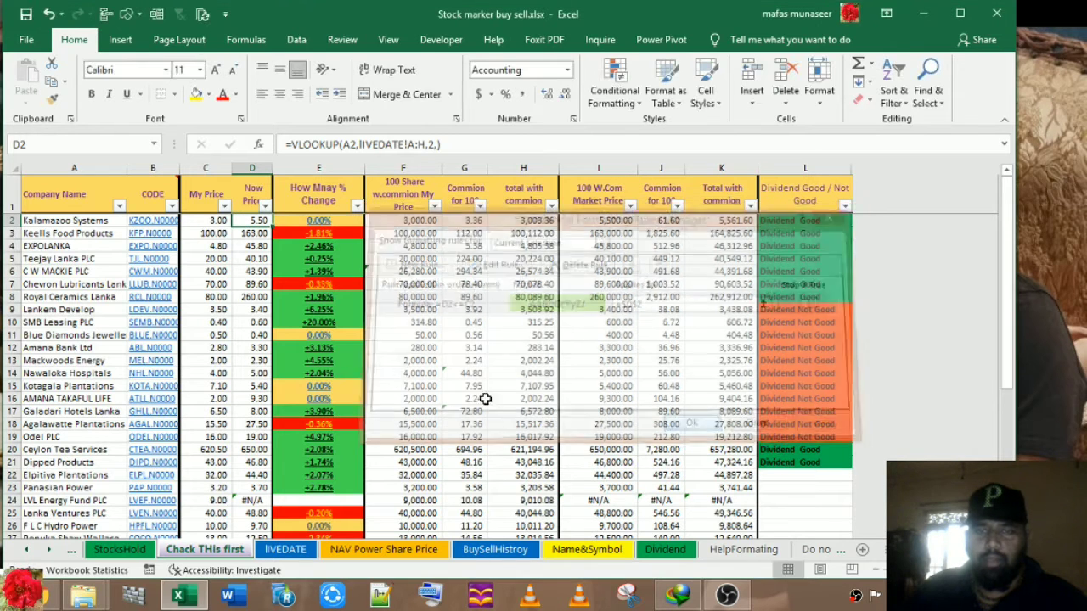
Set Kalamazoo Systems' Now Price in D2 to 3 to test the rule.
double_click(246, 220)
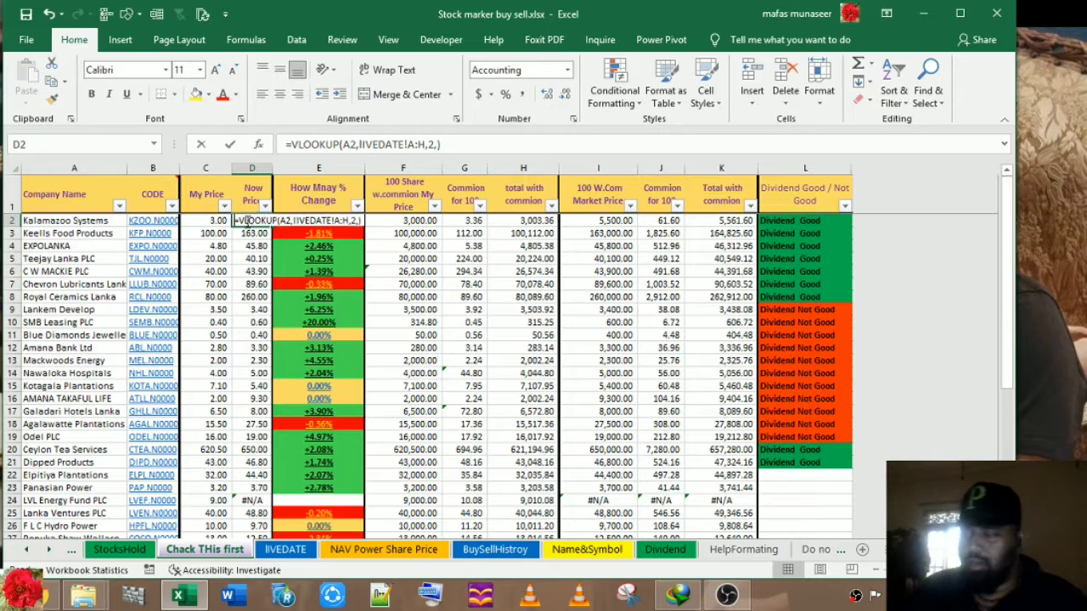
key(Return)
click(246, 220)
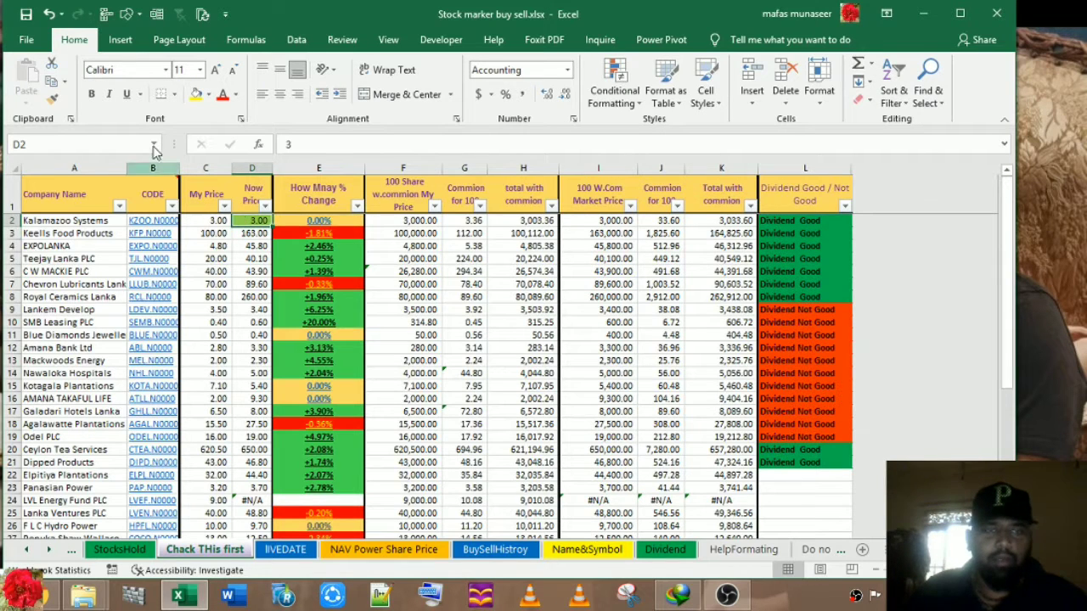
Fill the Now Price lookup formula up into D2, then re-enter 3 there to retest the highlight.
click(263, 243)
drag(266, 247, 244, 220)
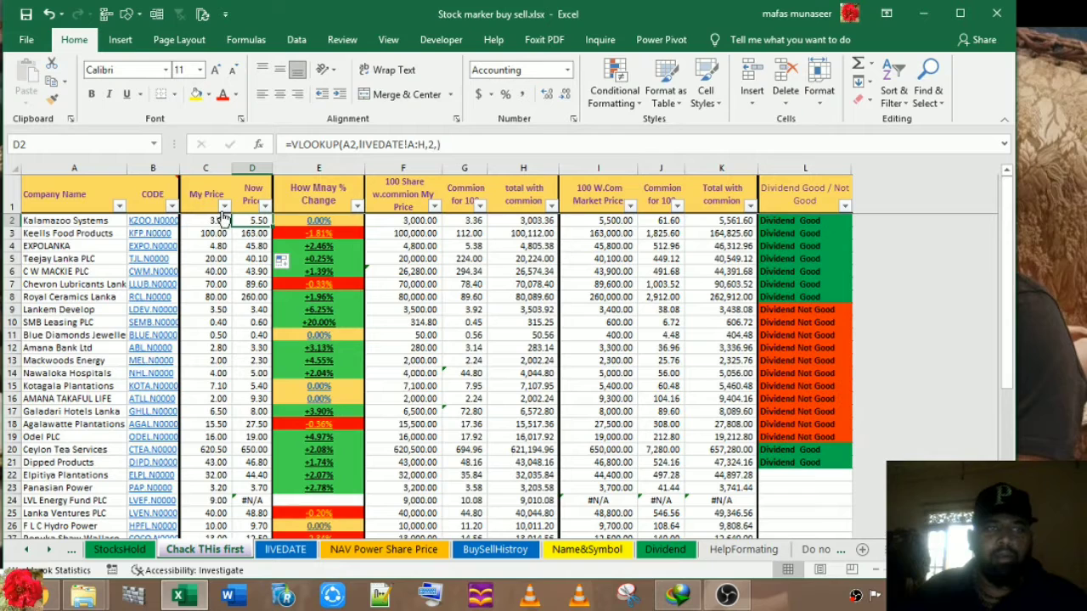
text(3)
key(Return)
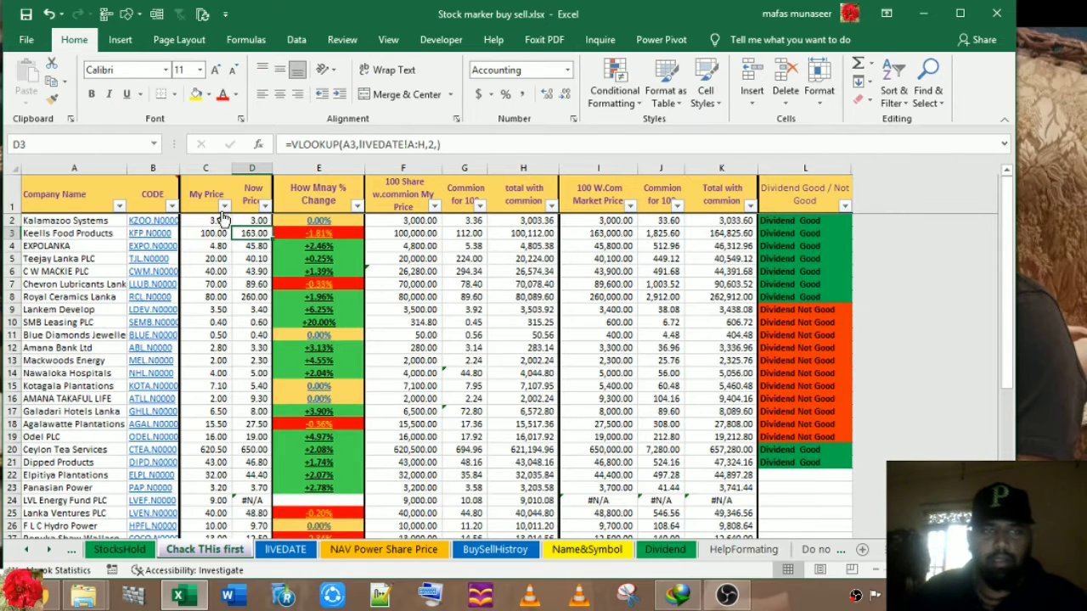
Undo the retest, the formula fill and the original test value in D2 to restore its lookup formula.
click(43, 21)
click(43, 21)
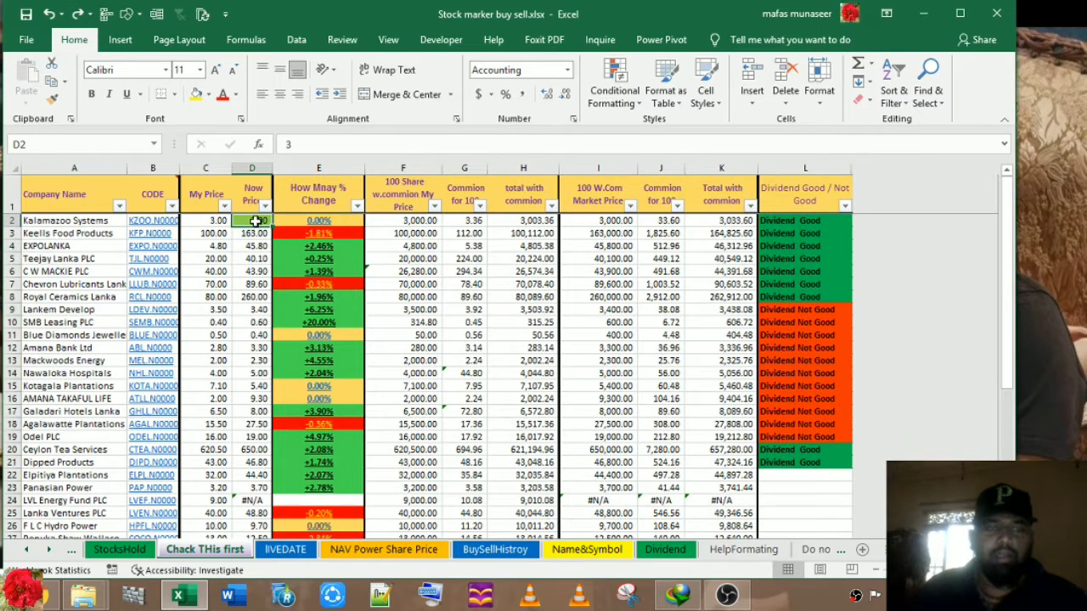
click(51, 14)
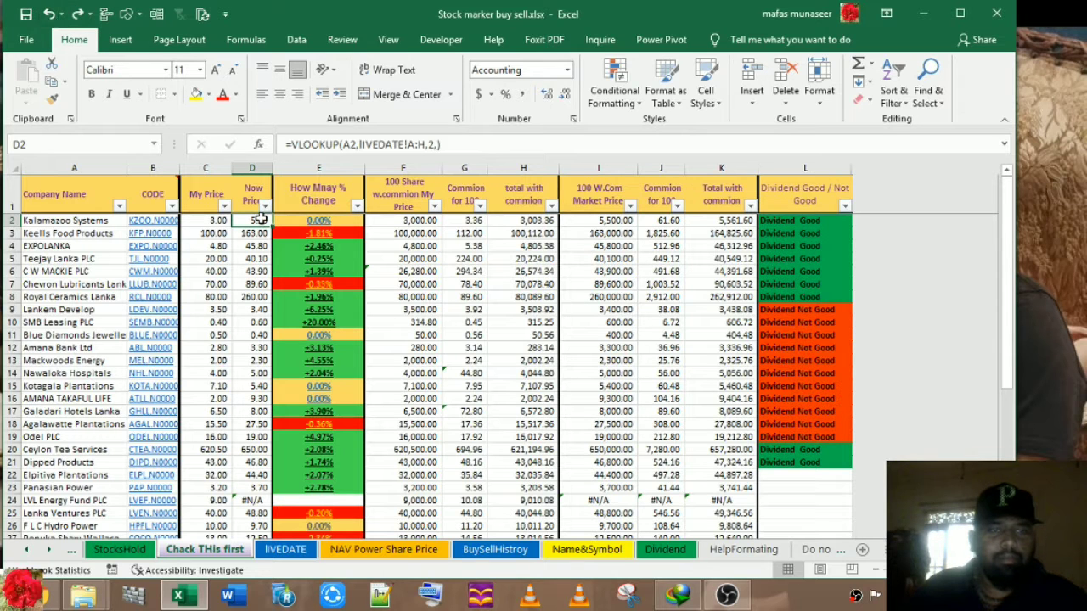
Review the conditional formatting rule that applies to D2, then leave the rules manager.
click(615, 94)
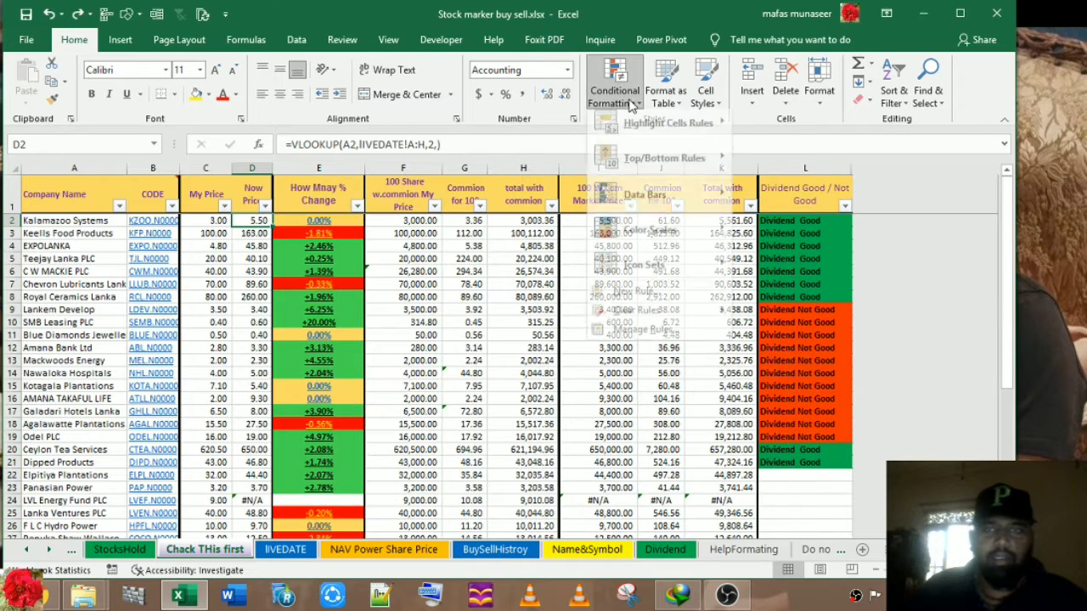
click(643, 336)
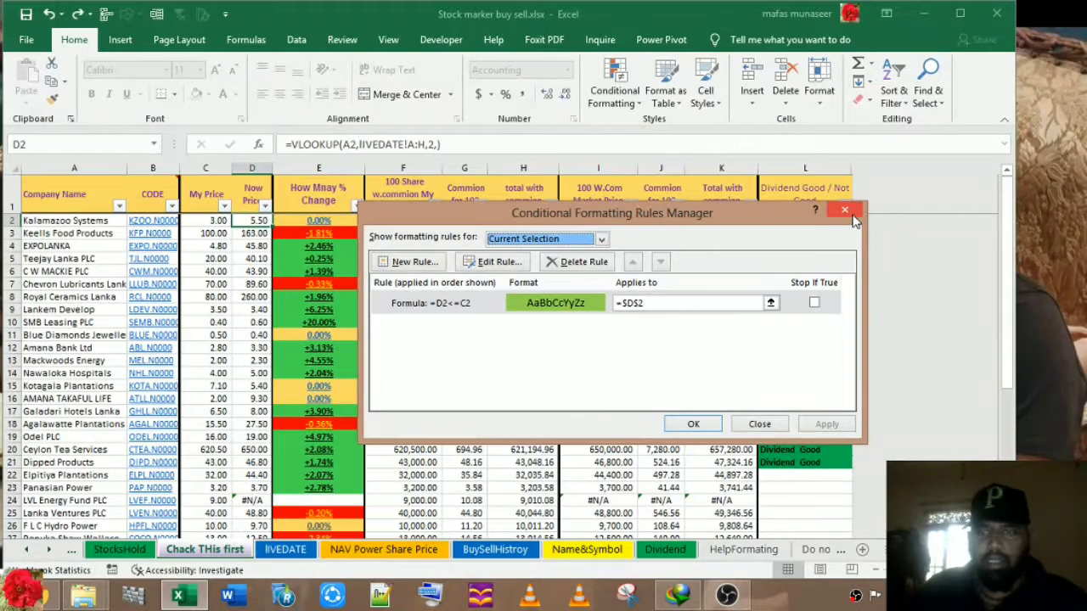
click(856, 214)
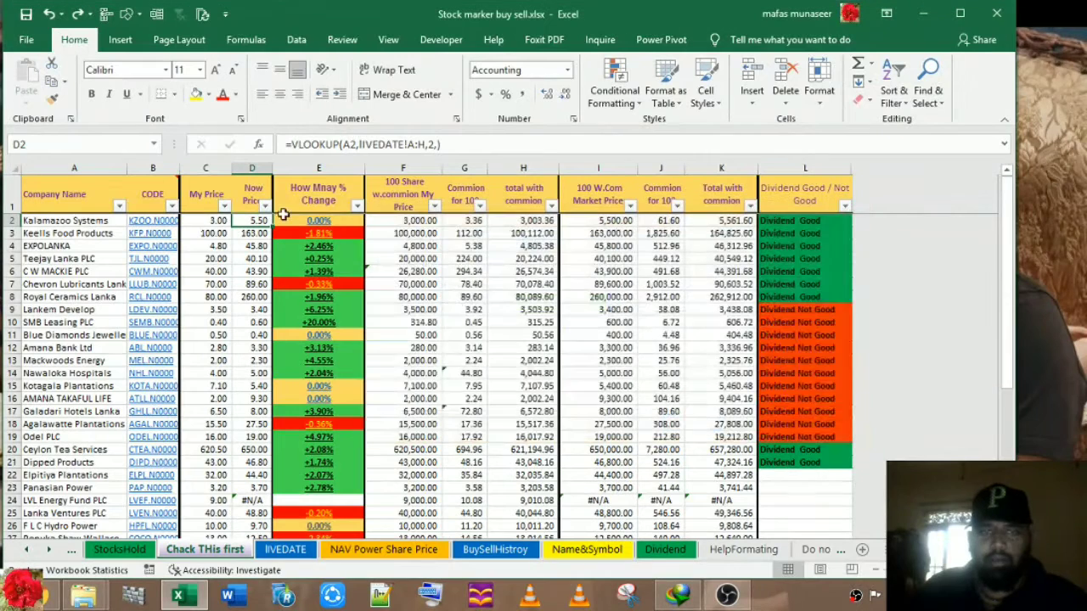
Copy D2's formatting onto the Now Price cells D3:D36 with the Format Painter.
click(53, 101)
mouse_move(251, 223)
mouse_down()
mouse_move(248, 560)
mouse_move(252, 457)
mouse_up()
scroll(253, 457, up, 5)
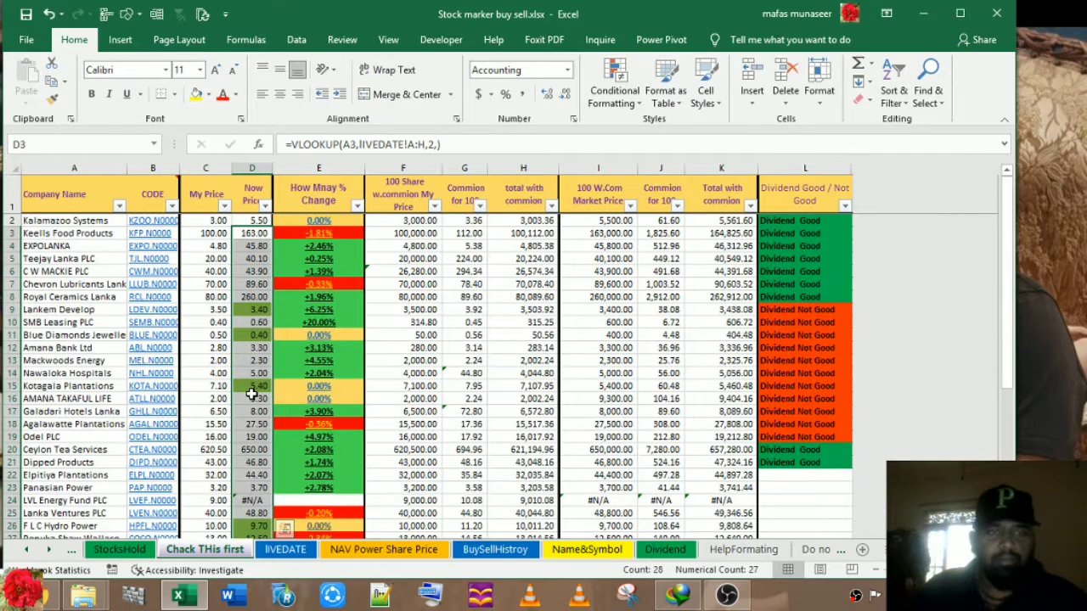
click(247, 231)
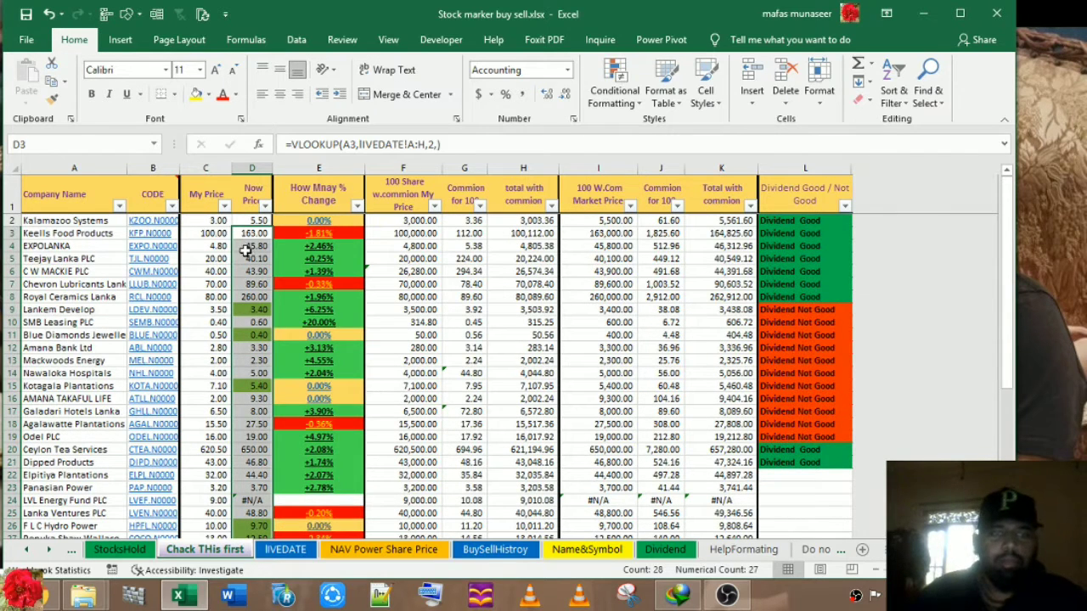
click(246, 249)
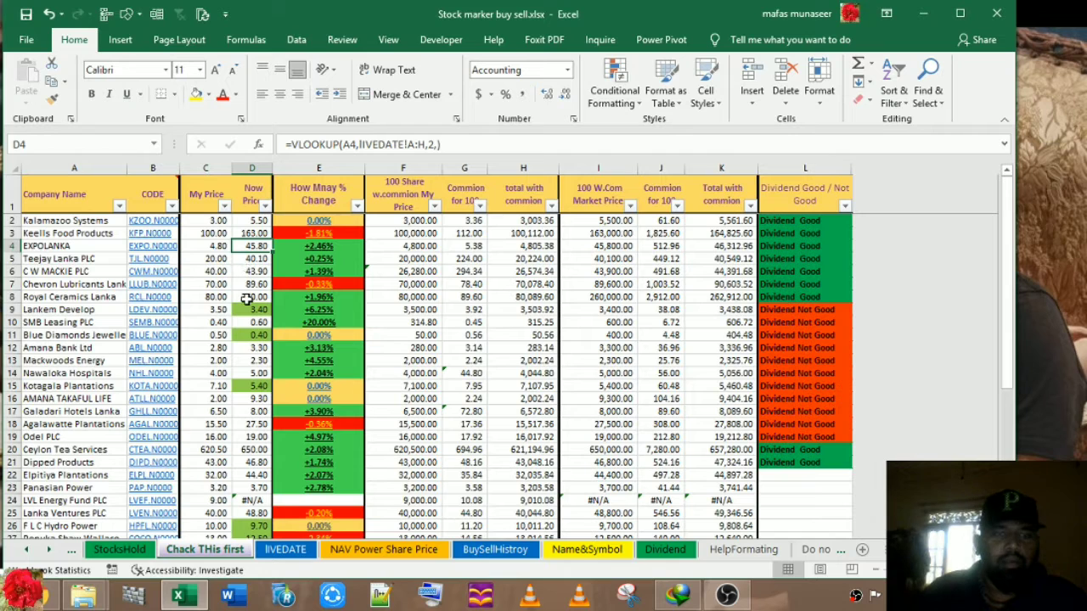
Set Odel PLC's Now Price in D19 to 16 to test the copied rule.
scroll(258, 277, down, 4)
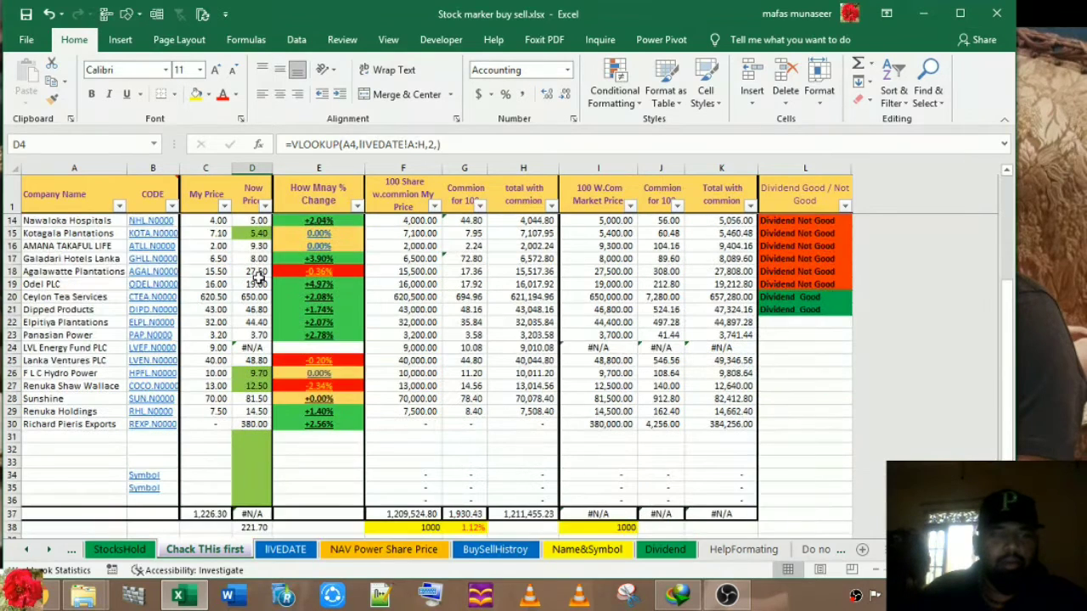
click(257, 284)
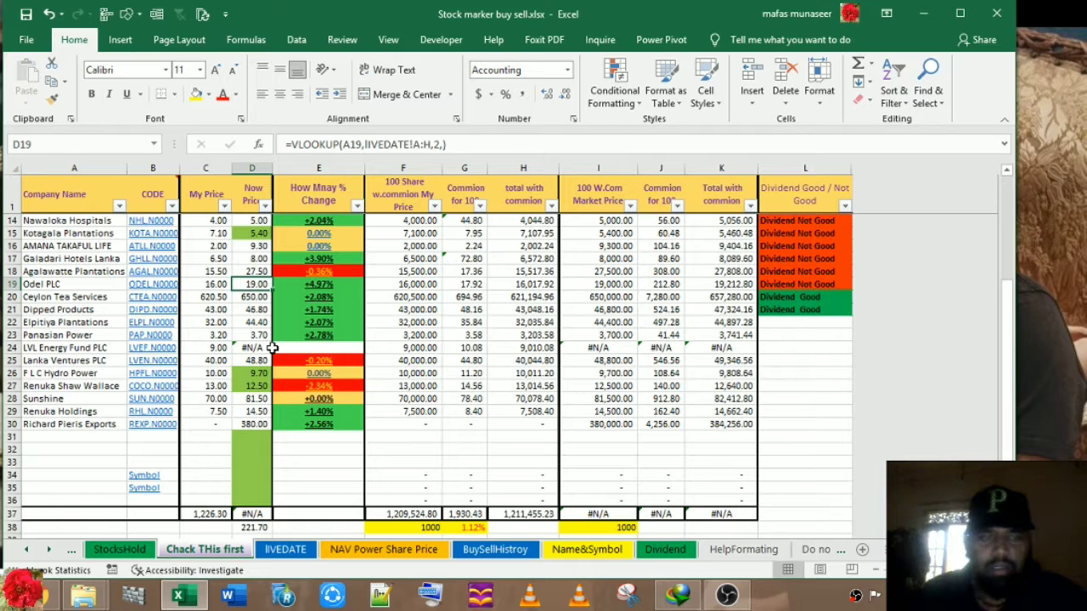
text(16)
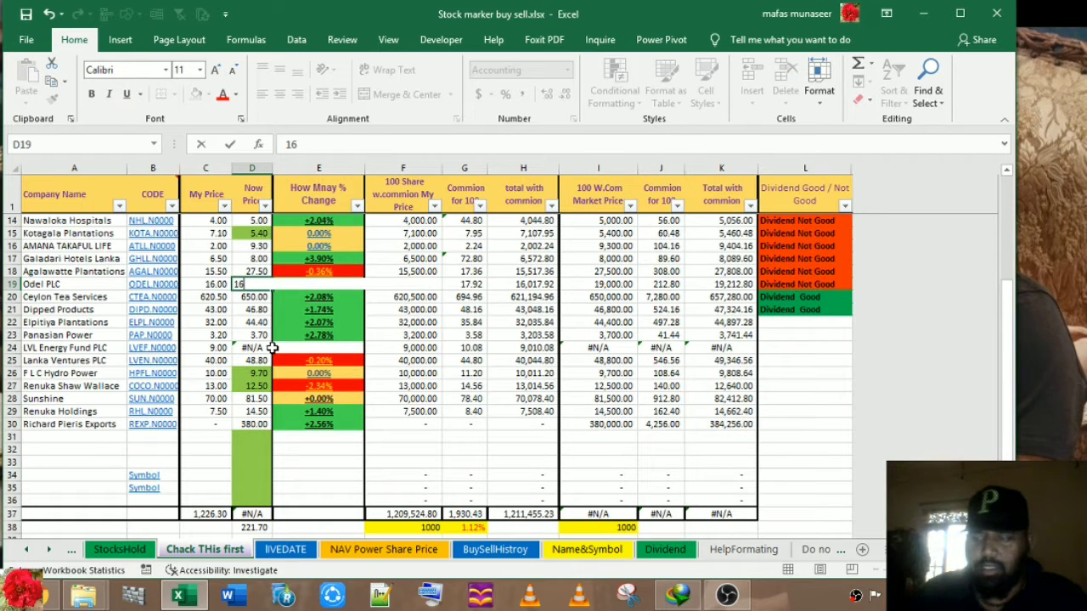
key(Return)
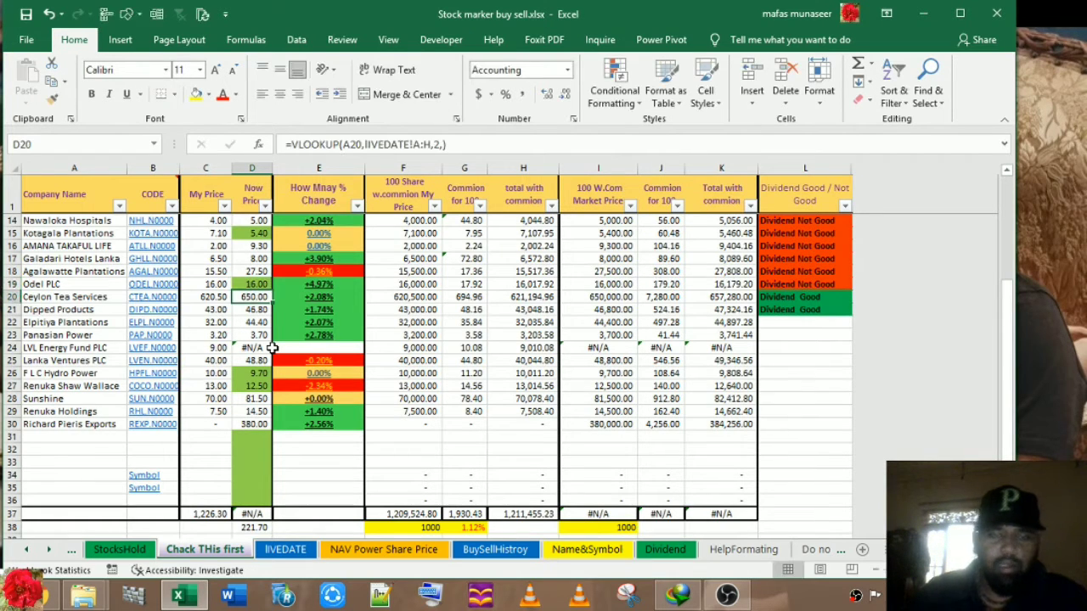
Change Odel PLC's Now Price in D19 to 17 to test a value above My Price.
key(Up)
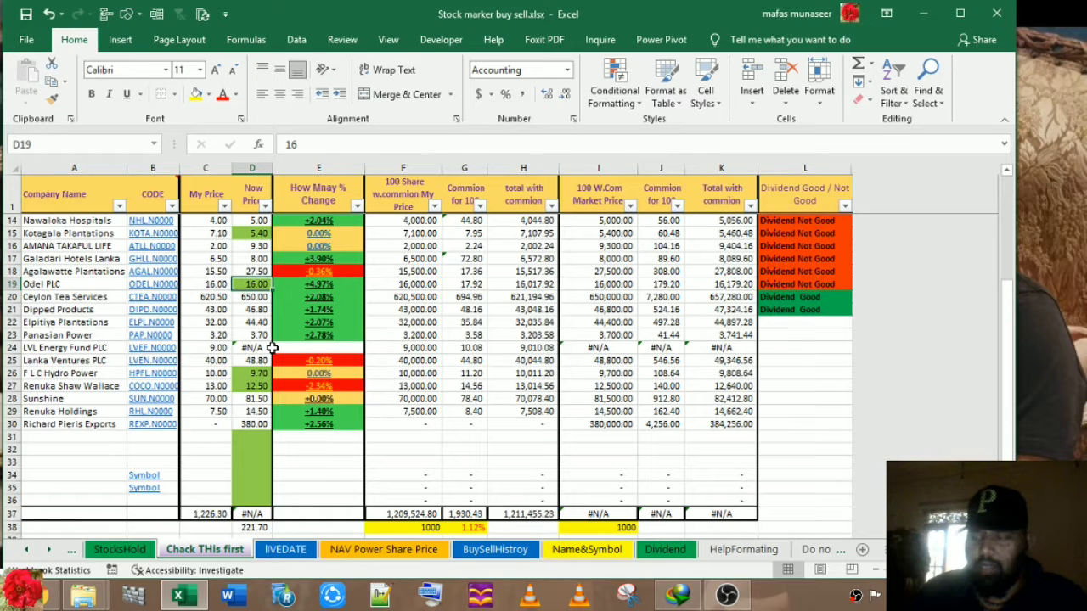
text(1)
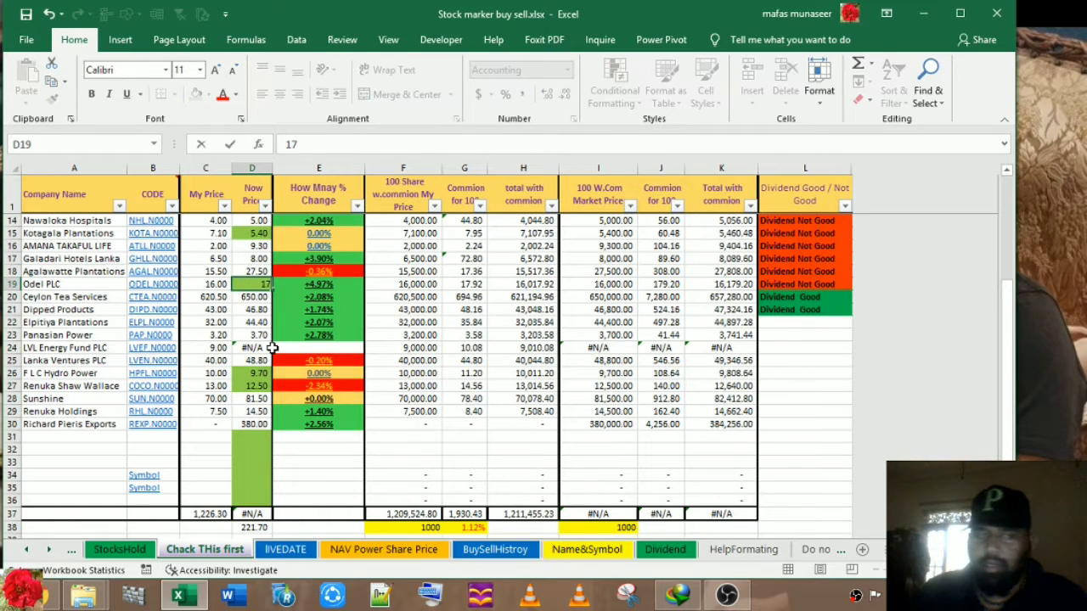
text(7)
key(Return)
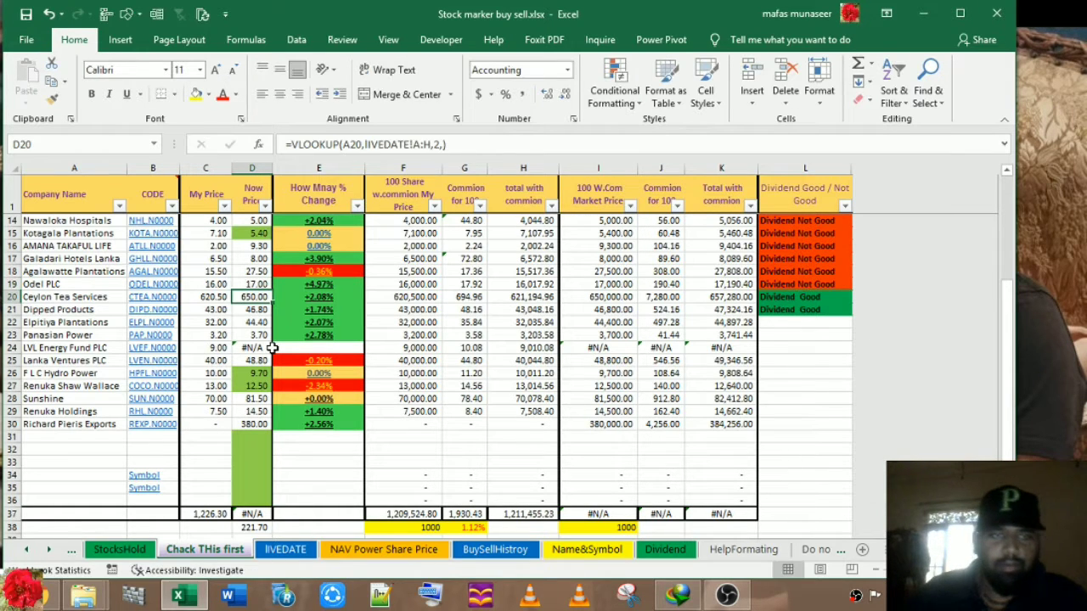
Undo both test entries in D19 to bring back its lookup formula.
click(46, 14)
click(47, 14)
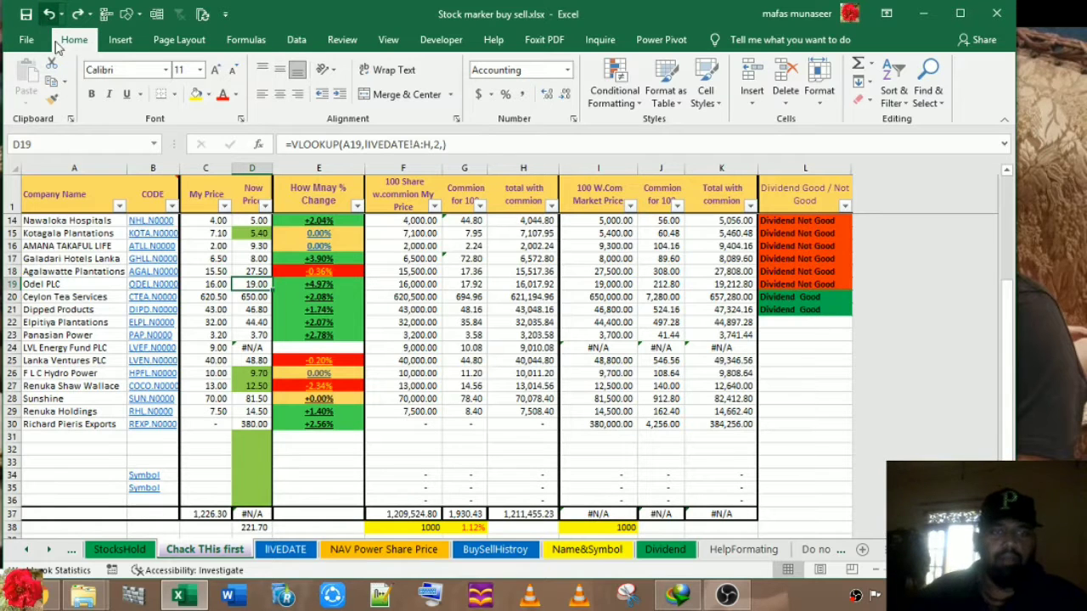
scroll(192, 224, up, 4)
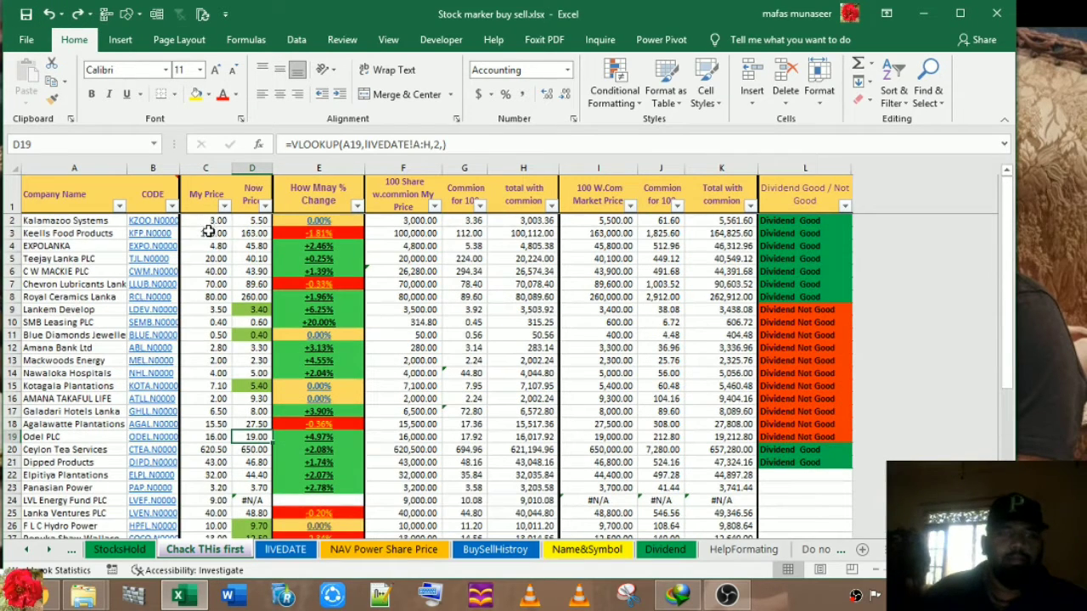
Open the conditional formatting rules for D8 and compare the rule's applied range with the Now Price column.
click(251, 259)
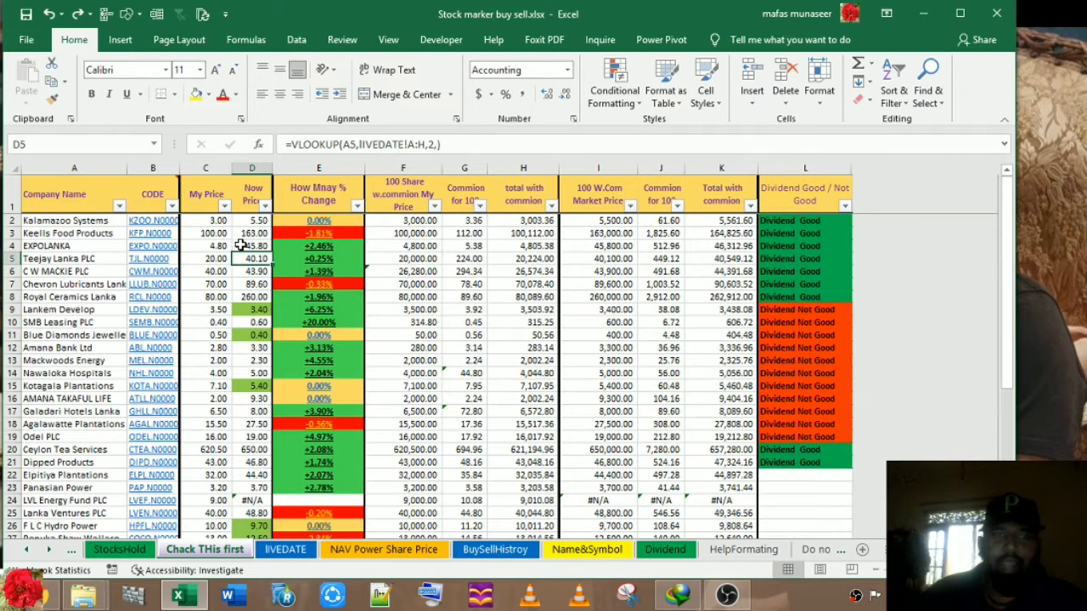
click(241, 246)
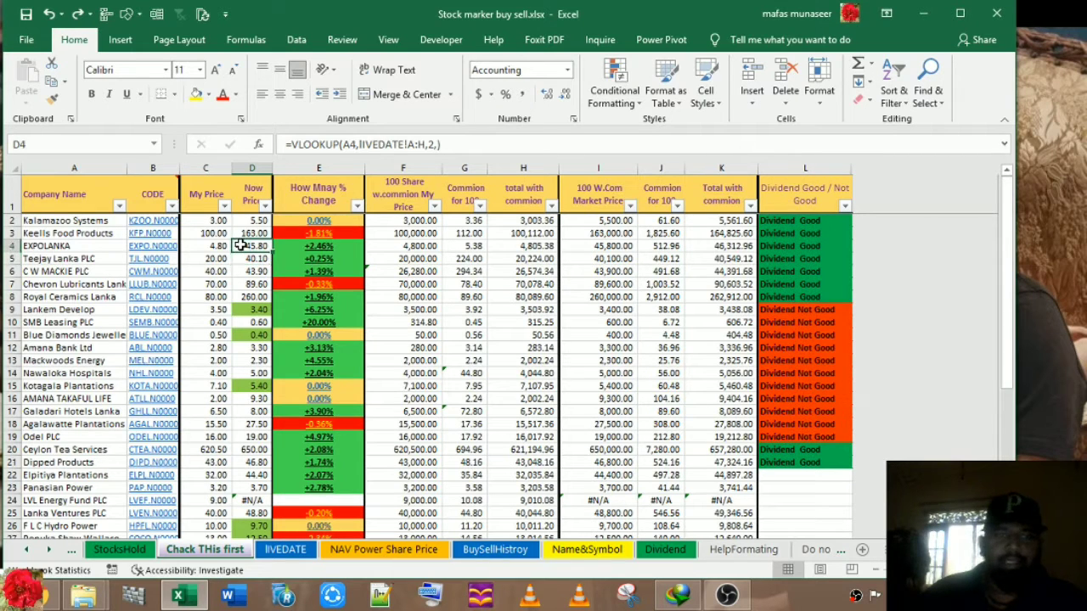
click(242, 309)
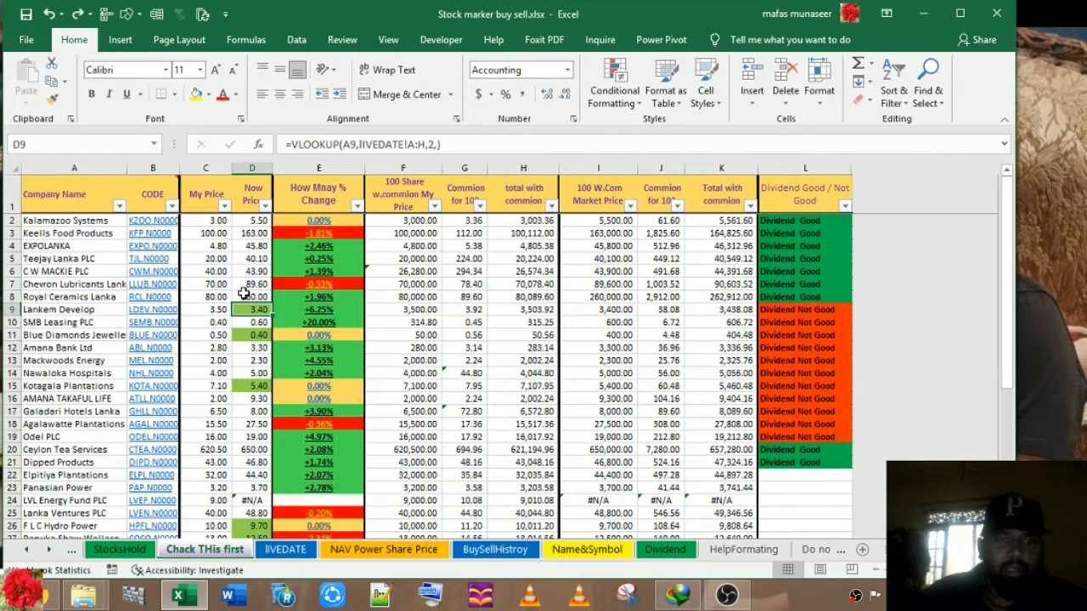
click(242, 297)
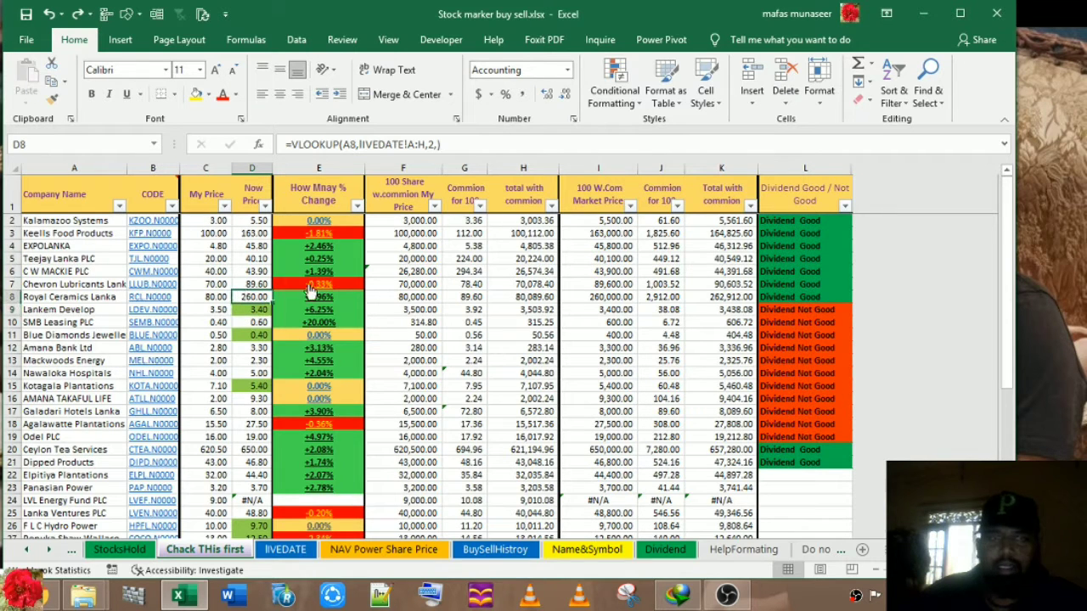
click(610, 94)
click(643, 336)
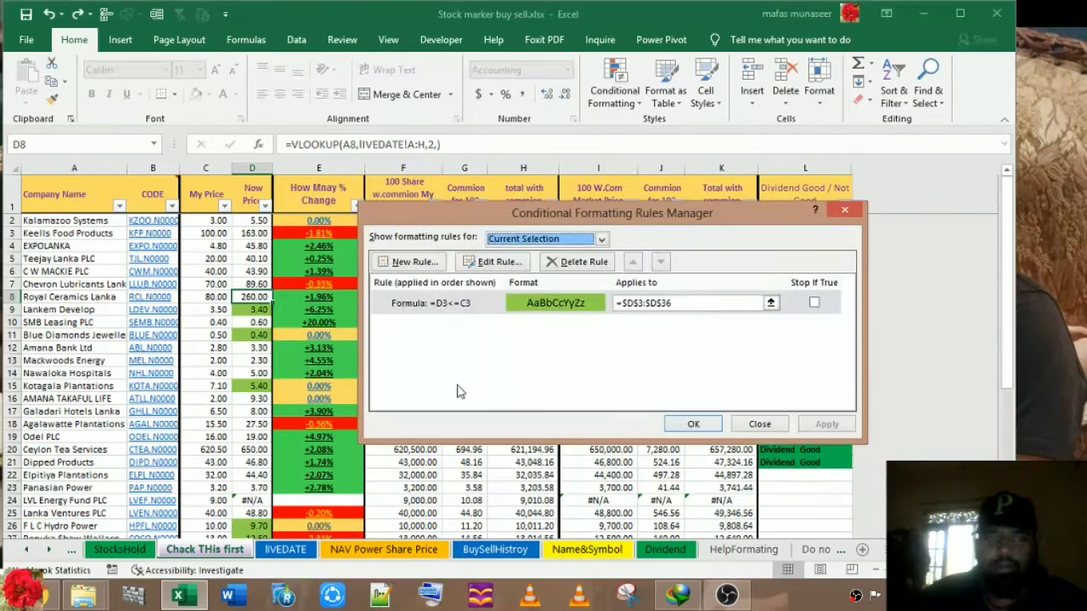
click(654, 305)
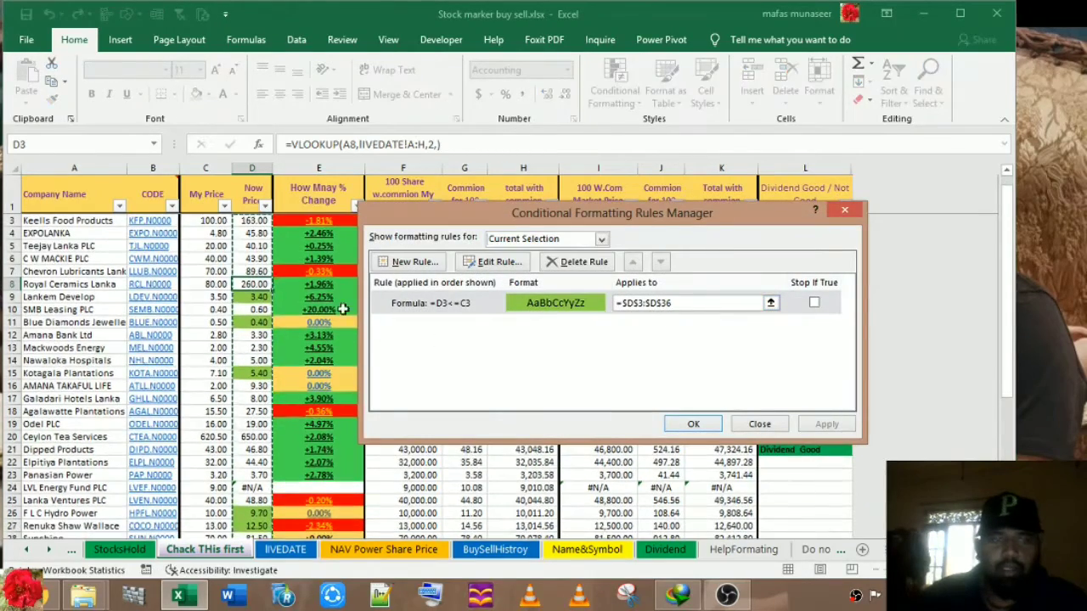
scroll(259, 289, down, 6)
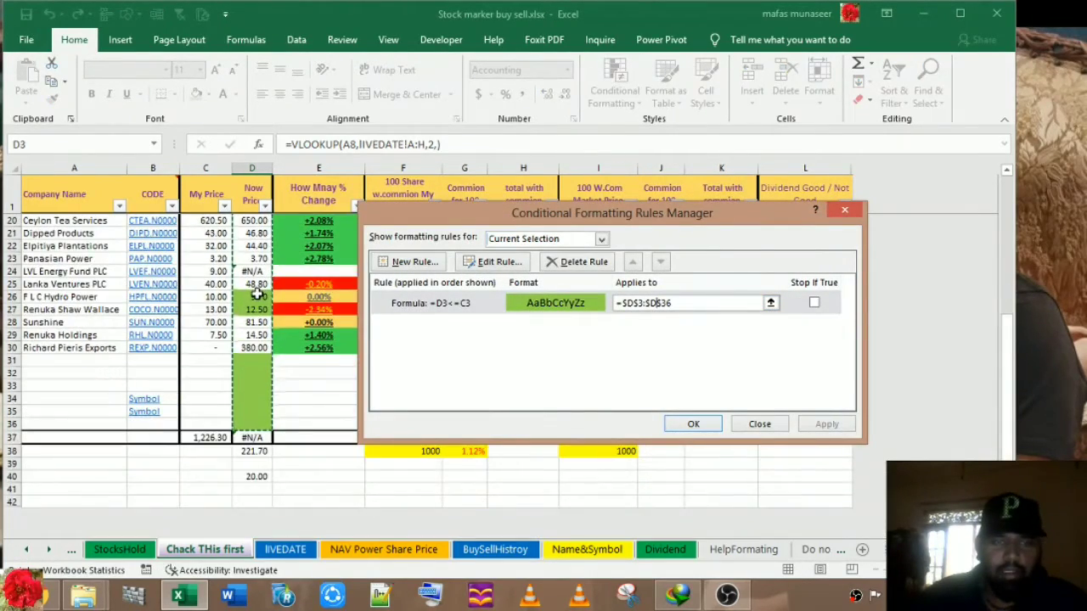
scroll(255, 293, up, 6)
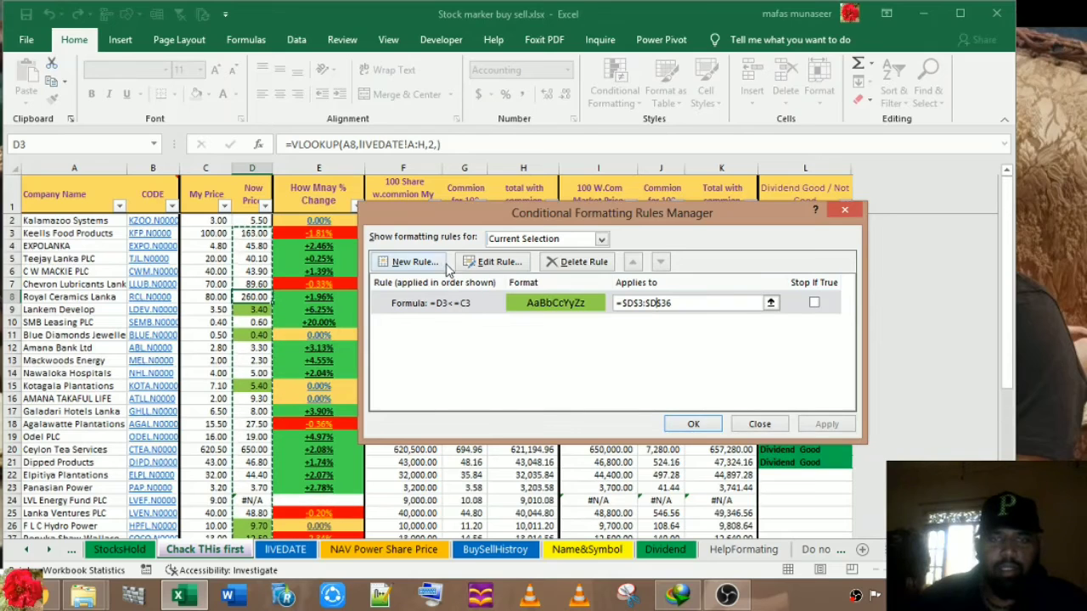
Open the rule for editing, examine its relative formula and fill, and accept it without changes.
click(478, 263)
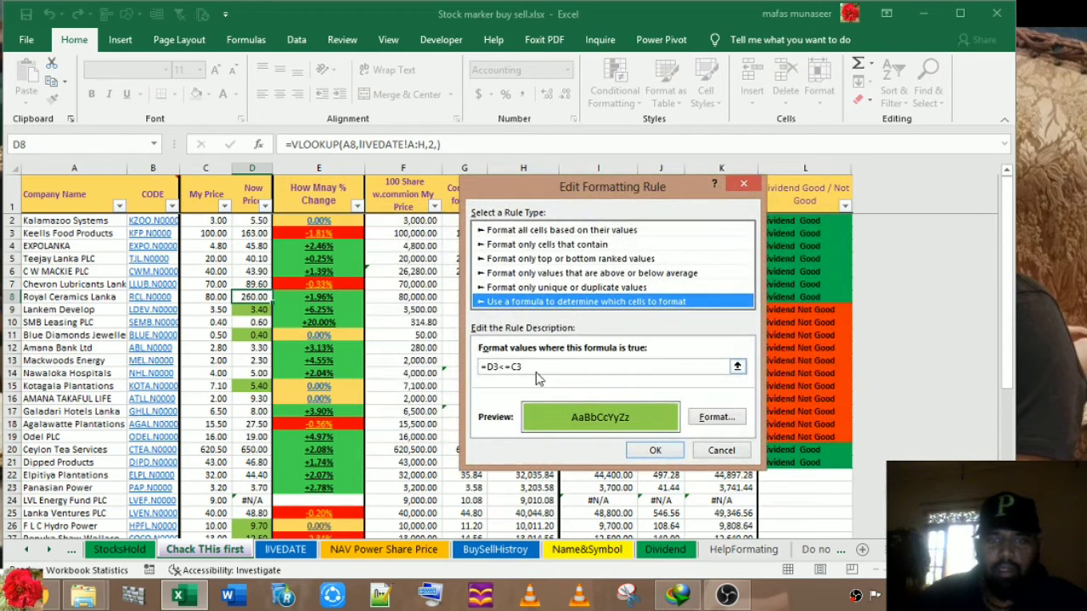
click(534, 367)
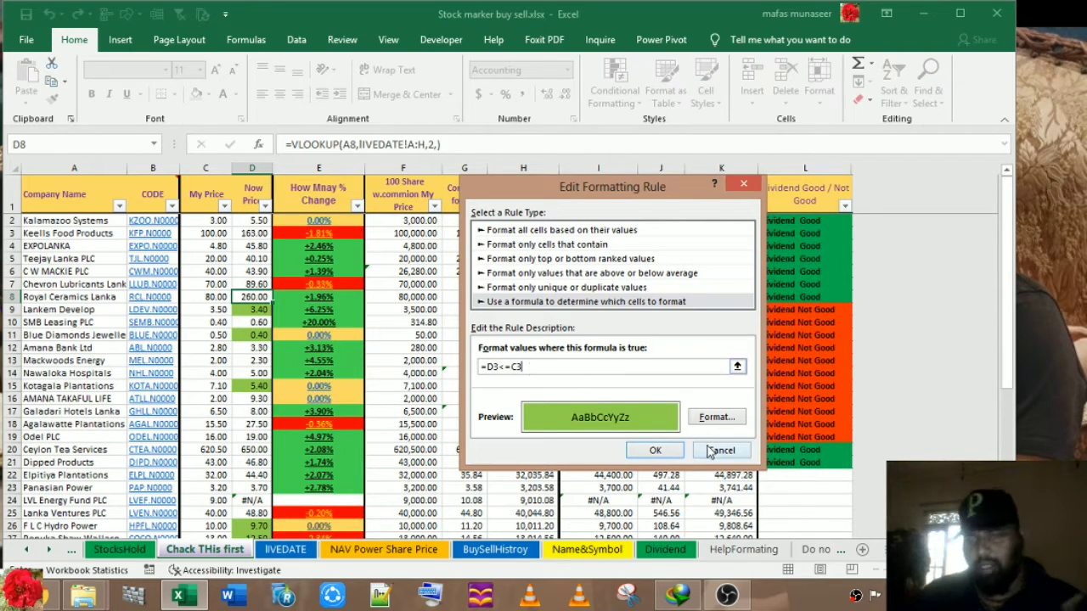
click(655, 451)
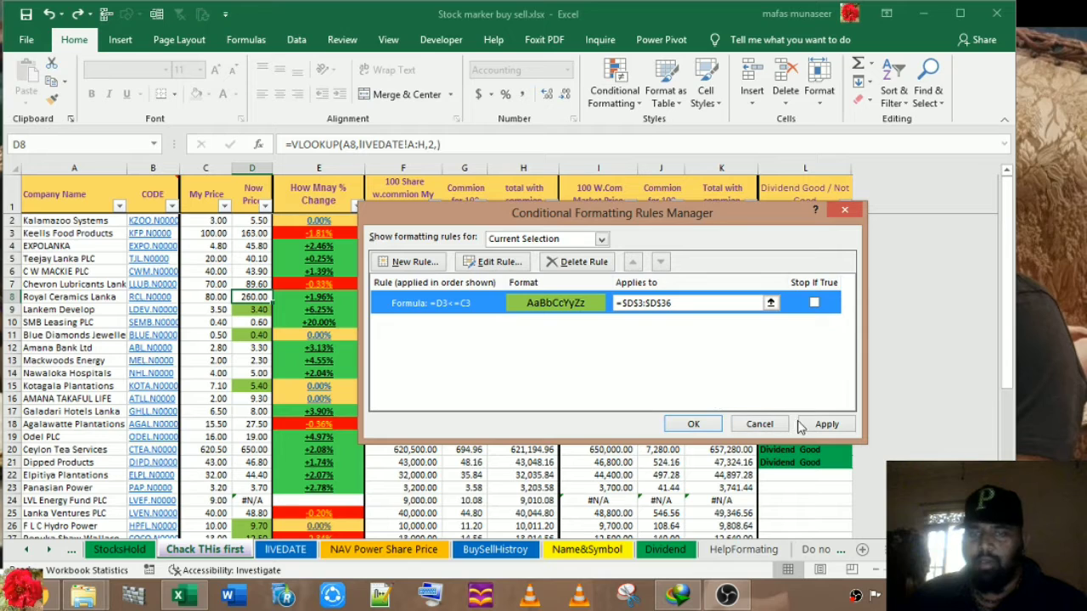
Extend the rule's applied range to =$D$2:$D$36, apply it and close the rules manager.
click(639, 302)
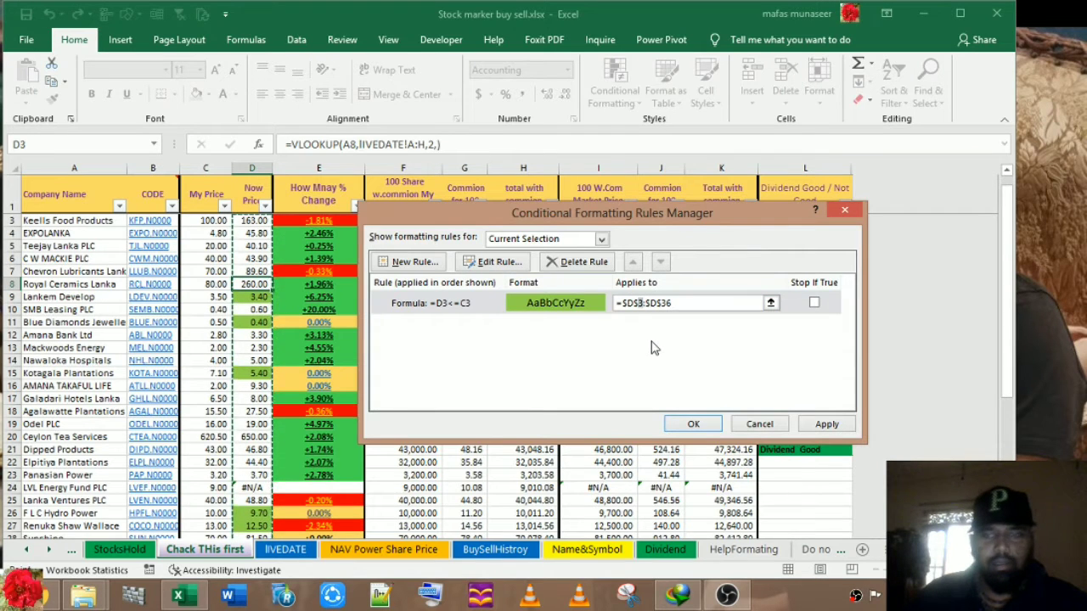
text(2)
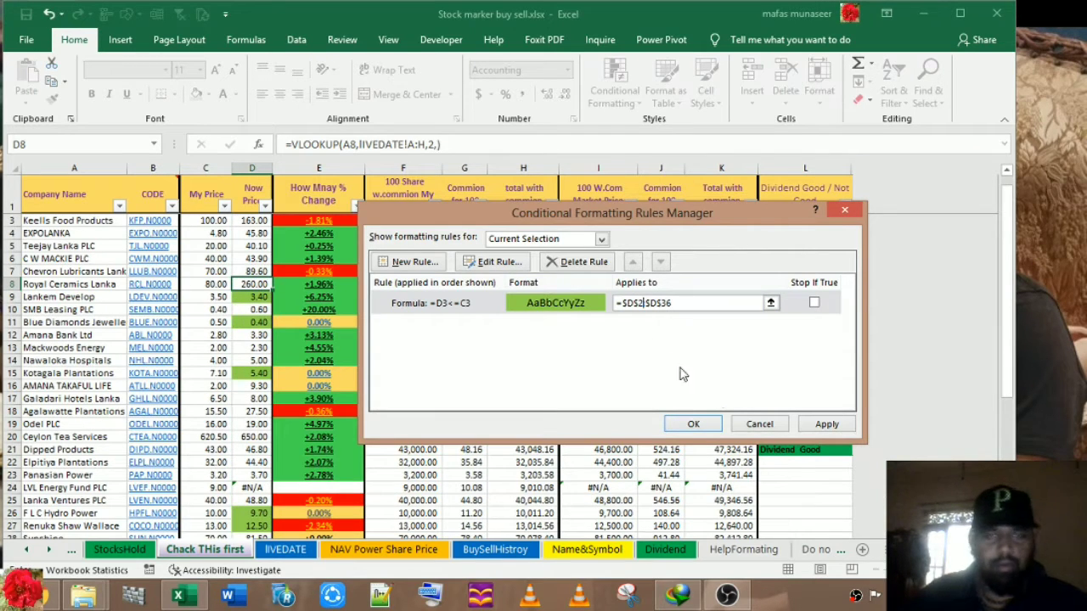
click(828, 424)
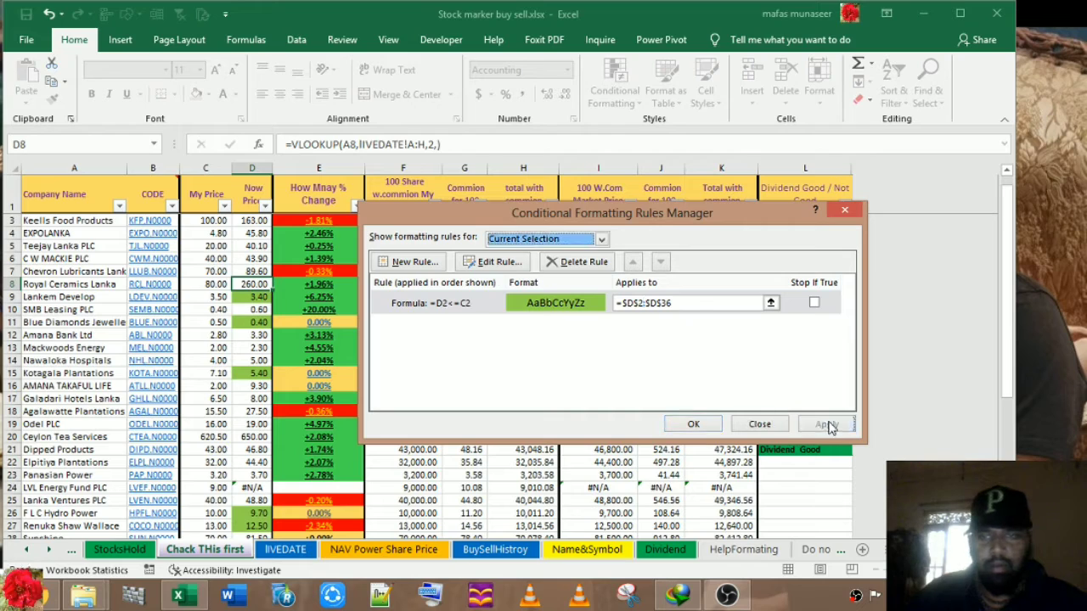
click(698, 303)
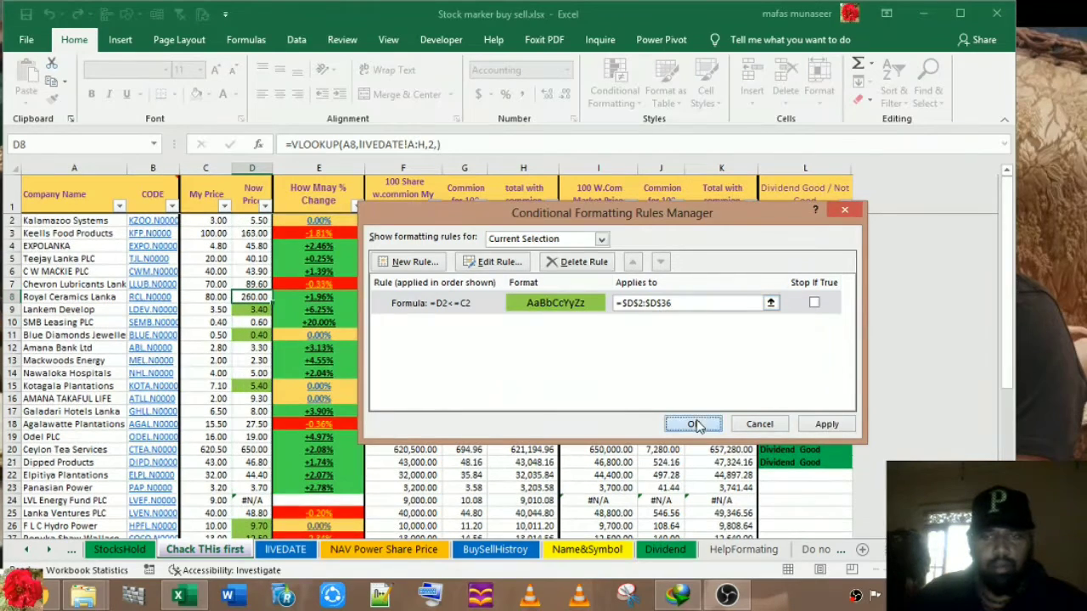
click(693, 423)
click(252, 231)
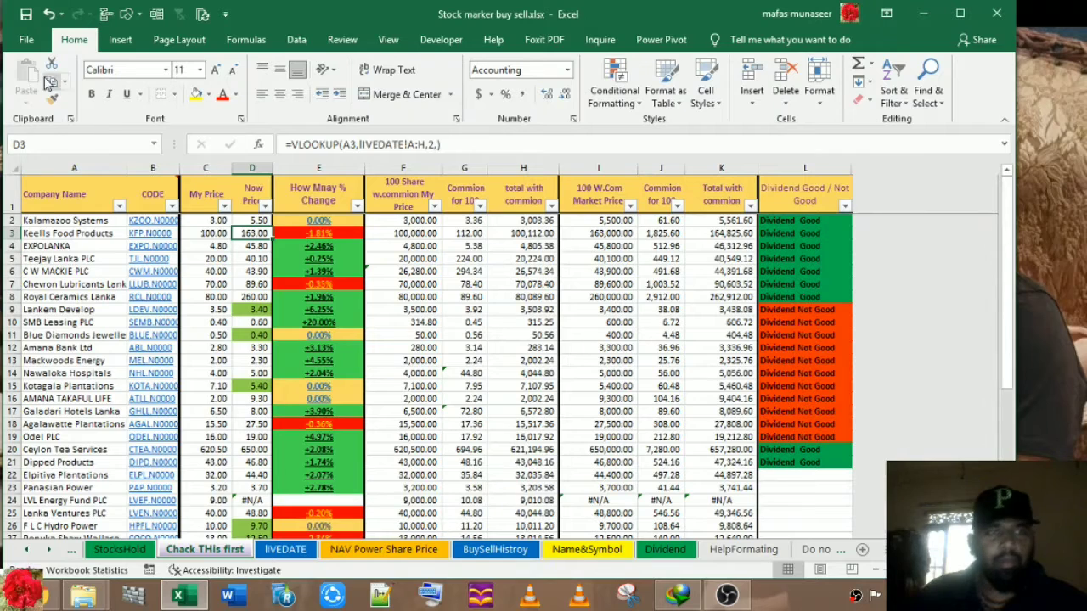
Examine the blank Now Price cells in rows 31 to 36 against My Price, and check the fill up the column to D2.
scroll(216, 281, down, 1)
scroll(217, 282, down, 5)
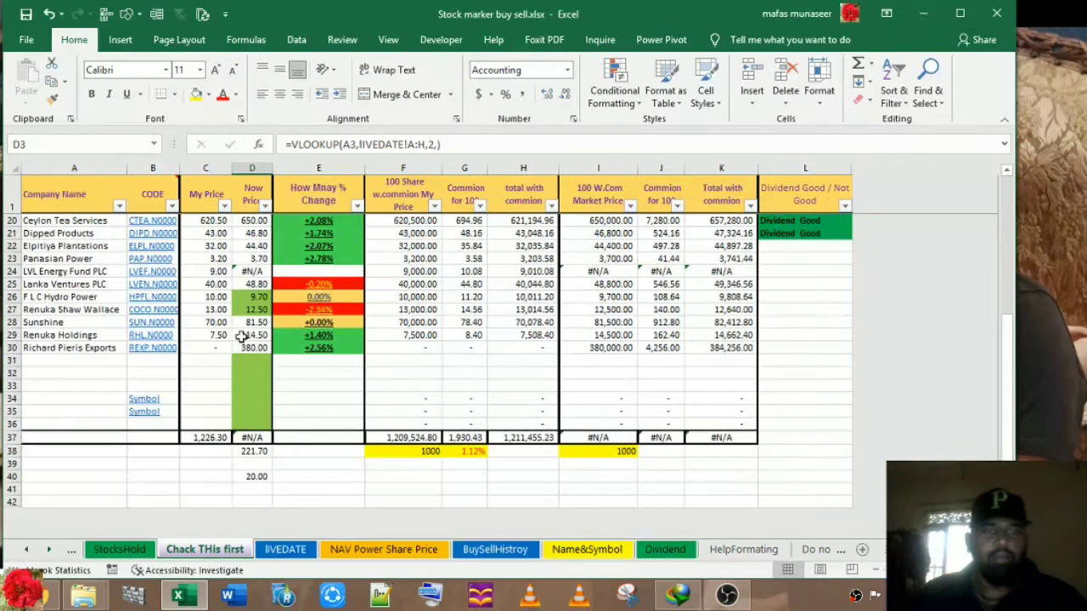
click(246, 362)
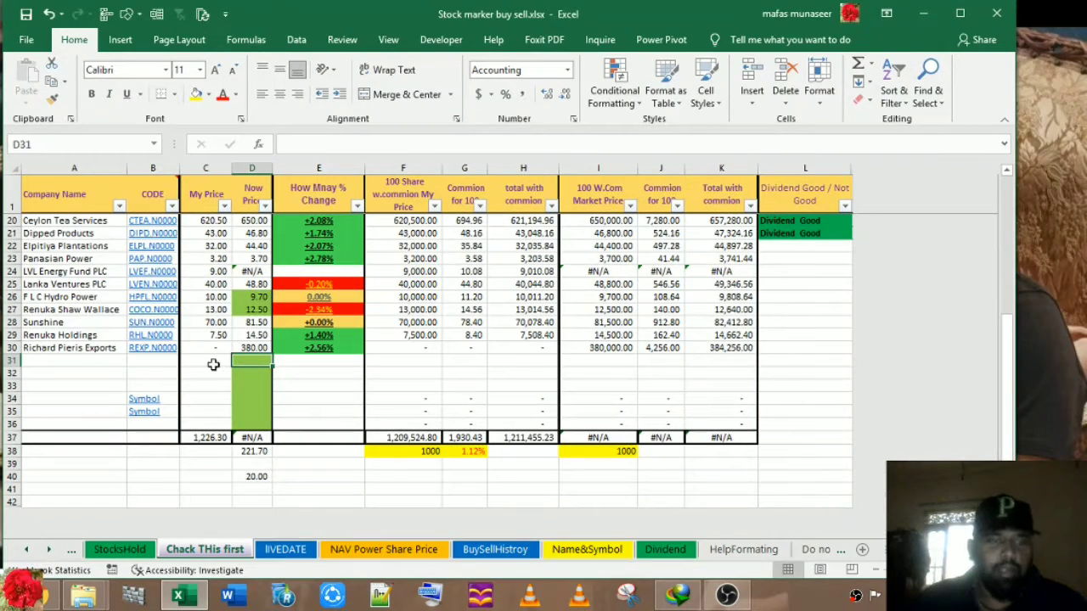
drag(214, 364, 208, 420)
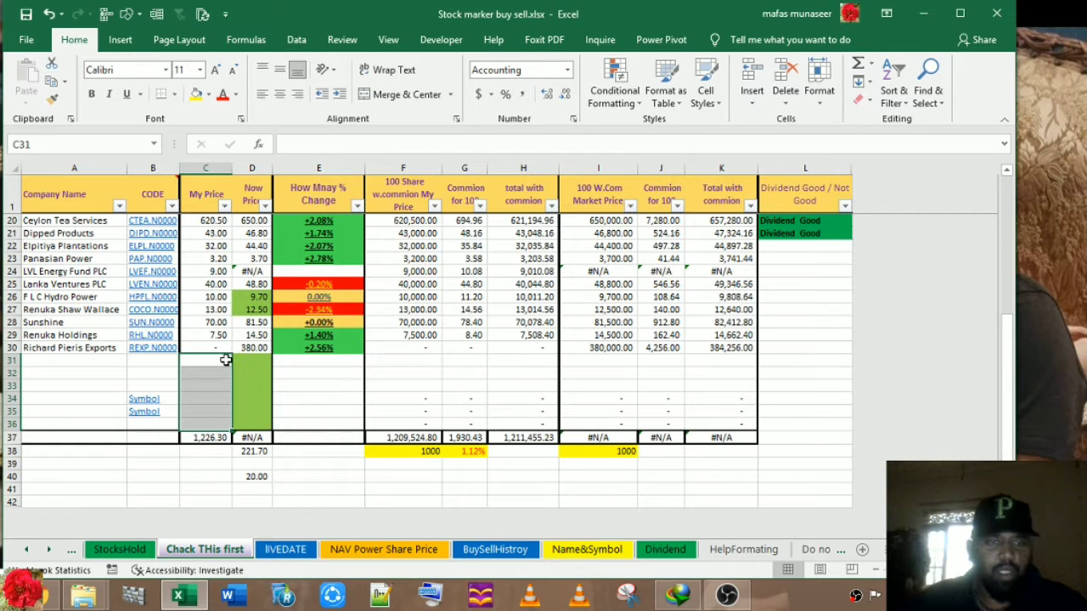
click(243, 424)
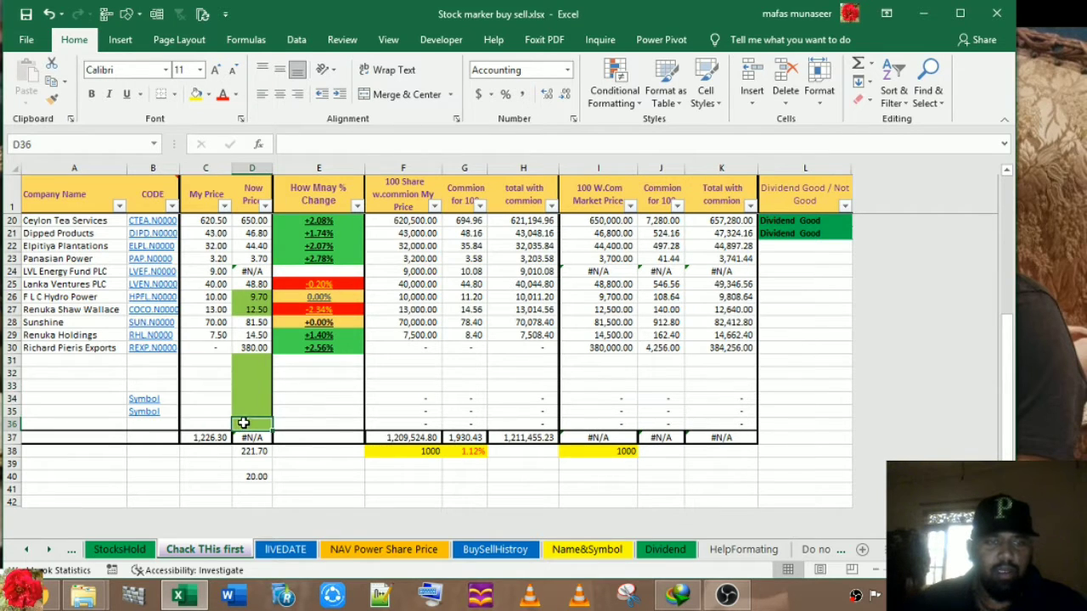
drag(243, 424, 246, 204)
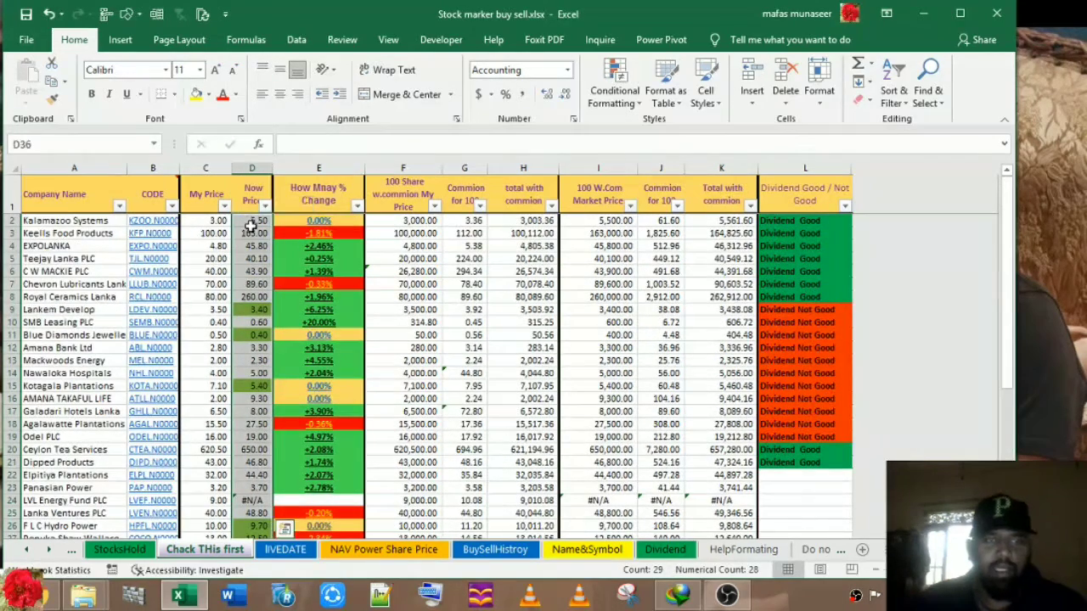
click(251, 222)
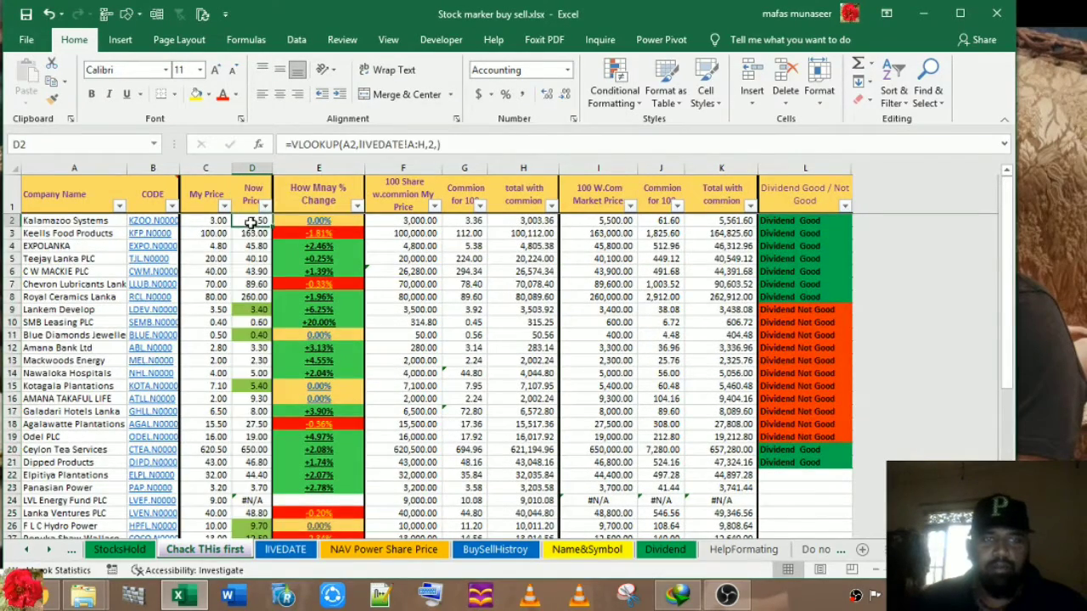
Create a new conditional formatting rule for D2 that uses a formula to determine which cells to format.
click(604, 102)
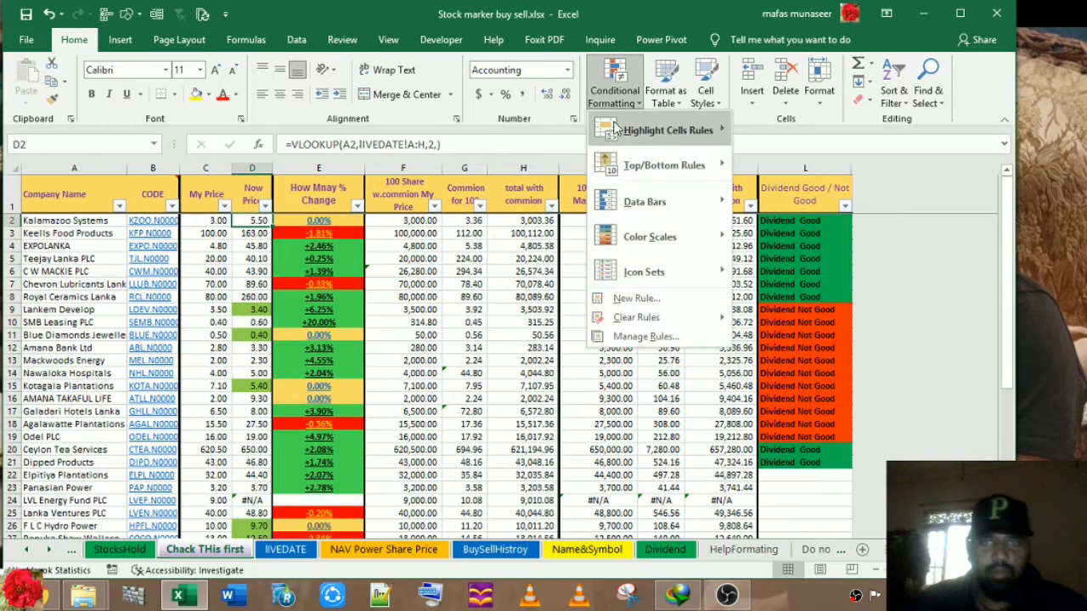
click(645, 333)
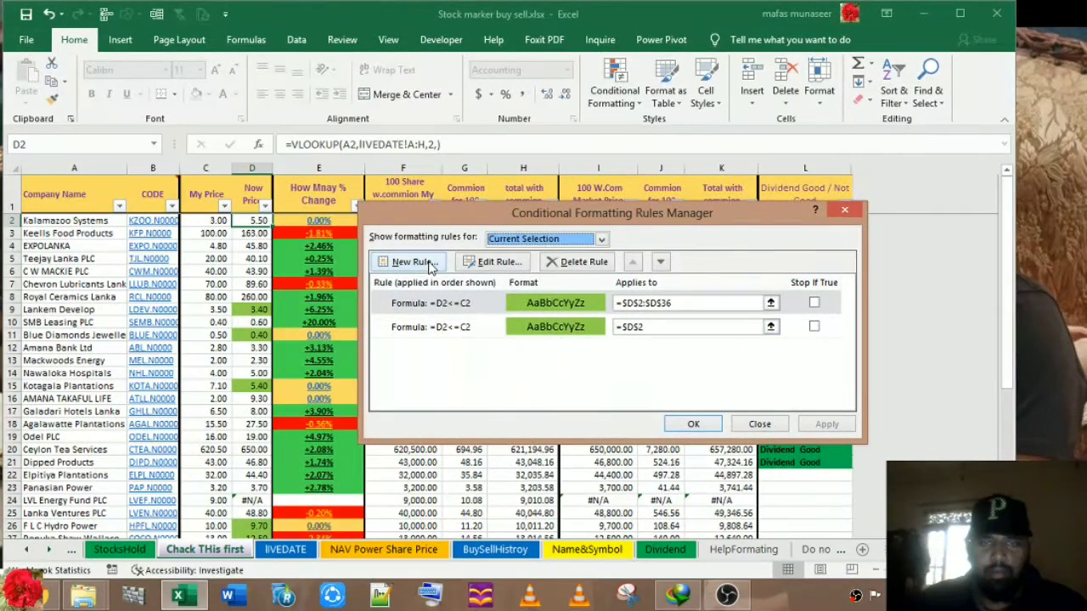
click(641, 327)
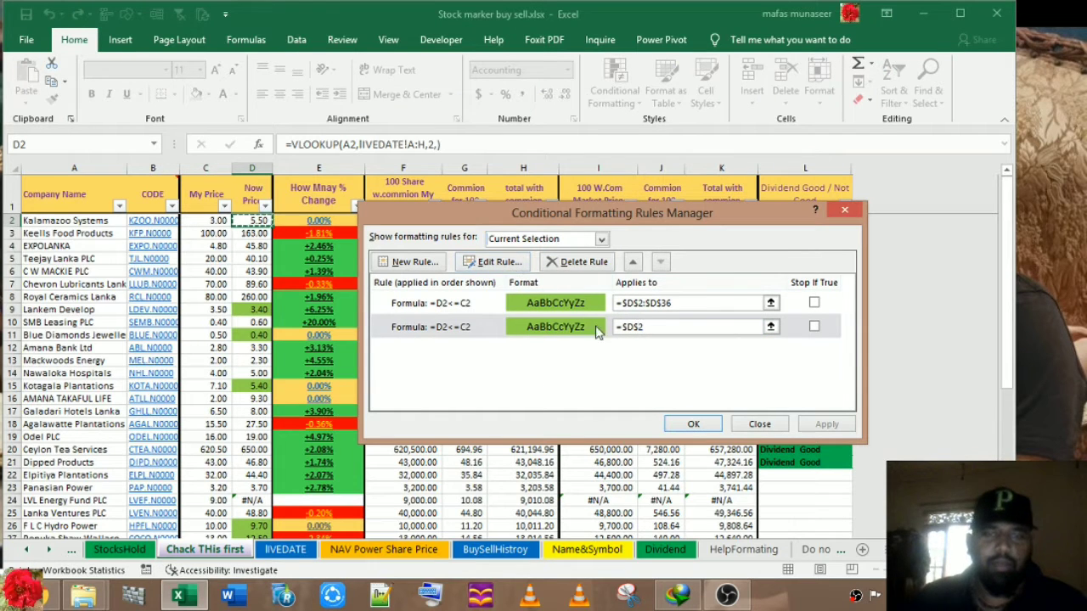
click(425, 263)
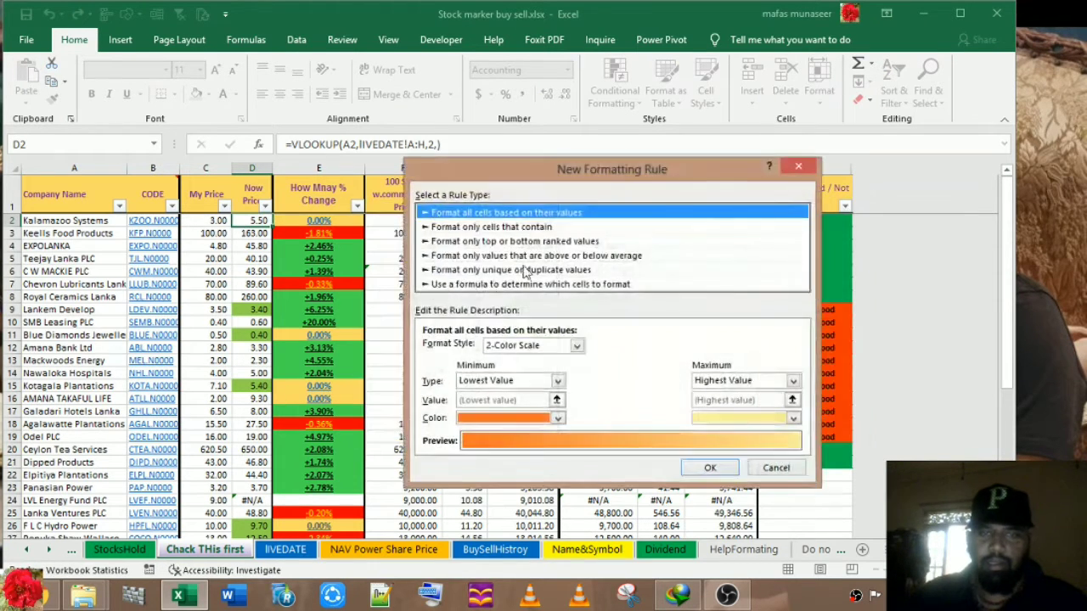
drag(624, 172, 666, 130)
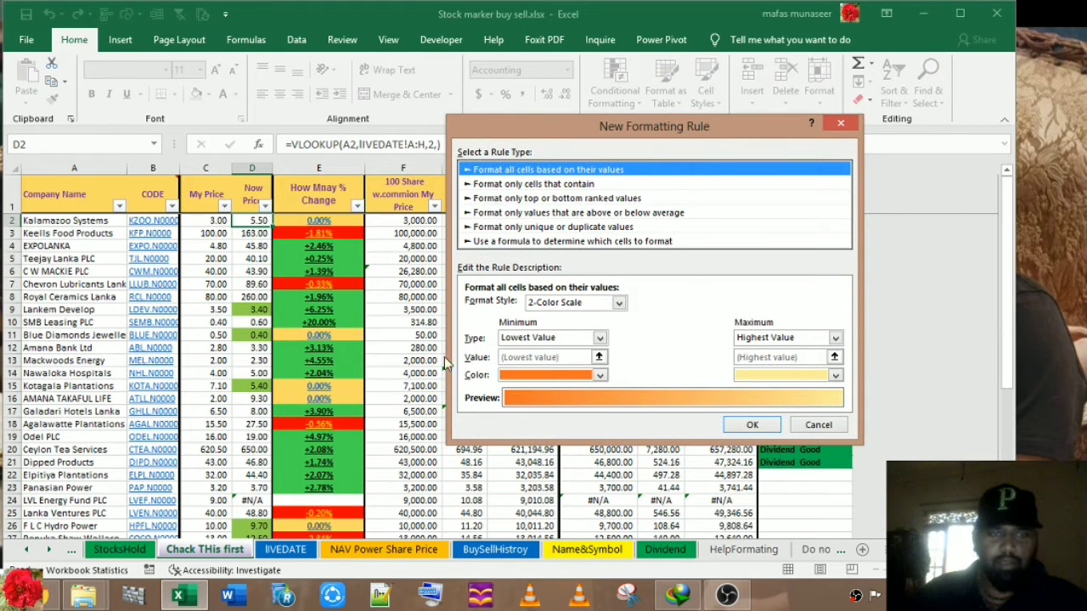
click(525, 242)
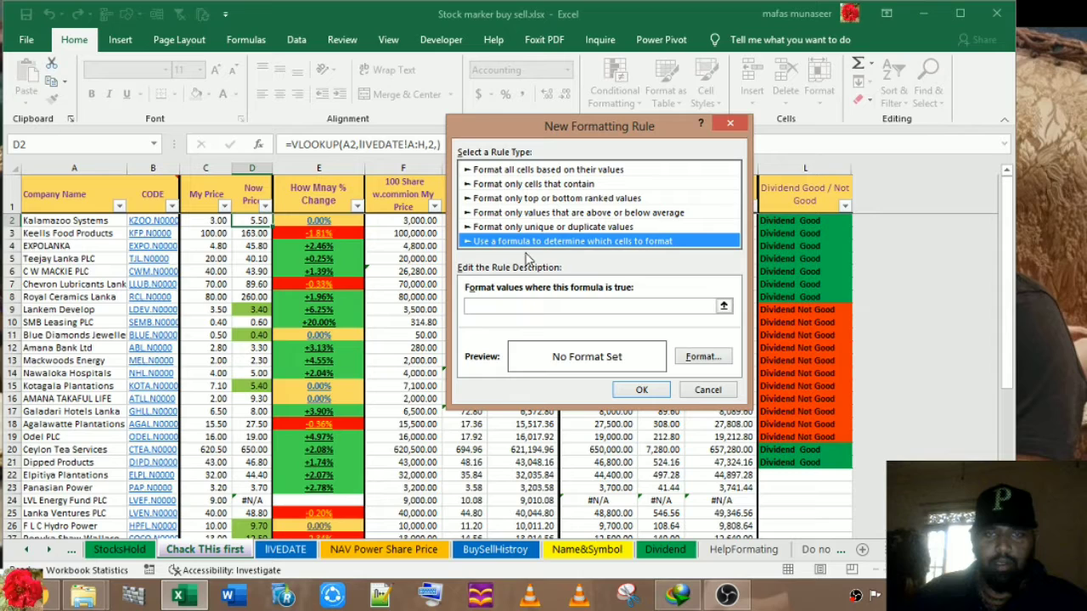
click(503, 306)
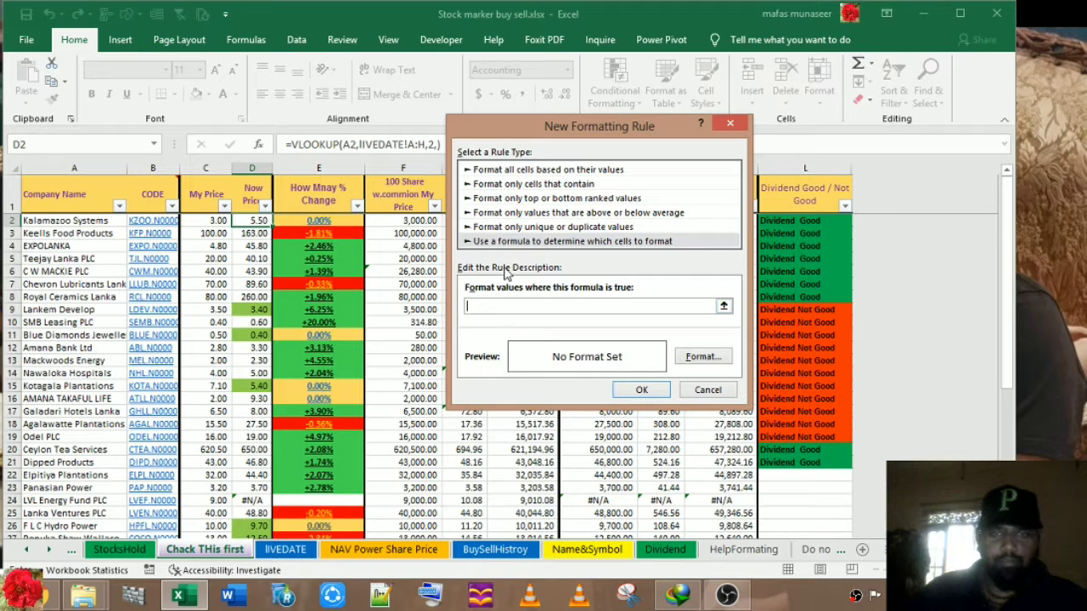
Try the blank My Price cell C31 as the reference in the new rule's formula.
click(723, 306)
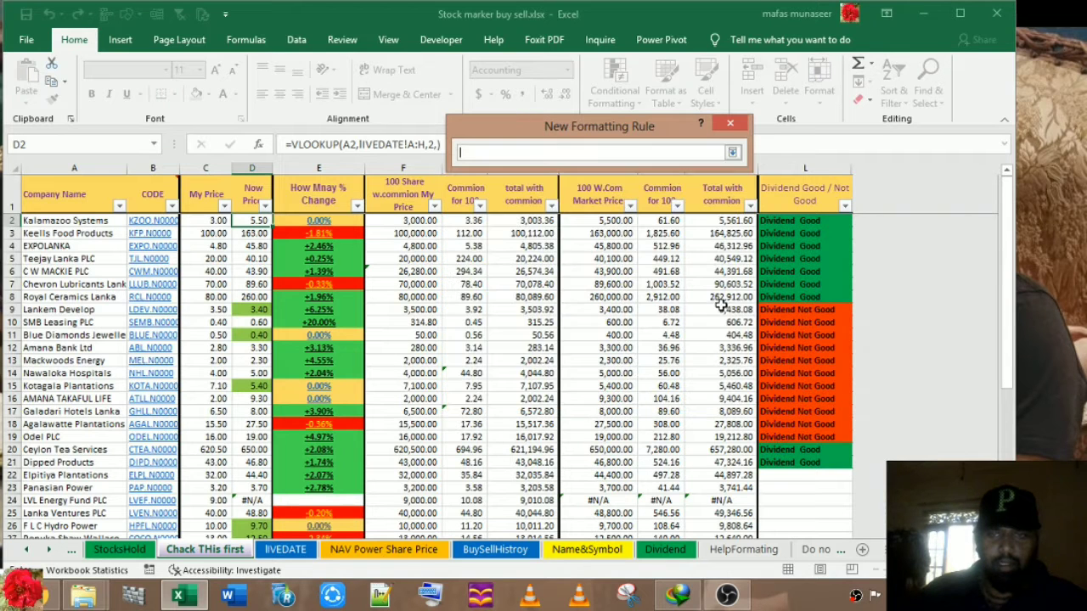
click(218, 516)
scroll(215, 509, down, 4)
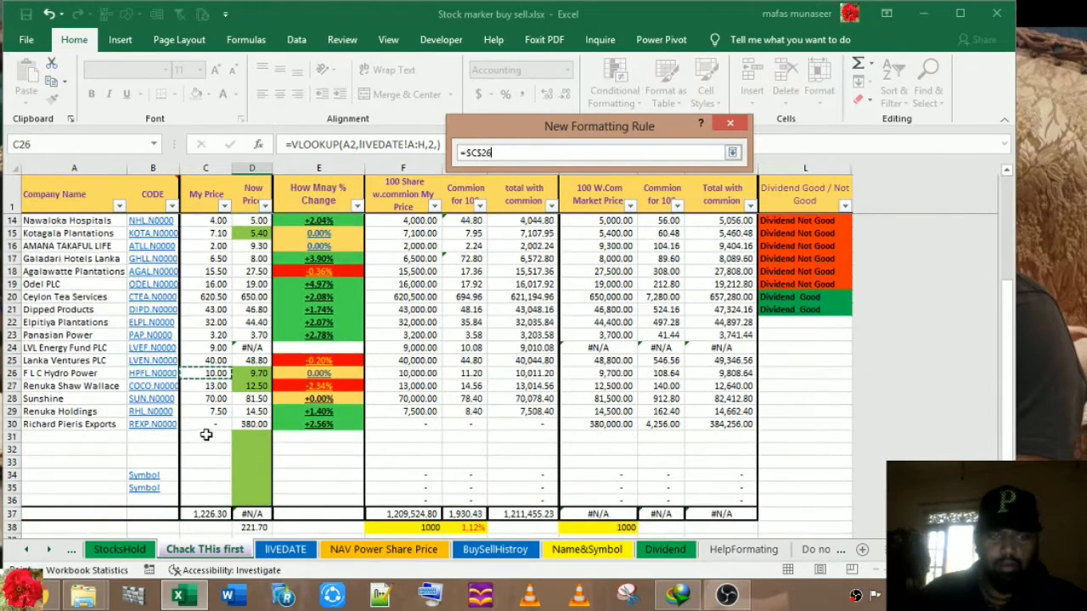
click(206, 436)
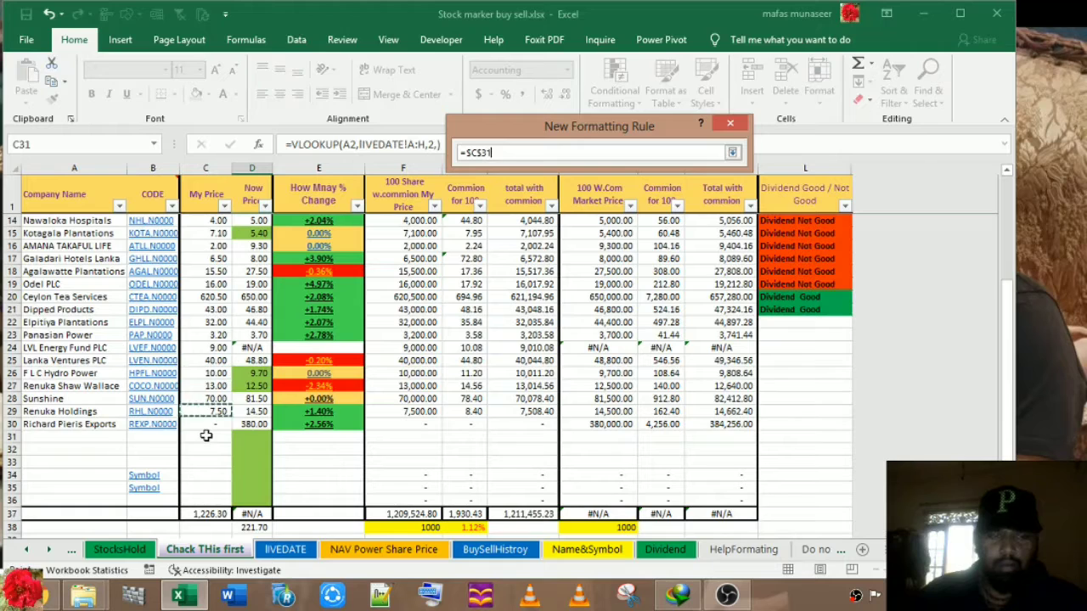
click(732, 154)
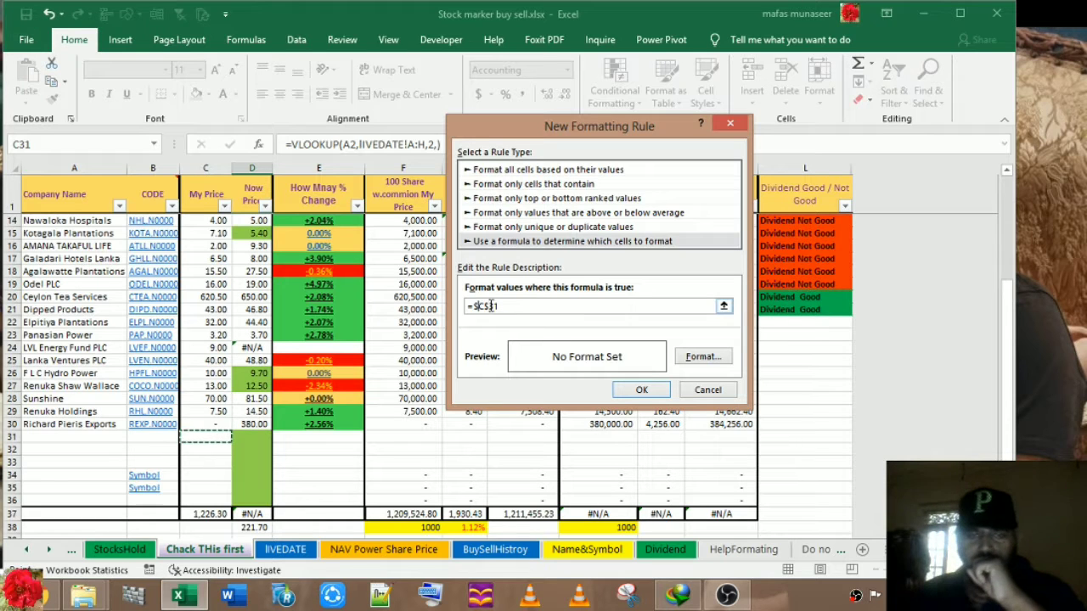
Replace the new rule's formula with =0=0, leave its format unset, and apply the rule to D2.
drag(501, 306, 472, 310)
text(=D=9)
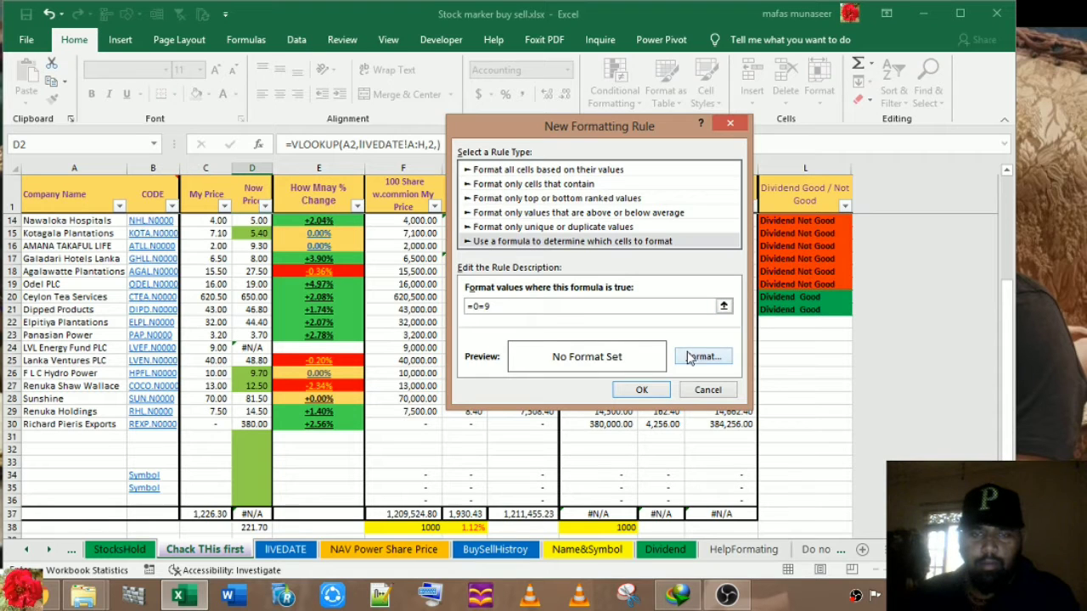
click(694, 357)
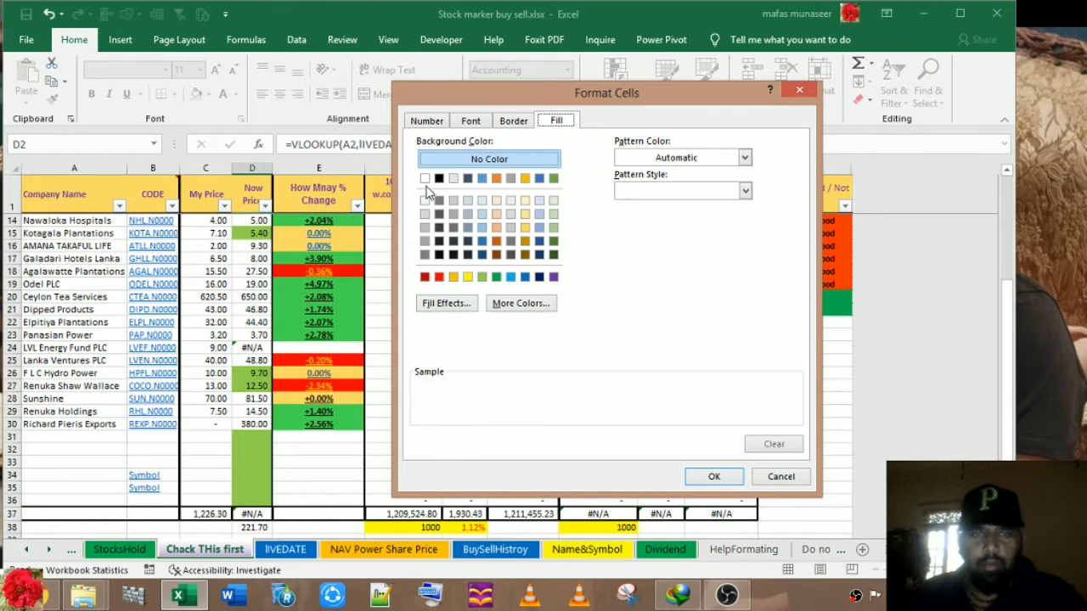
click(778, 477)
click(524, 310)
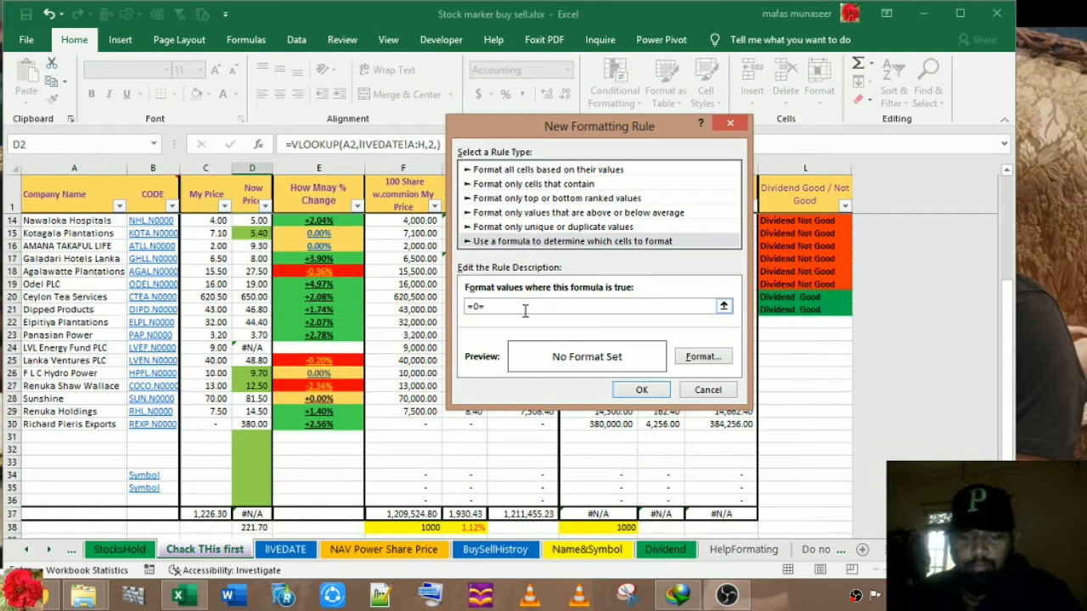
click(640, 390)
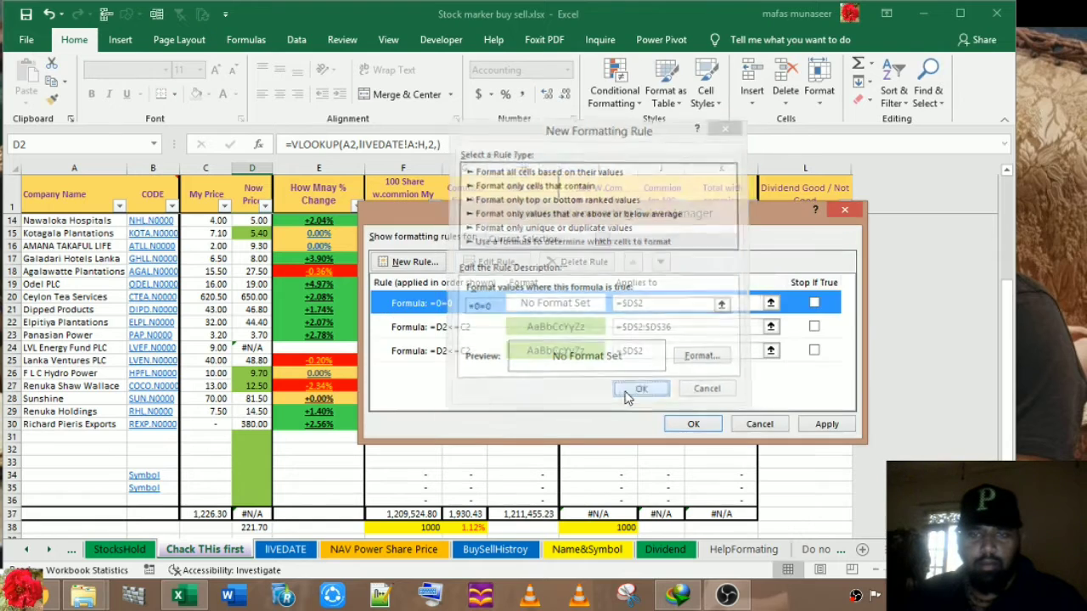
click(826, 426)
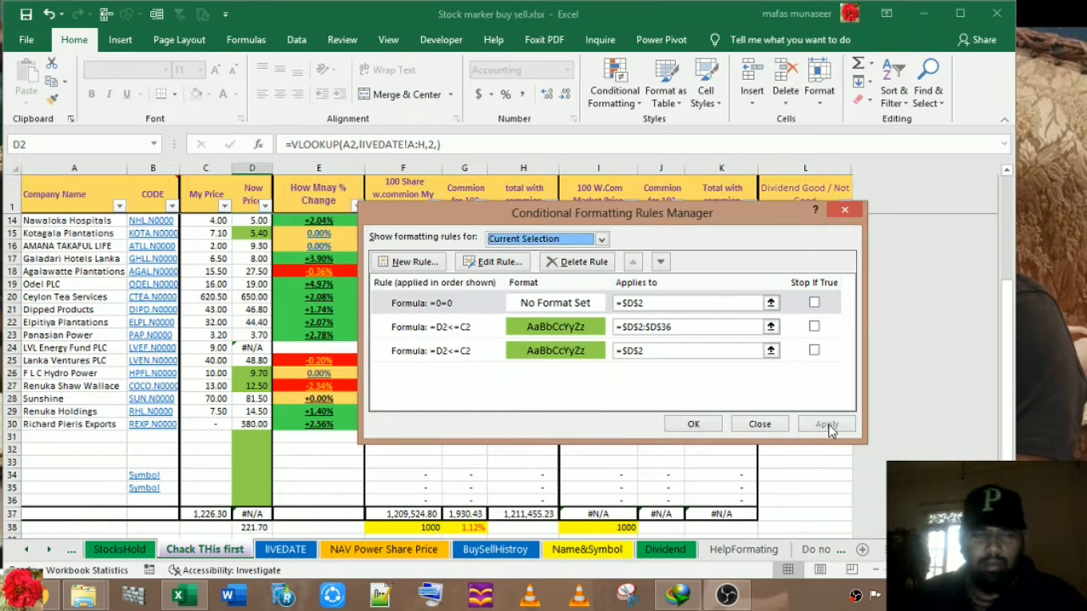
click(694, 424)
Try filling D2's lookup formula down the Now Price column to D36, undo it, and recheck the blank rows.
click(259, 220)
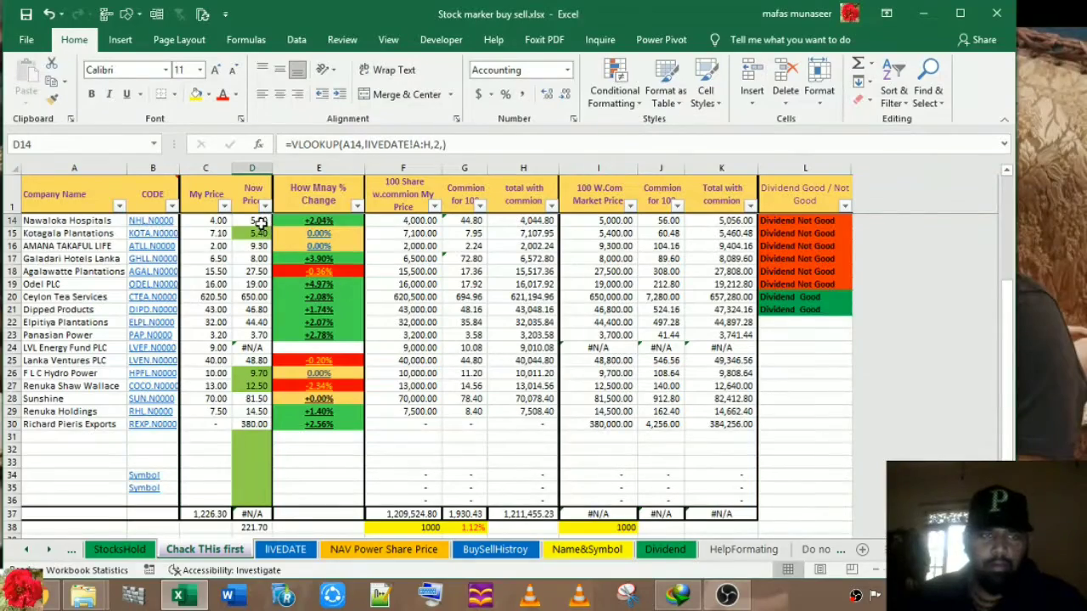
scroll(261, 222, up, 4)
click(262, 221)
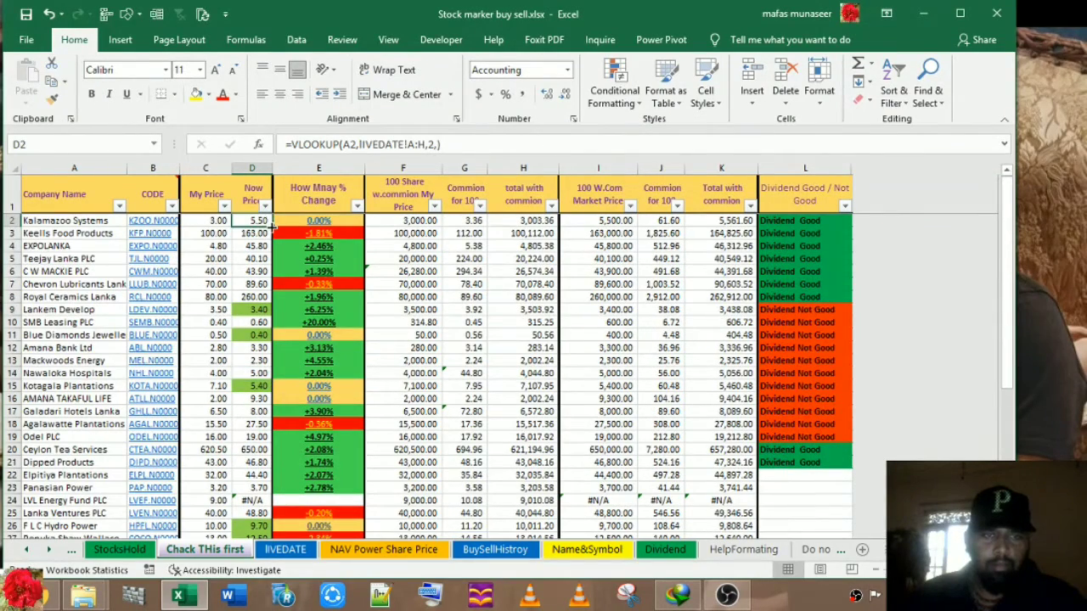
drag(272, 225, 280, 481)
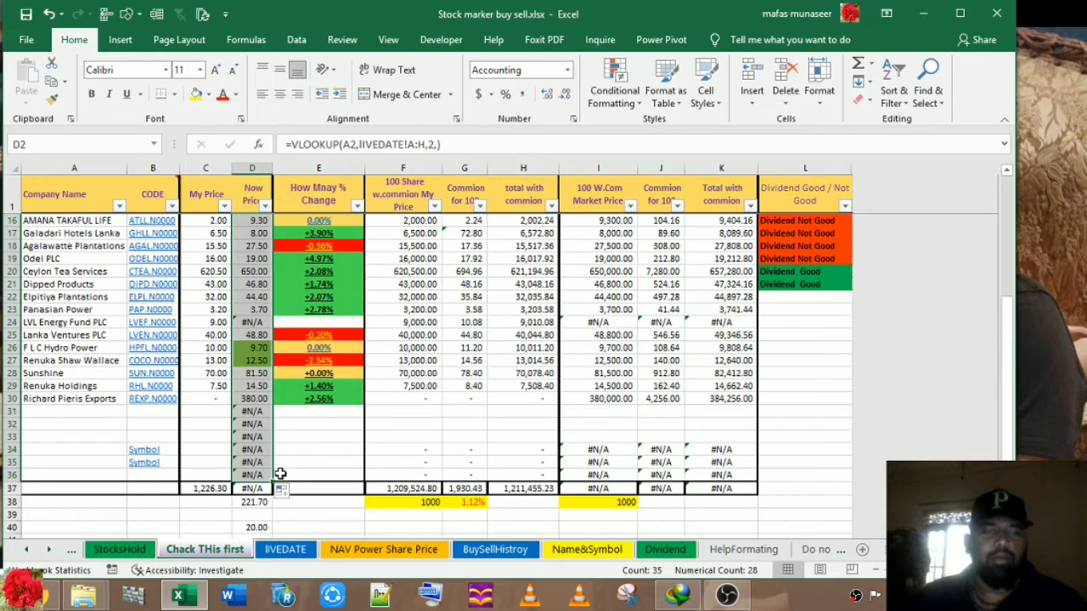
scroll(260, 406, up, 5)
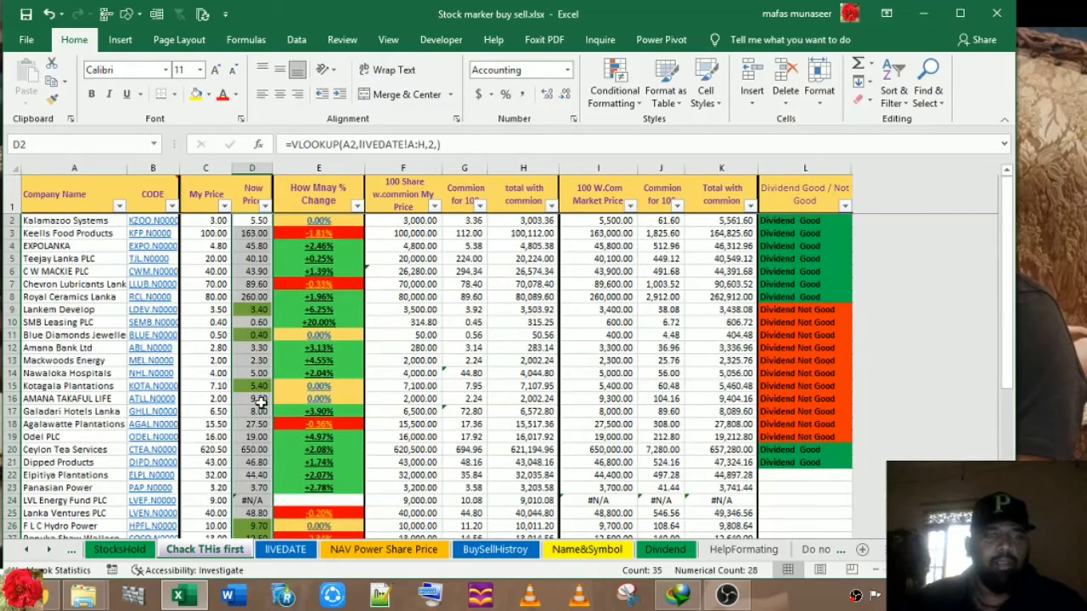
scroll(255, 344, down, 5)
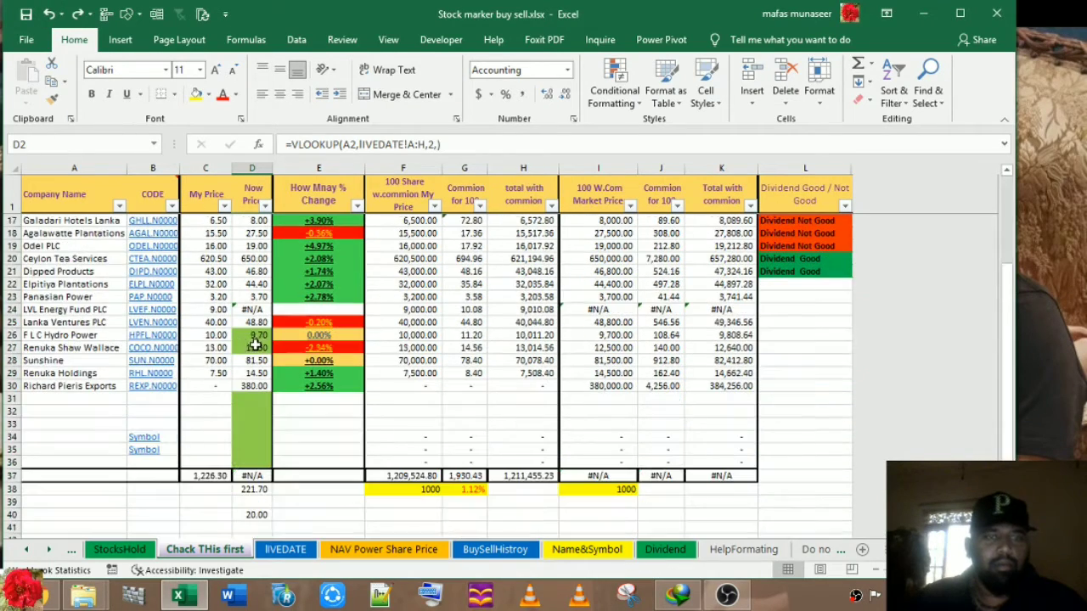
click(253, 397)
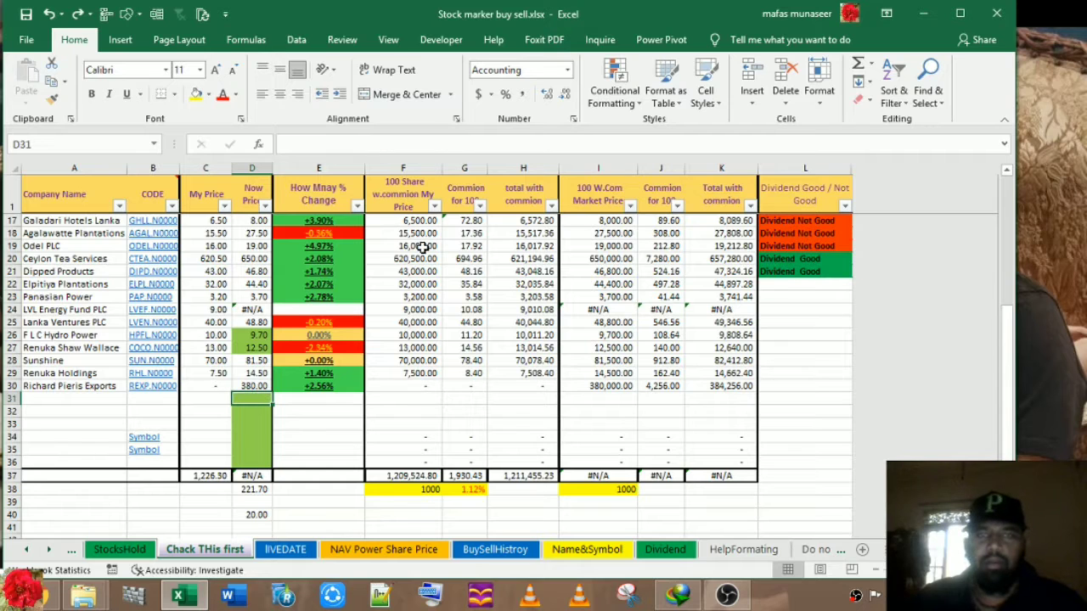
scroll(265, 242, up, 5)
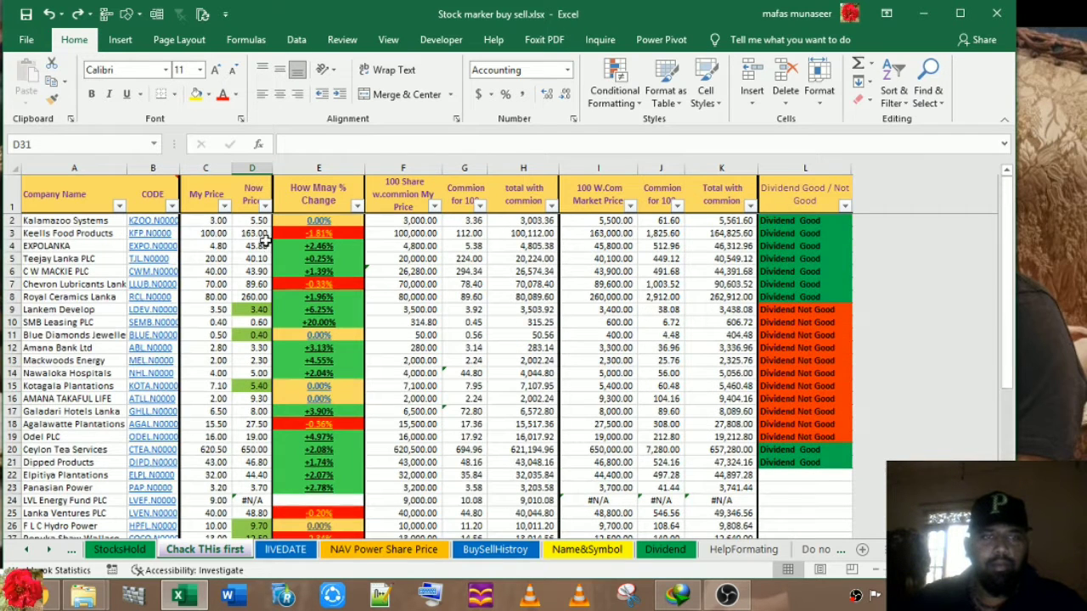
Open D2's conditional formatting rule =0=0 for editing.
click(261, 221)
click(615, 95)
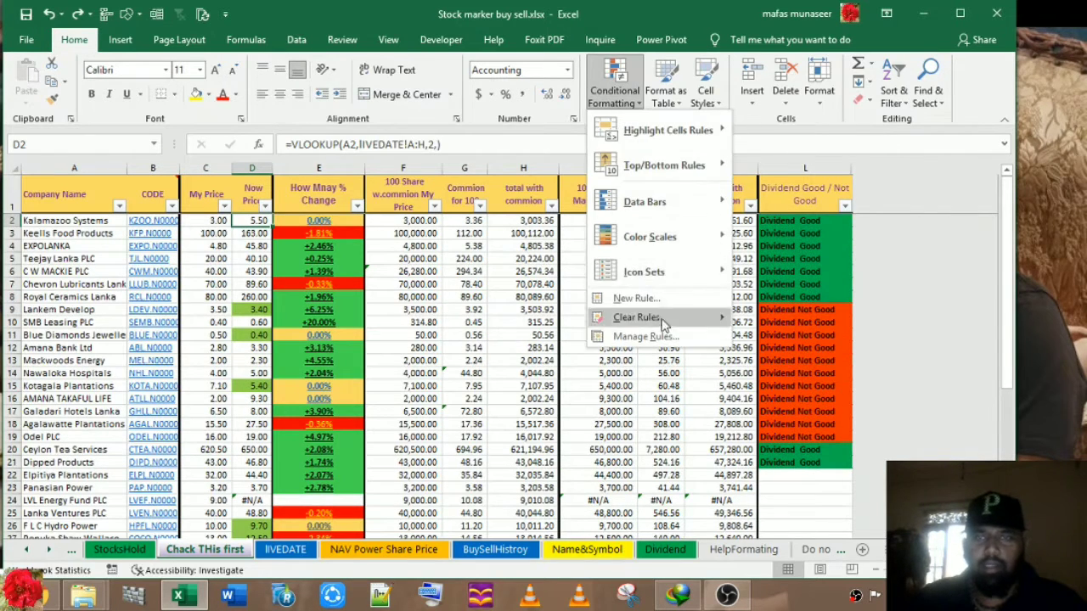
click(665, 331)
click(568, 305)
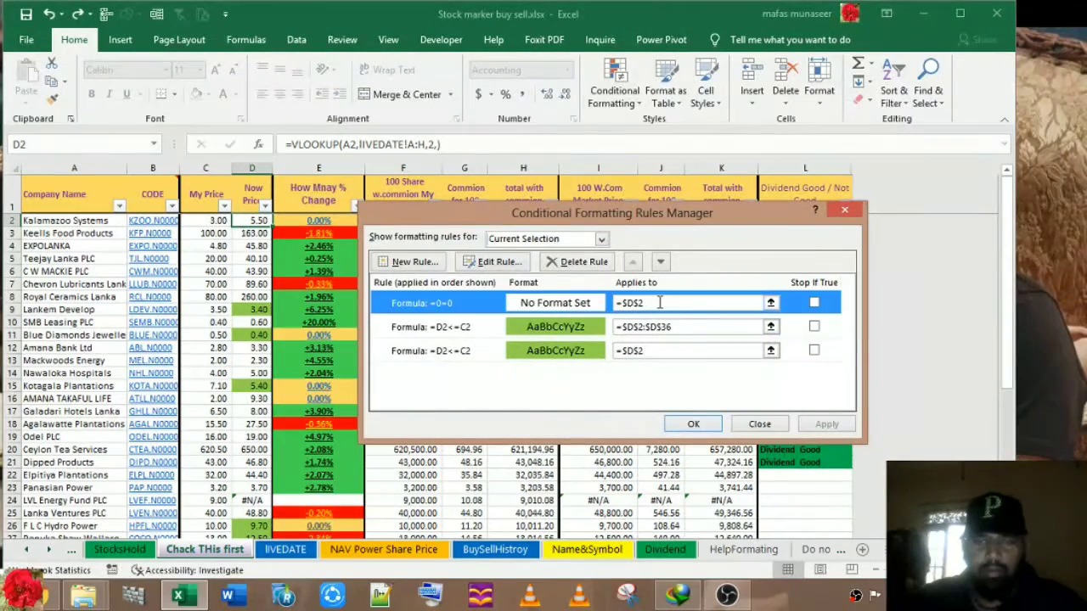
click(660, 303)
click(509, 262)
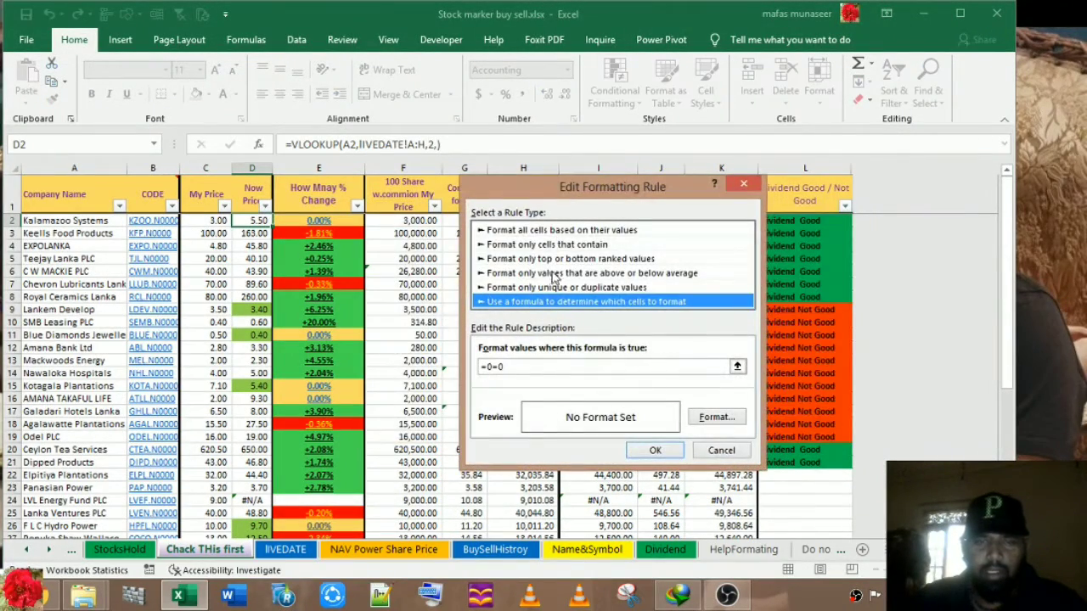
Change D2's rule to format only cells whose cell value is equal to a single space (" ").
click(551, 246)
click(556, 231)
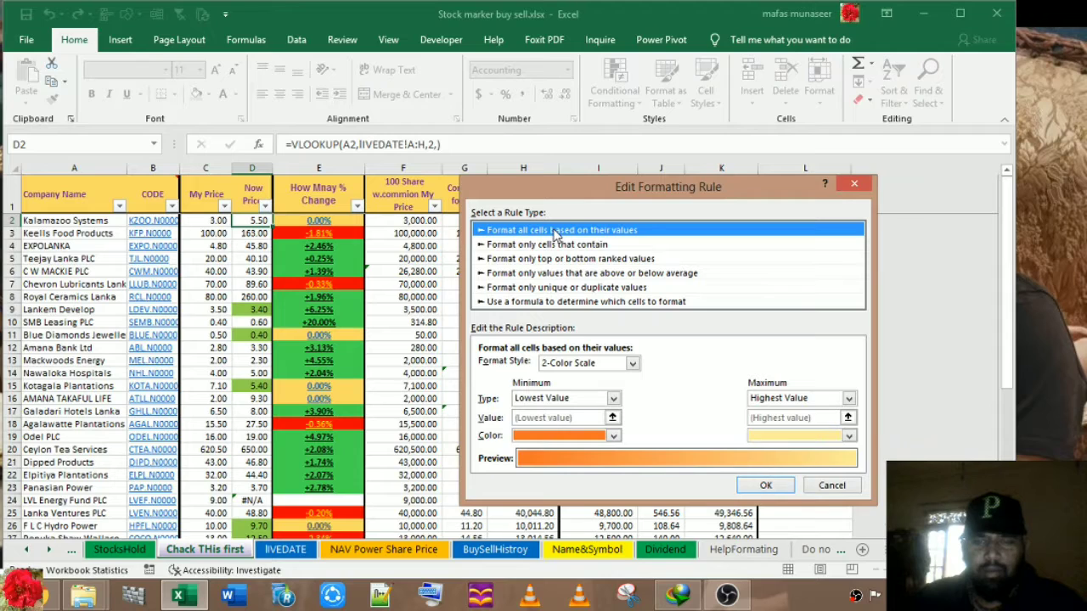
click(556, 245)
click(606, 367)
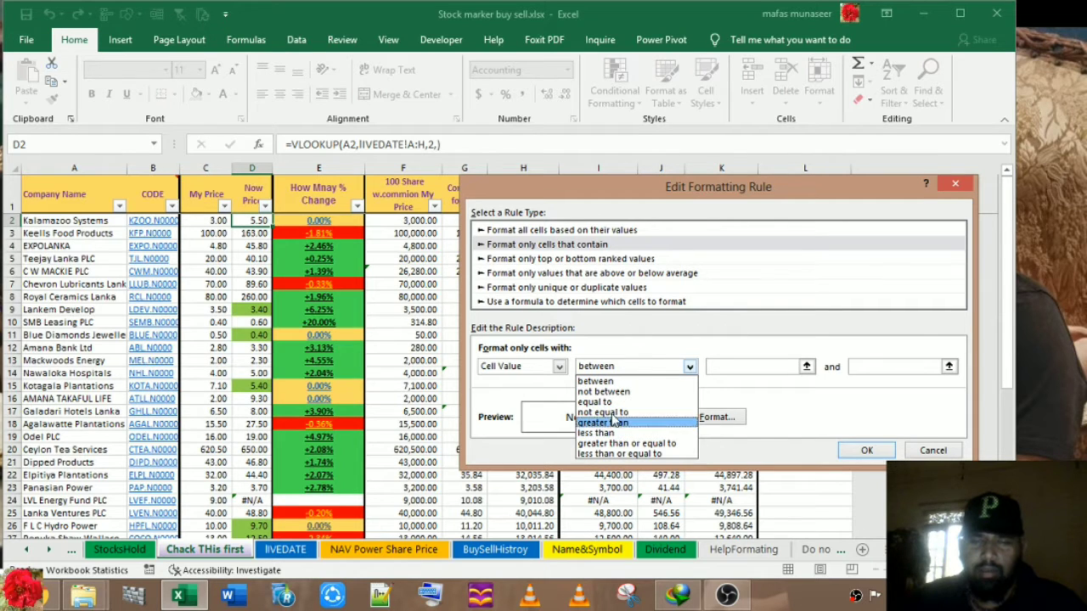
click(605, 402)
click(737, 367)
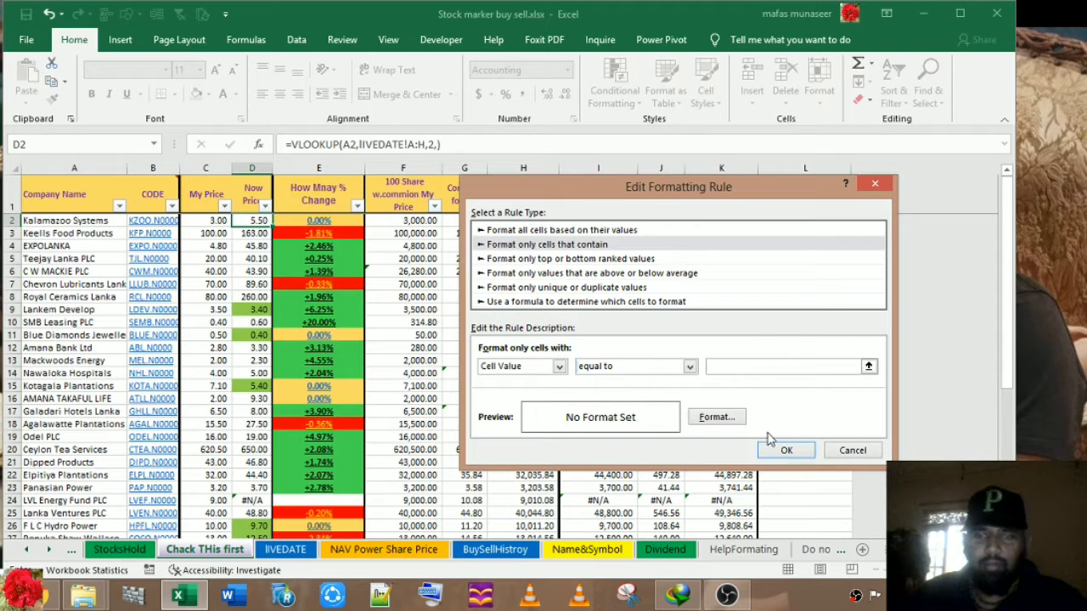
Set the D2 rule's fill to No Color and apply the updated rules.
click(716, 417)
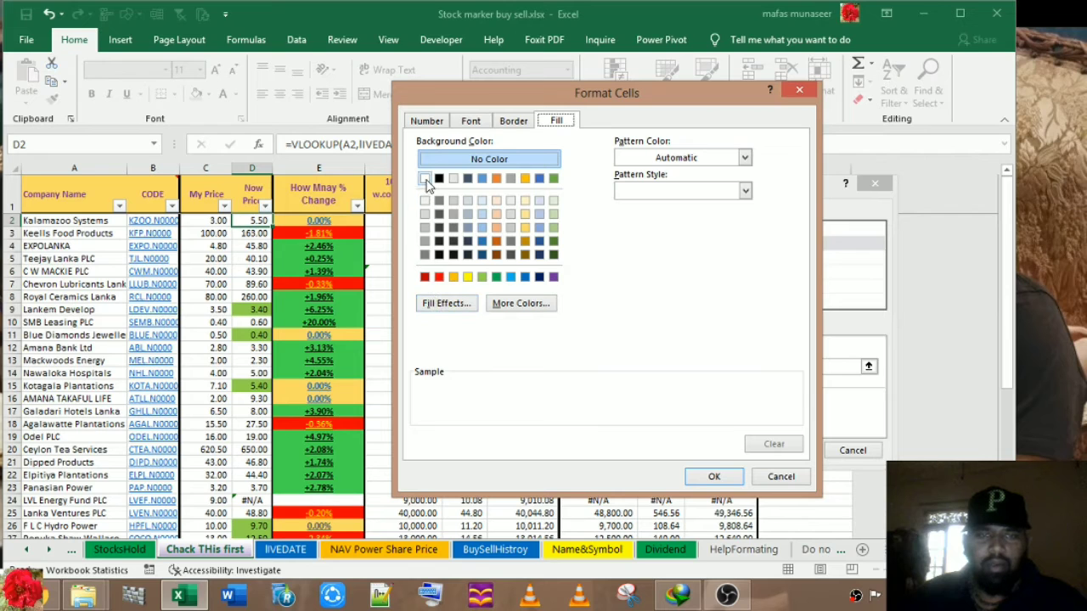
click(476, 166)
click(711, 476)
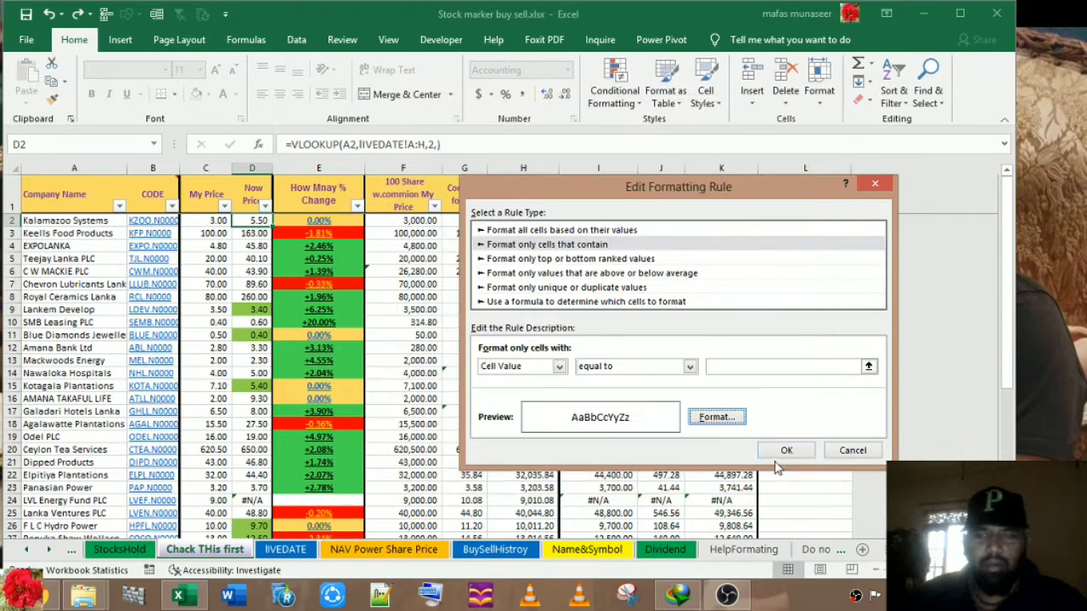
click(786, 451)
click(826, 423)
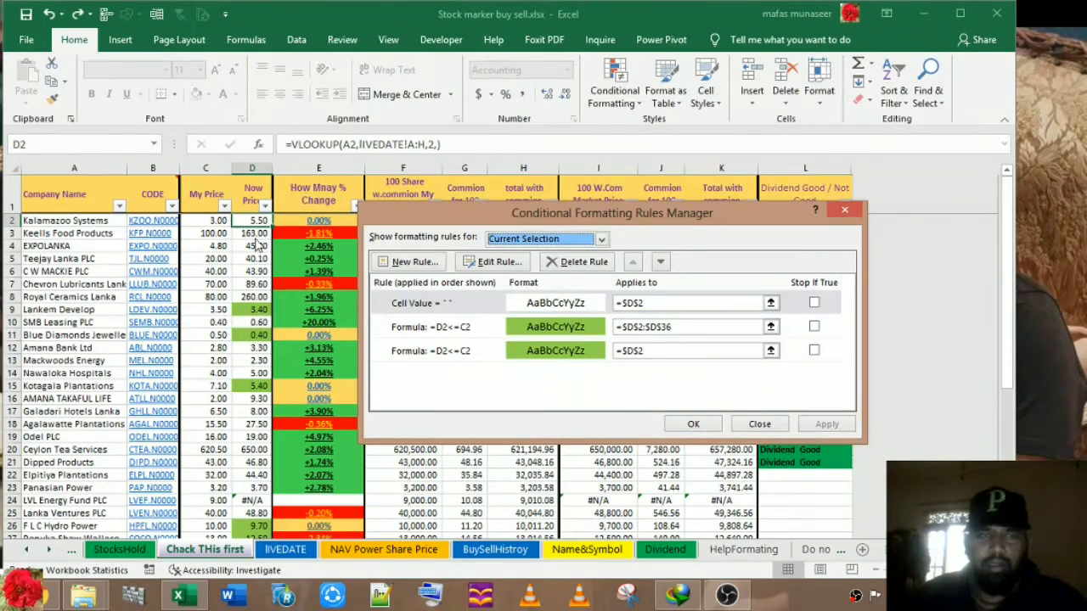
click(690, 422)
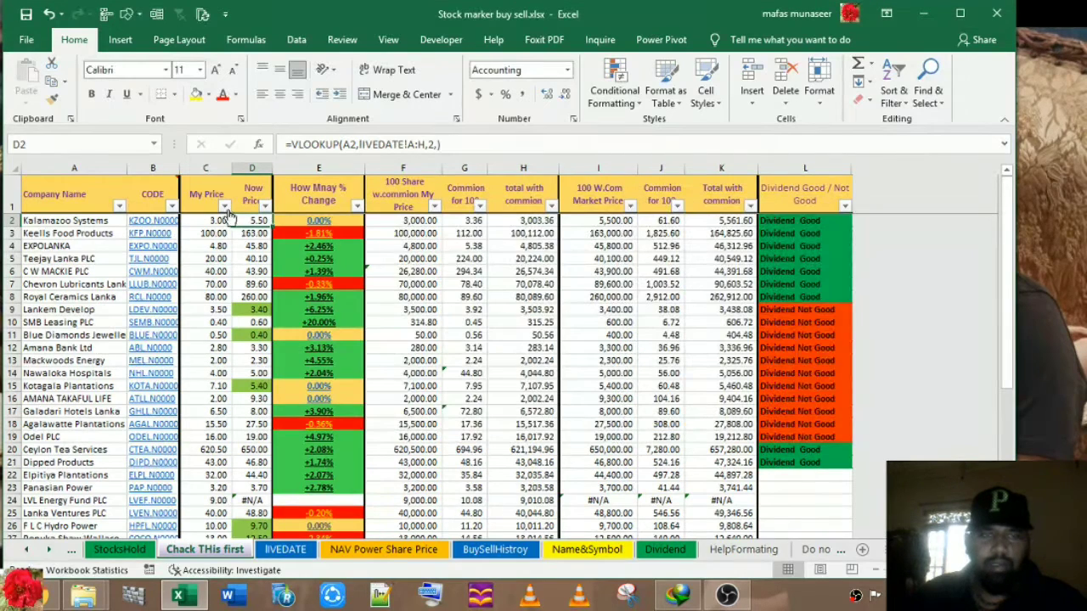
Copy D2's formatting onto the blank Now Price cell D31 with Format Painter.
click(51, 100)
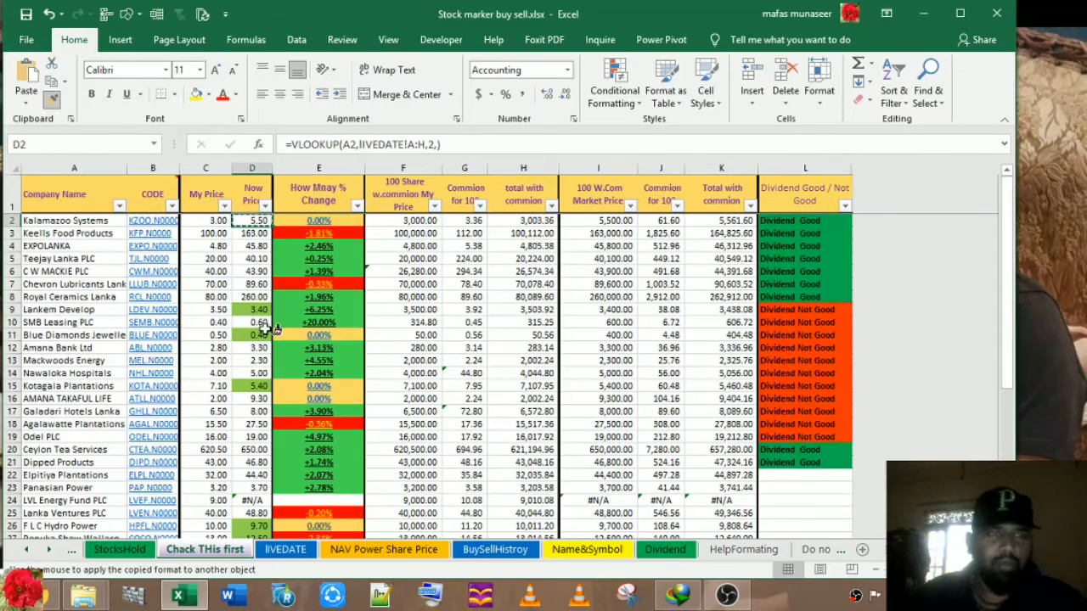
scroll(255, 340, down, 6)
click(250, 362)
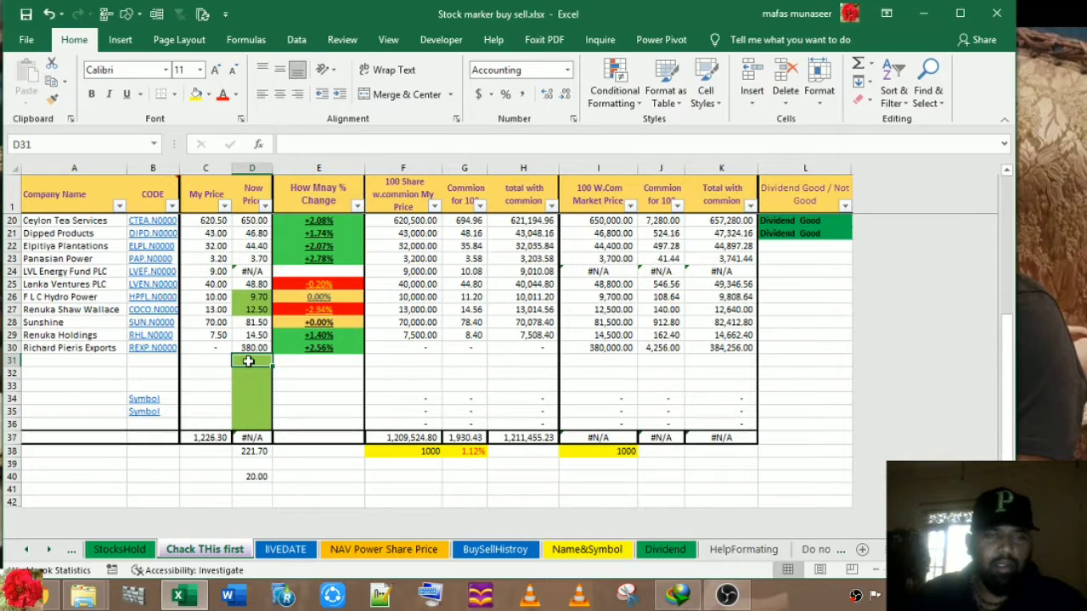
Review D31's cell-value rule, checking its comparison value and applied range, and reapply the rules.
click(617, 94)
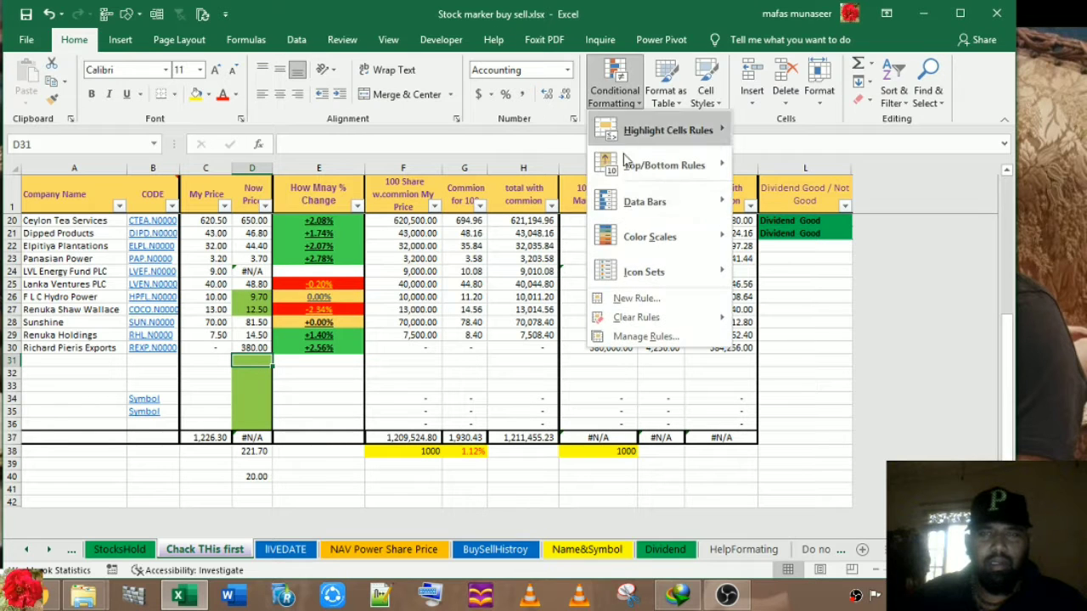
click(646, 337)
click(554, 305)
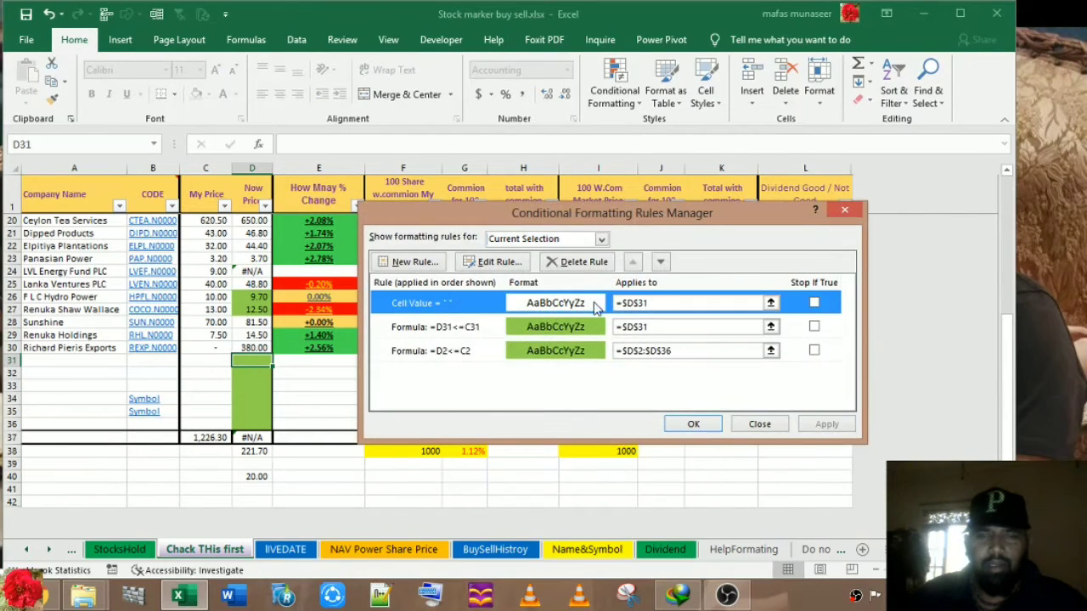
click(474, 264)
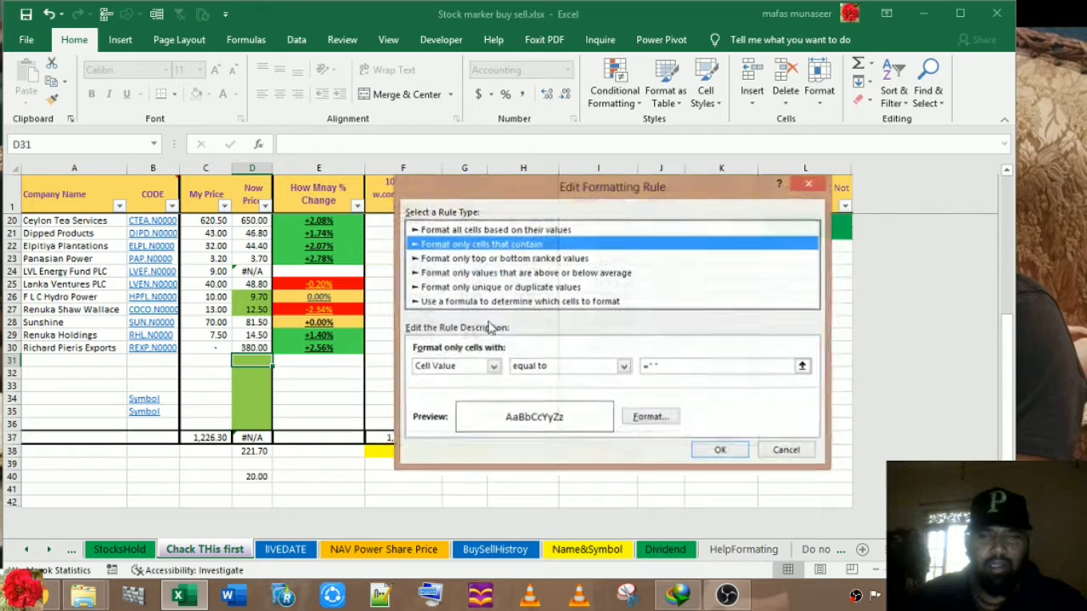
click(659, 366)
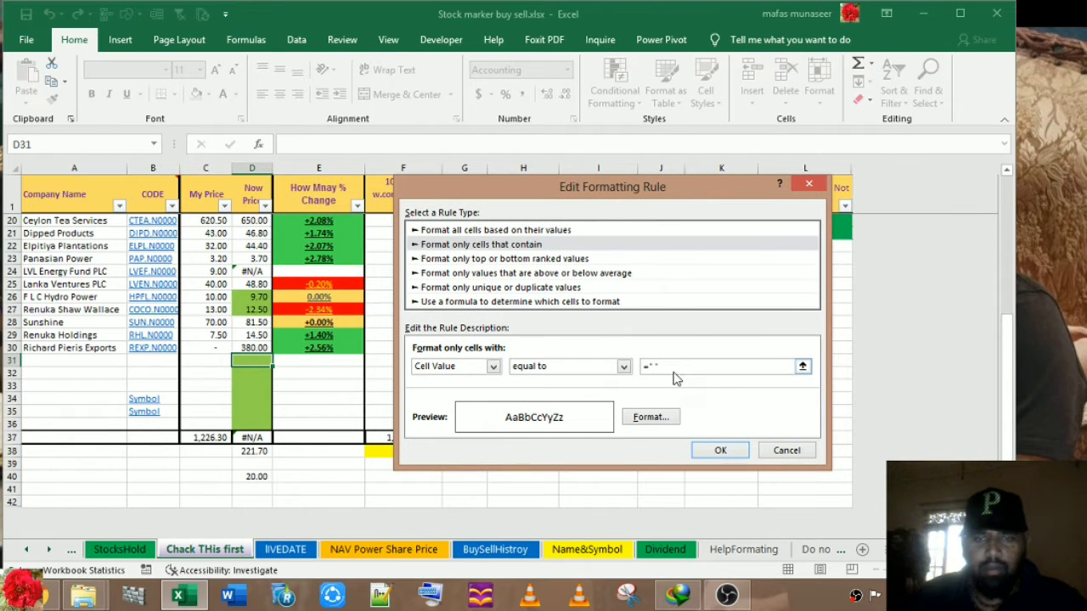
click(720, 450)
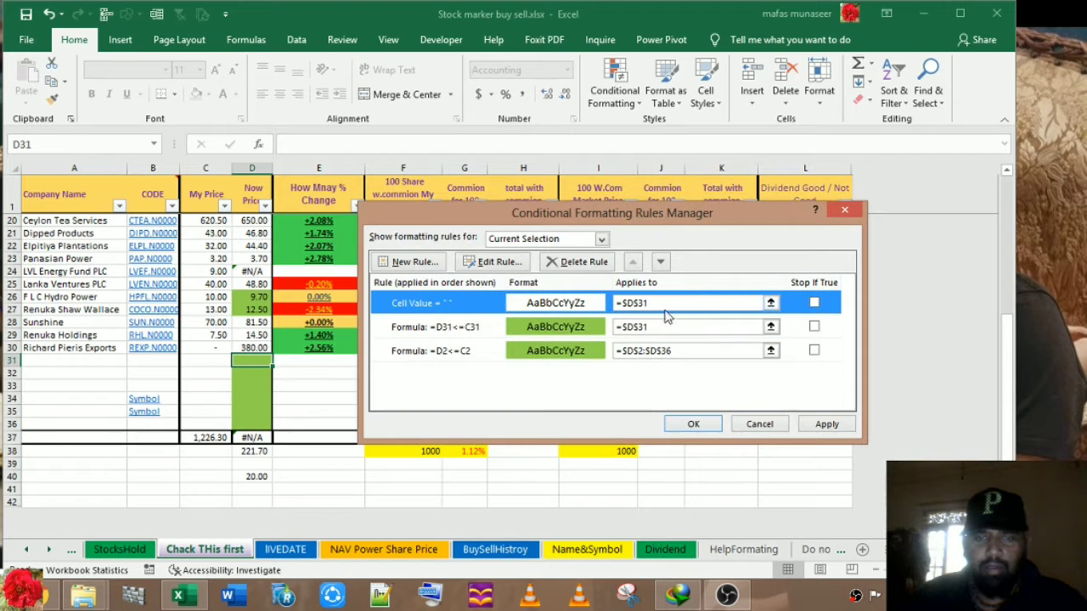
click(666, 303)
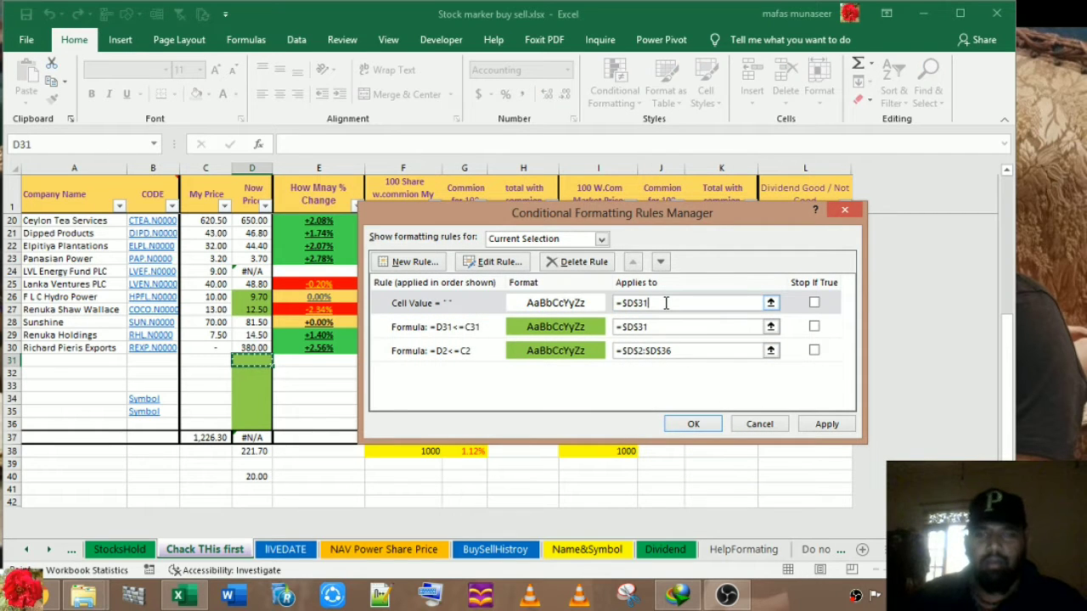
click(820, 429)
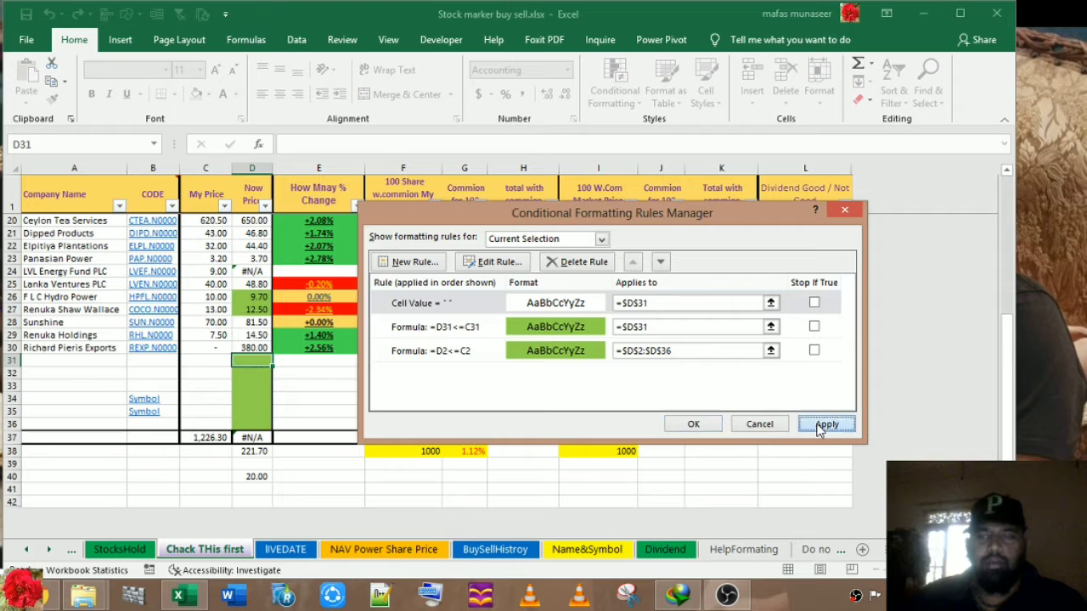
click(524, 303)
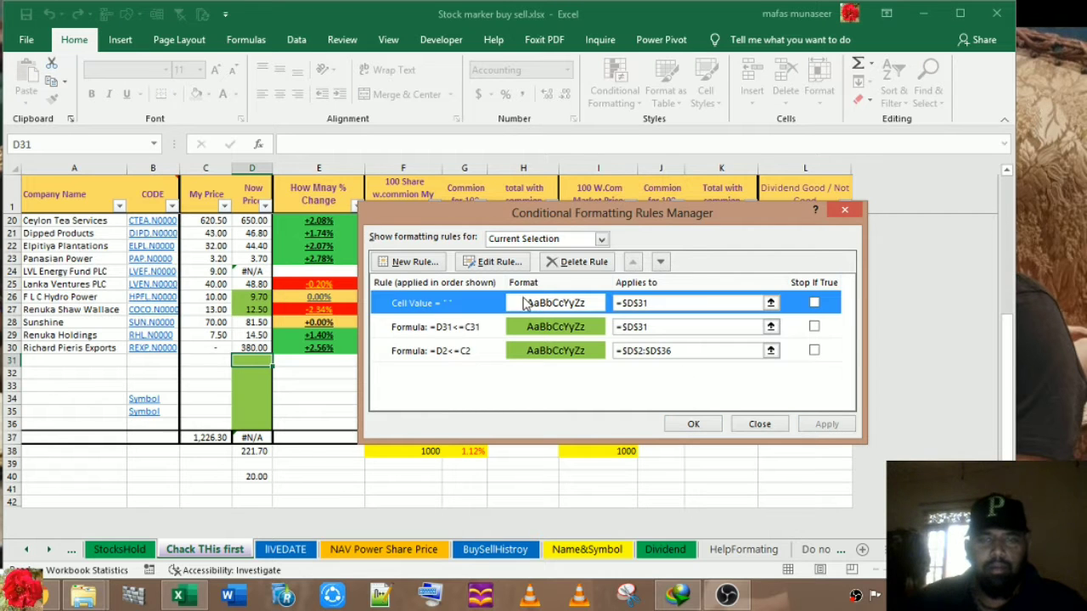
click(497, 262)
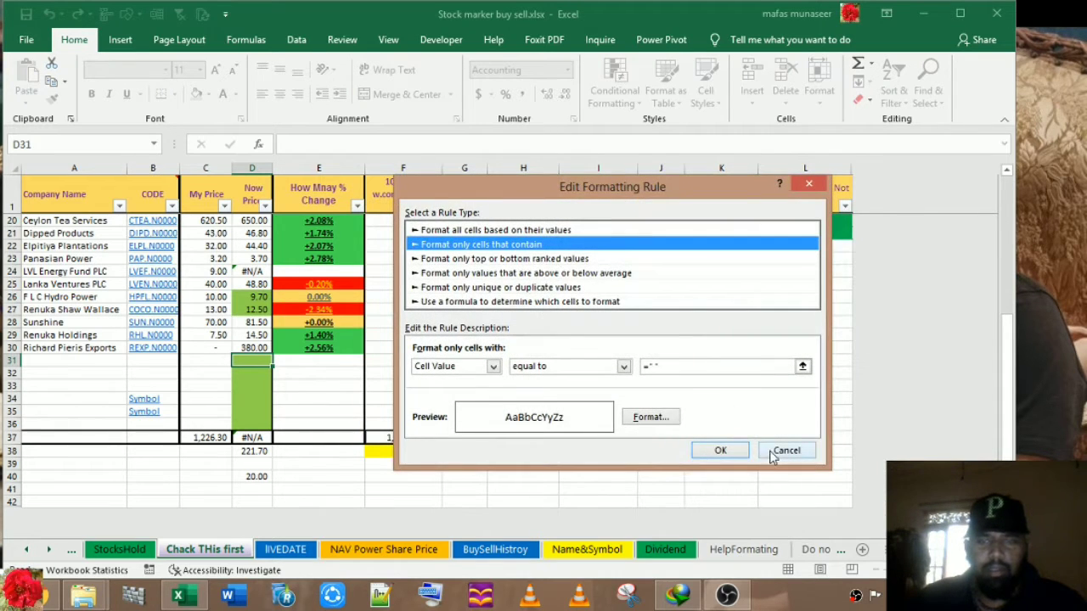
click(651, 419)
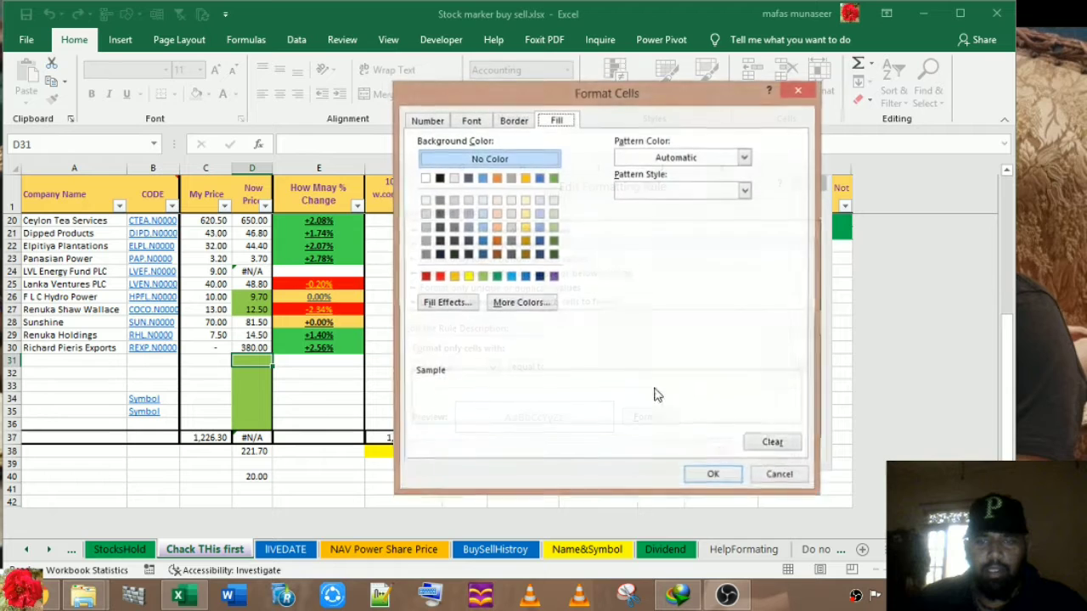
click(510, 279)
click(714, 476)
click(782, 451)
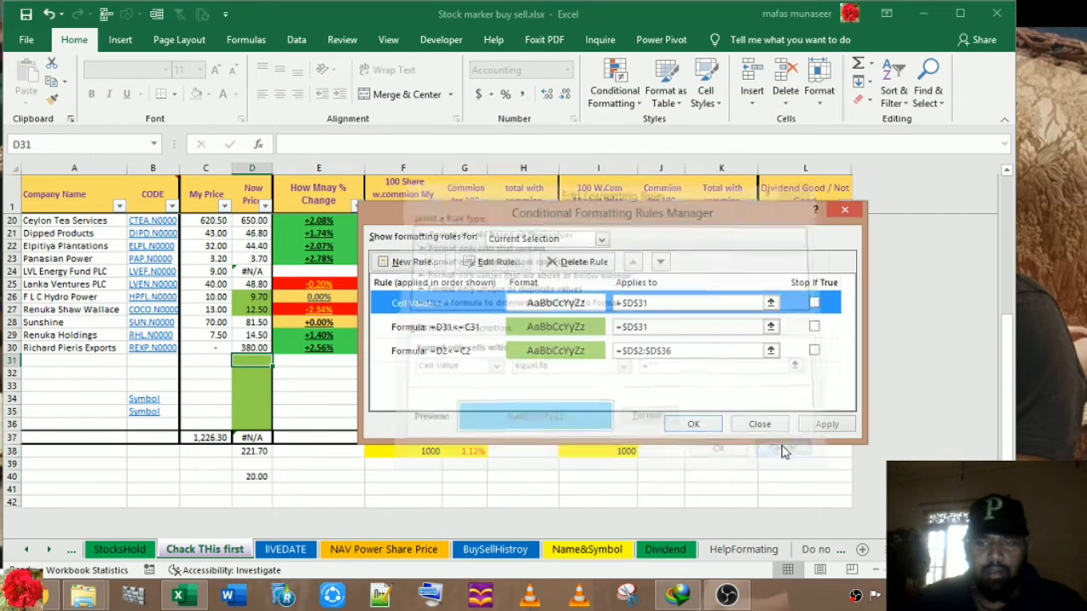
Set the fill of D31's cell-value rule to the standard light blue and apply it.
click(492, 261)
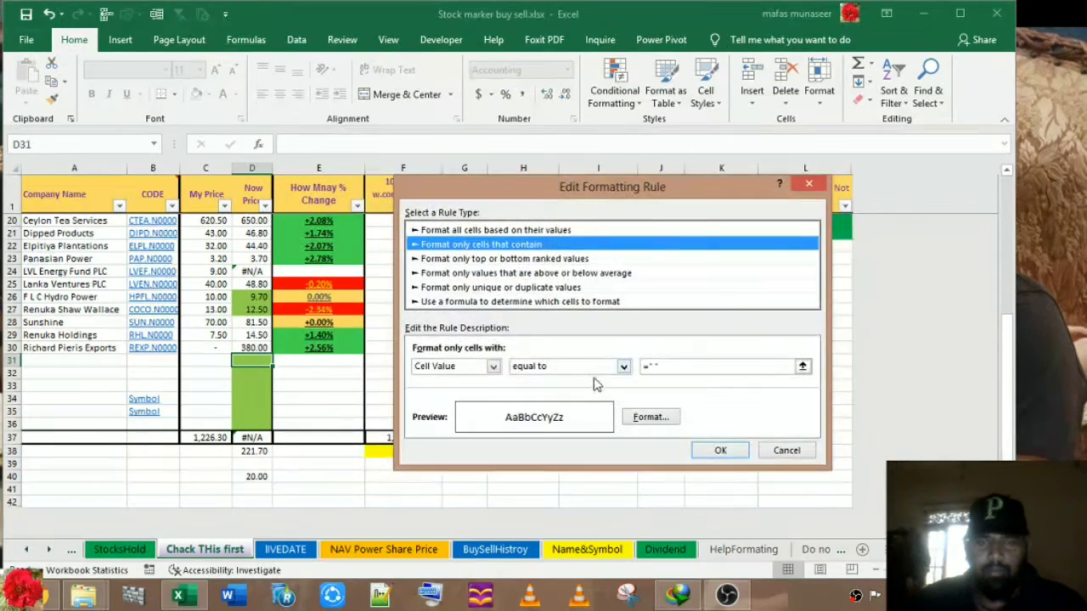
click(650, 420)
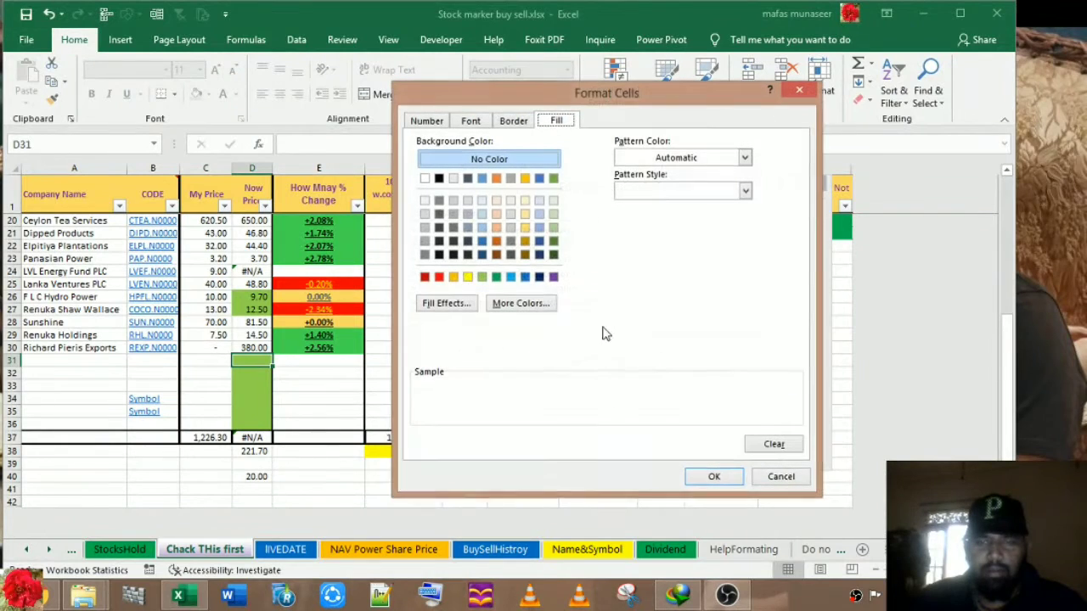
click(510, 277)
click(714, 476)
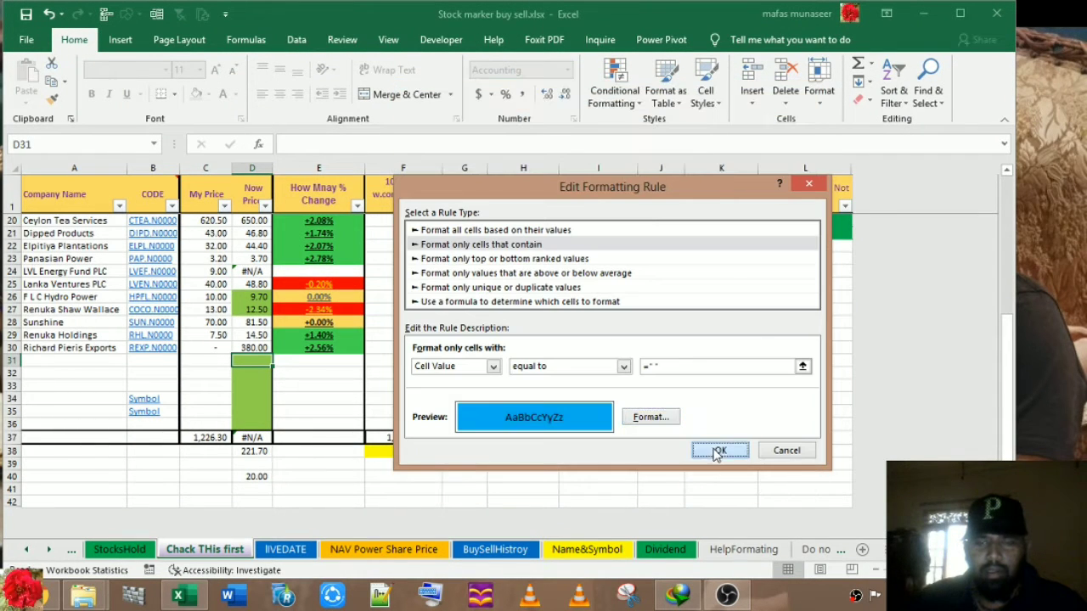
click(720, 450)
click(824, 424)
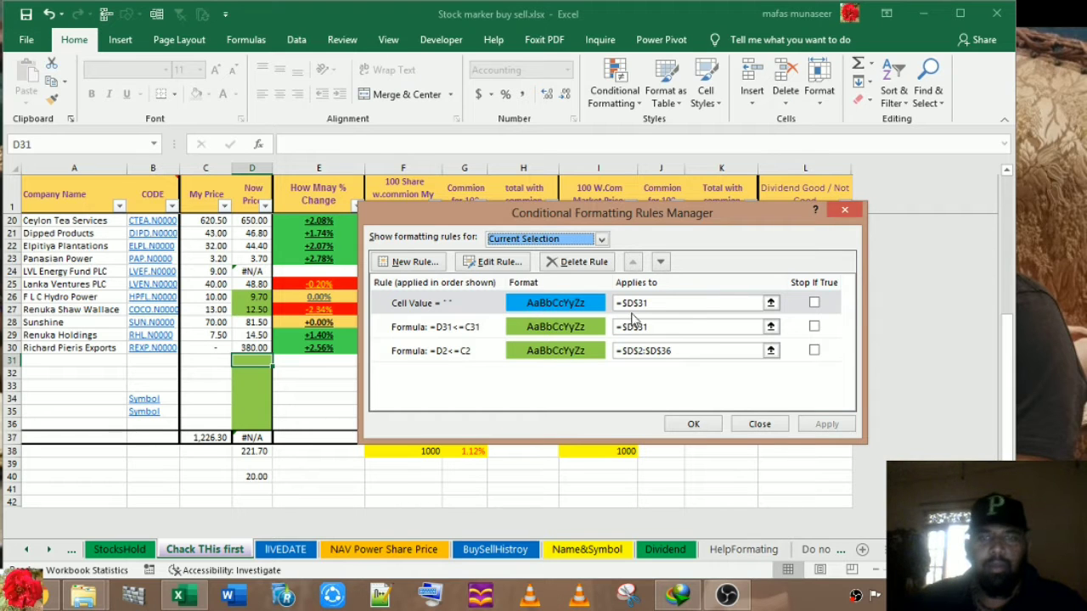
Change D31's blue rule to format only cells with Blanks, and apply it.
click(490, 261)
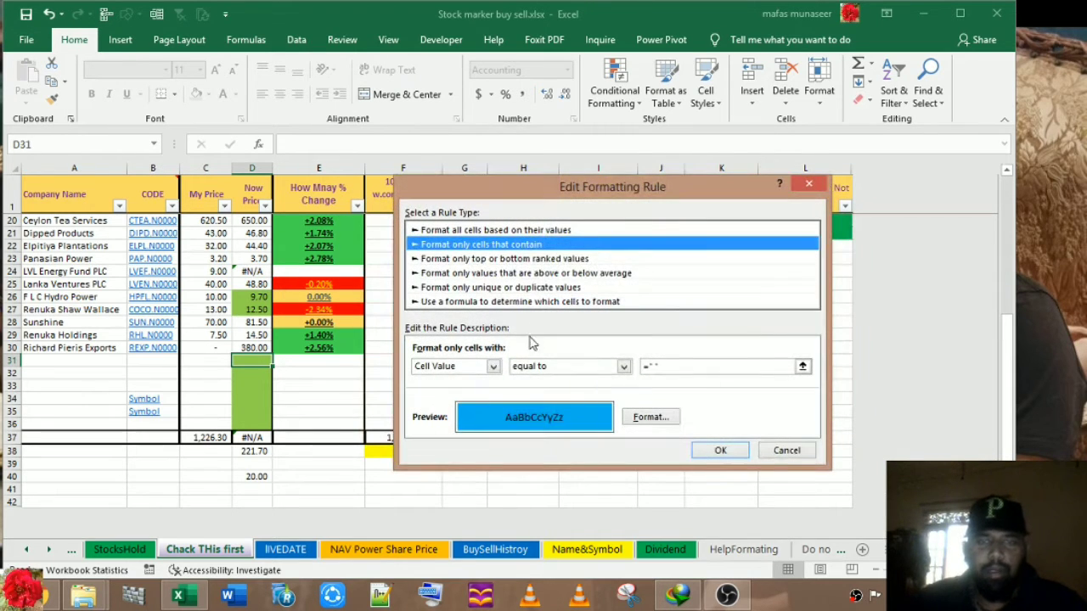
click(653, 367)
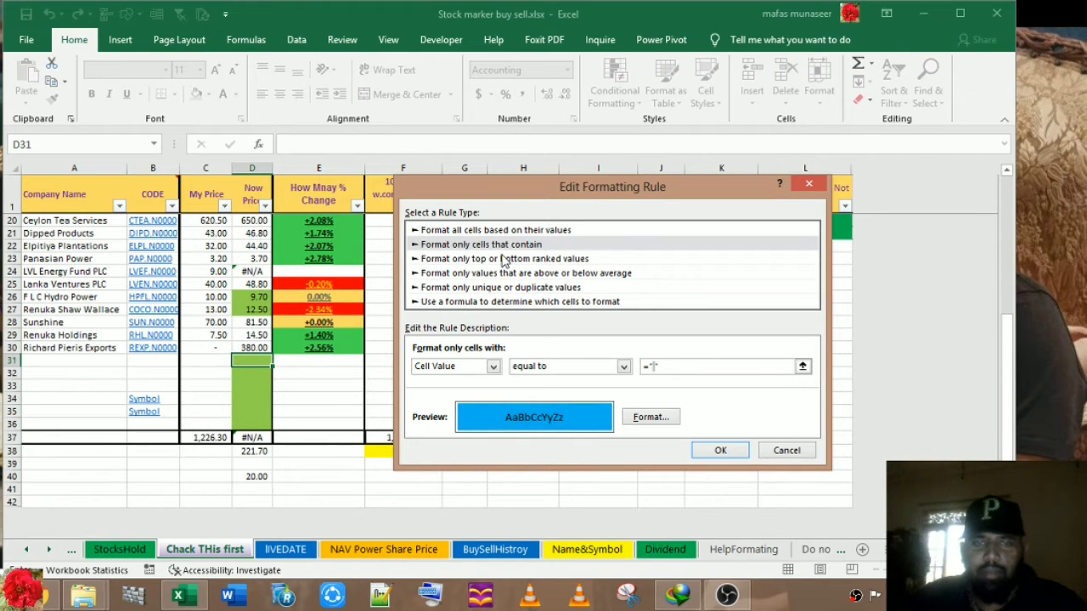
click(492, 366)
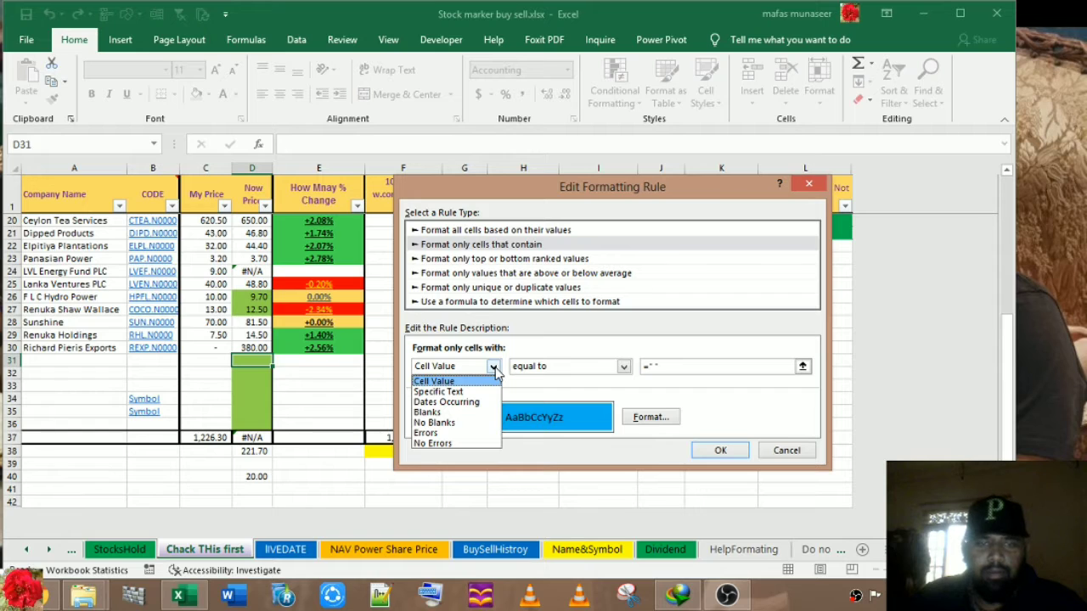
click(442, 413)
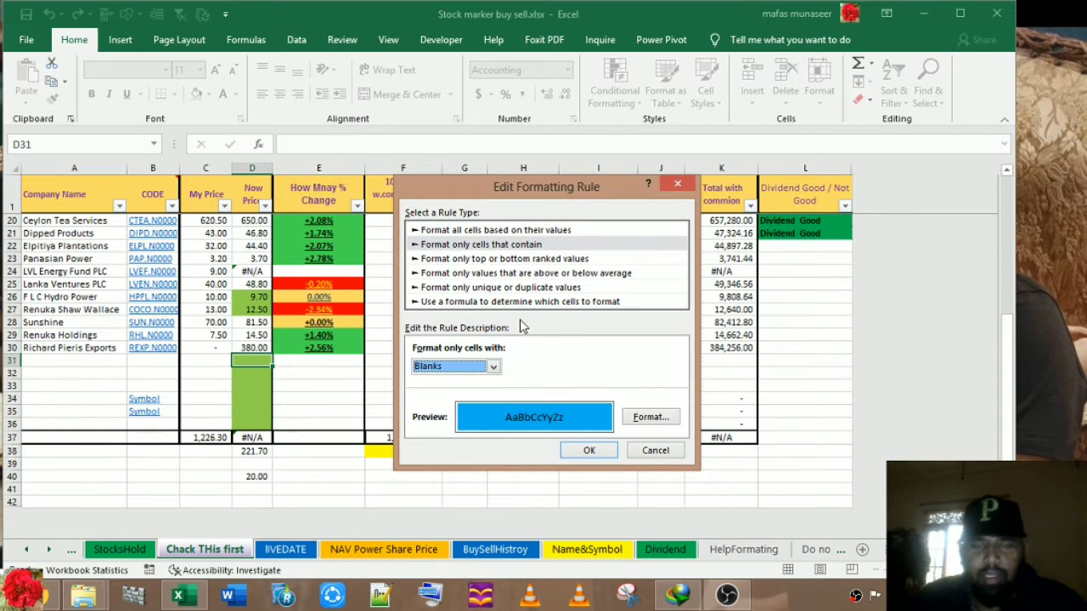
click(595, 451)
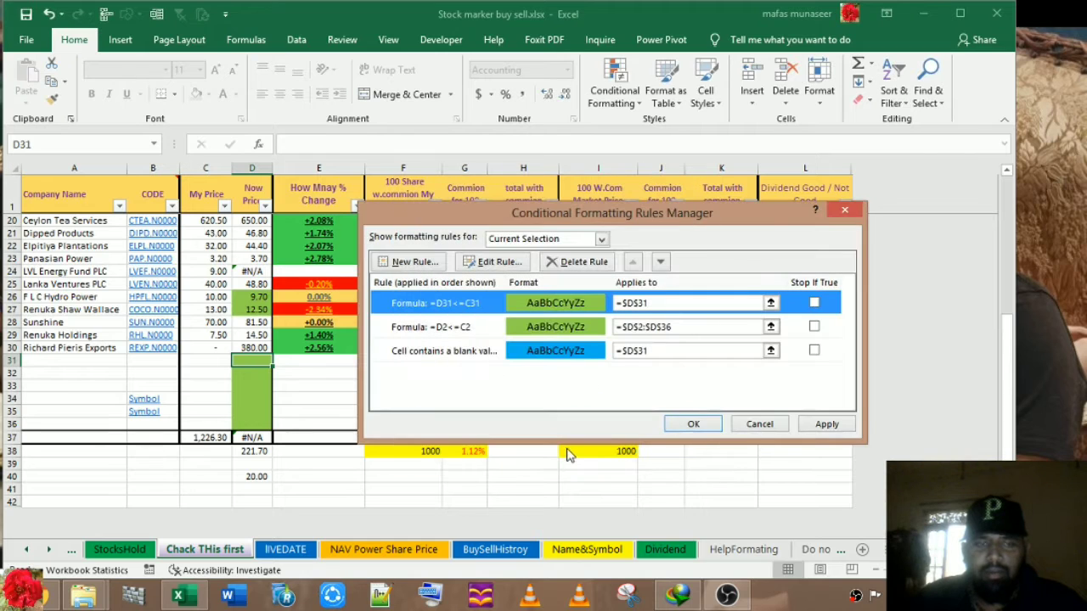
click(826, 429)
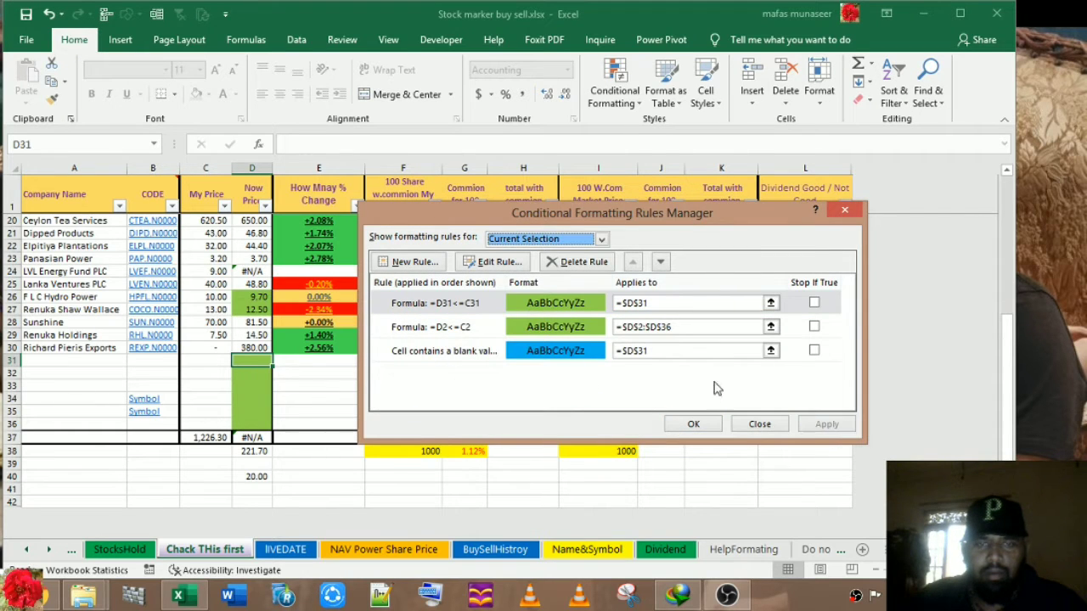
Move D31's blank-cell rule above both green formula rules and apply the new order.
click(668, 304)
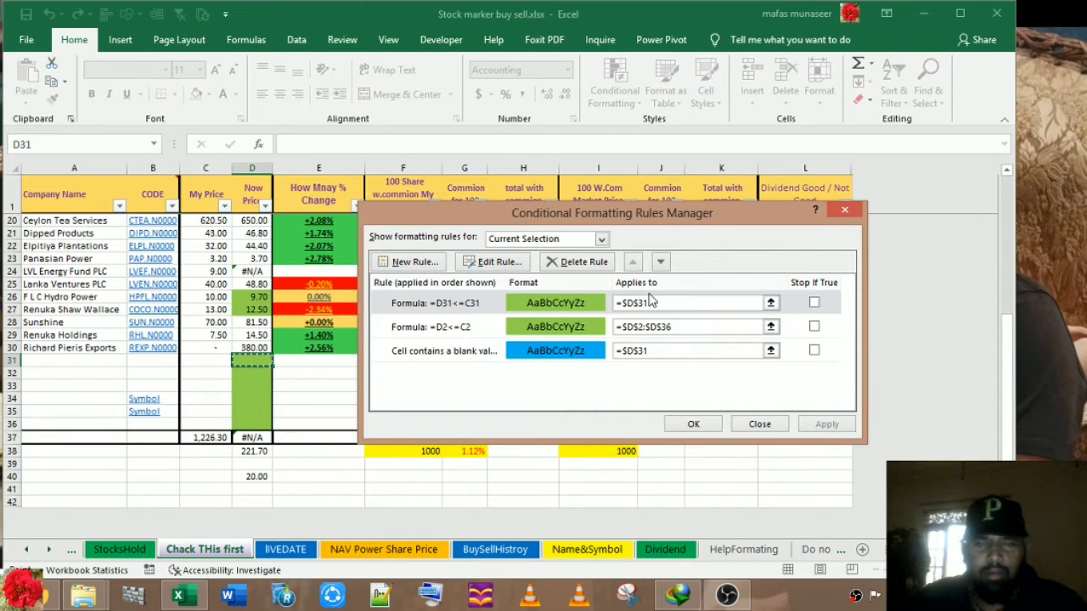
click(665, 350)
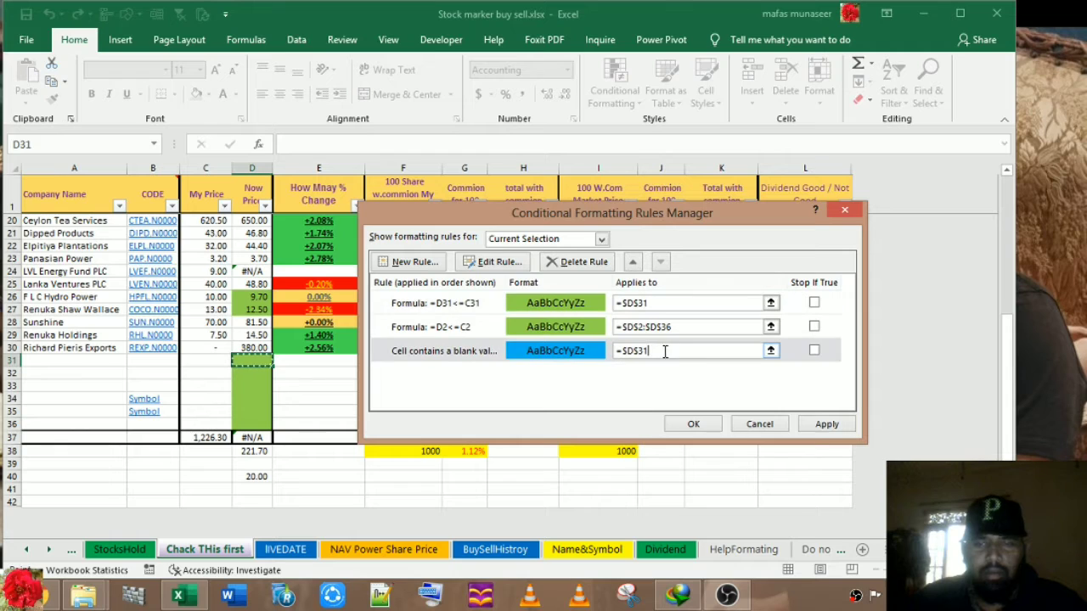
click(825, 425)
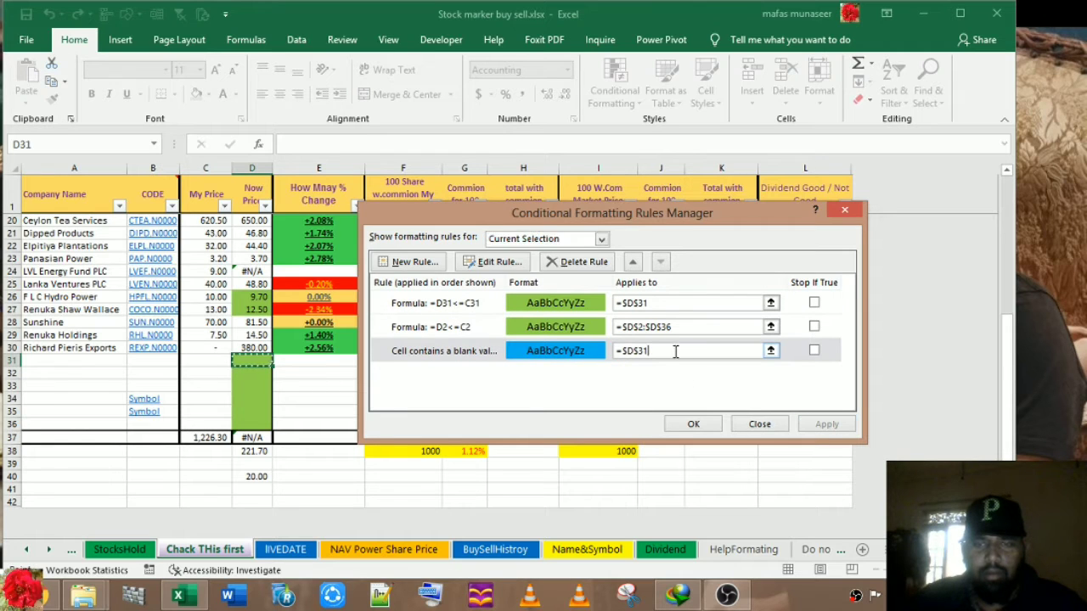
click(633, 262)
click(633, 262)
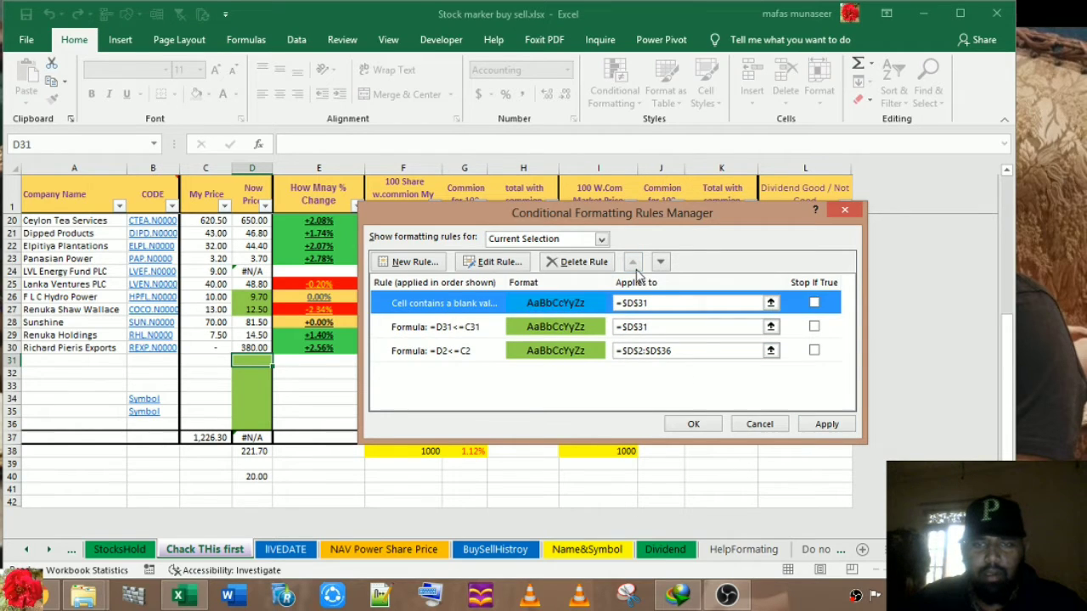
click(813, 433)
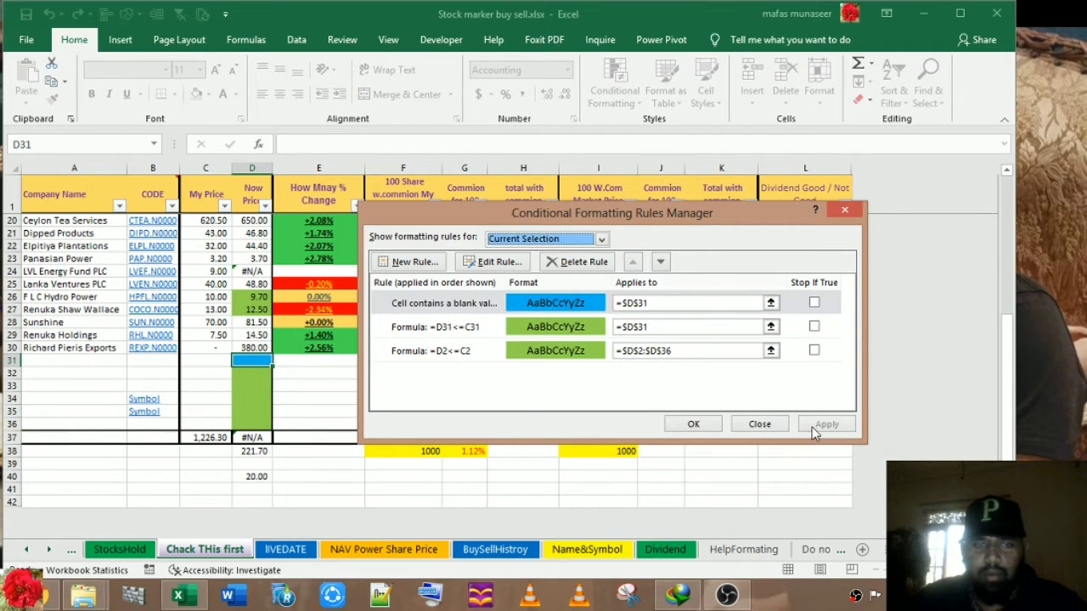
Delete D31's blank-cell rule, apply the change and close the rules manager.
click(652, 303)
drag(652, 303, 594, 308)
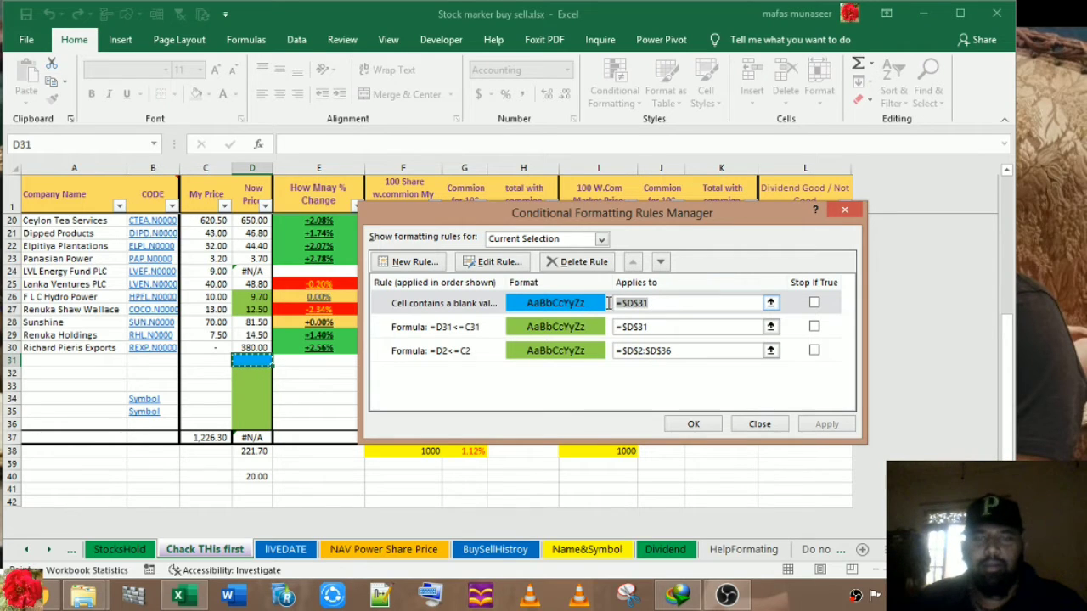
click(576, 268)
click(815, 426)
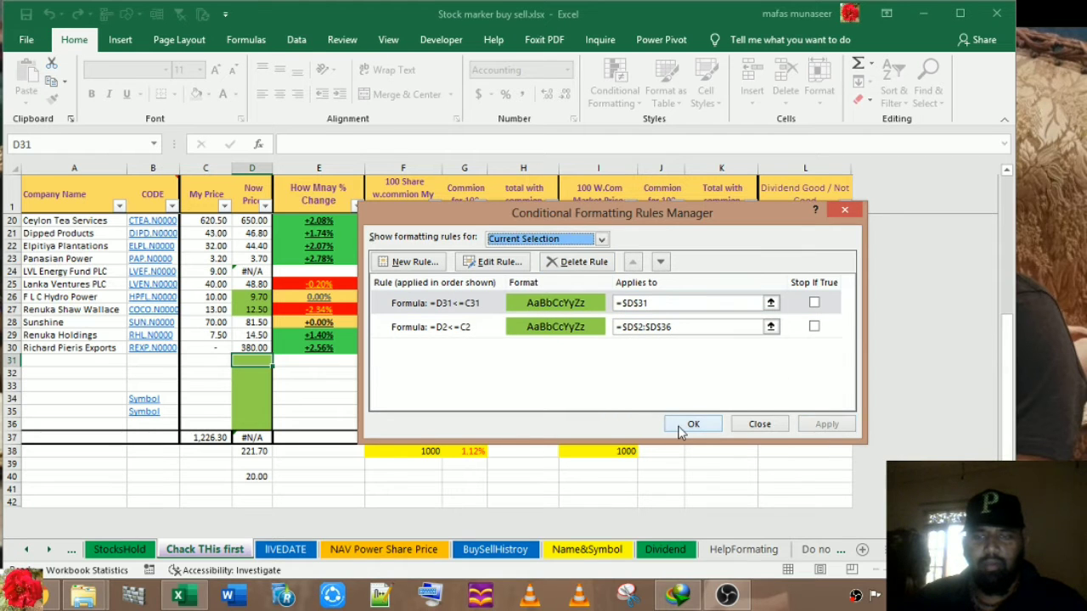
click(692, 425)
Change D2's cell-value rule to format only cells with Blanks.
click(247, 309)
scroll(245, 280, up, 6)
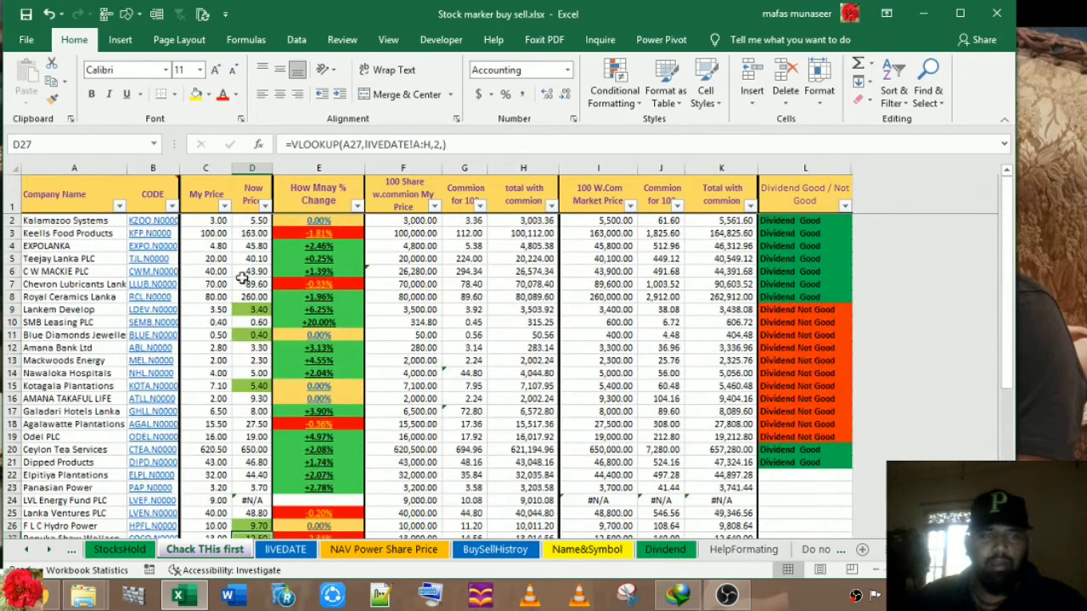
click(253, 223)
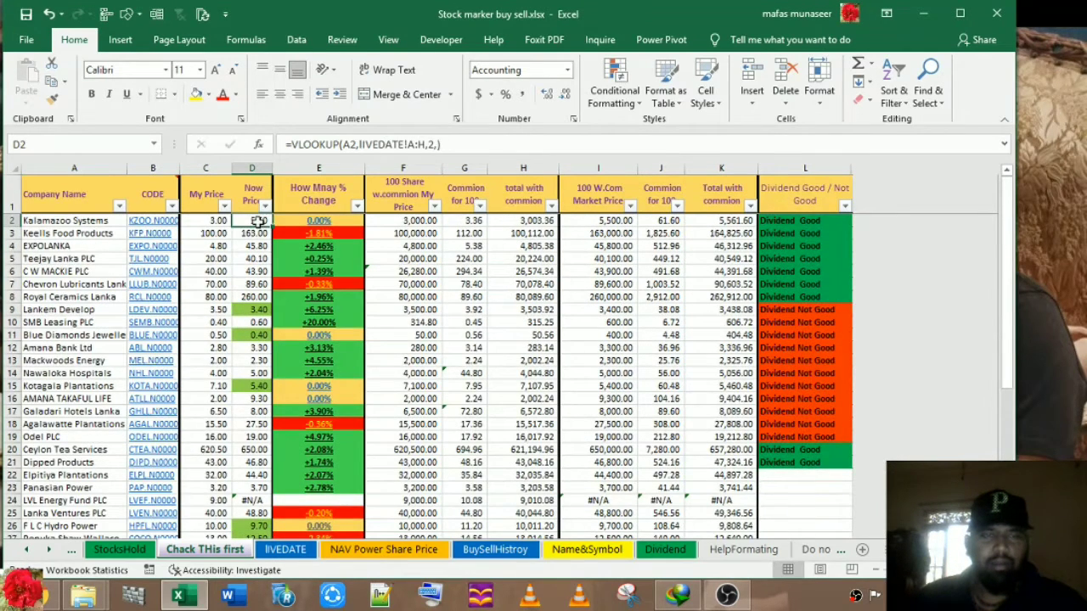
click(615, 95)
click(633, 337)
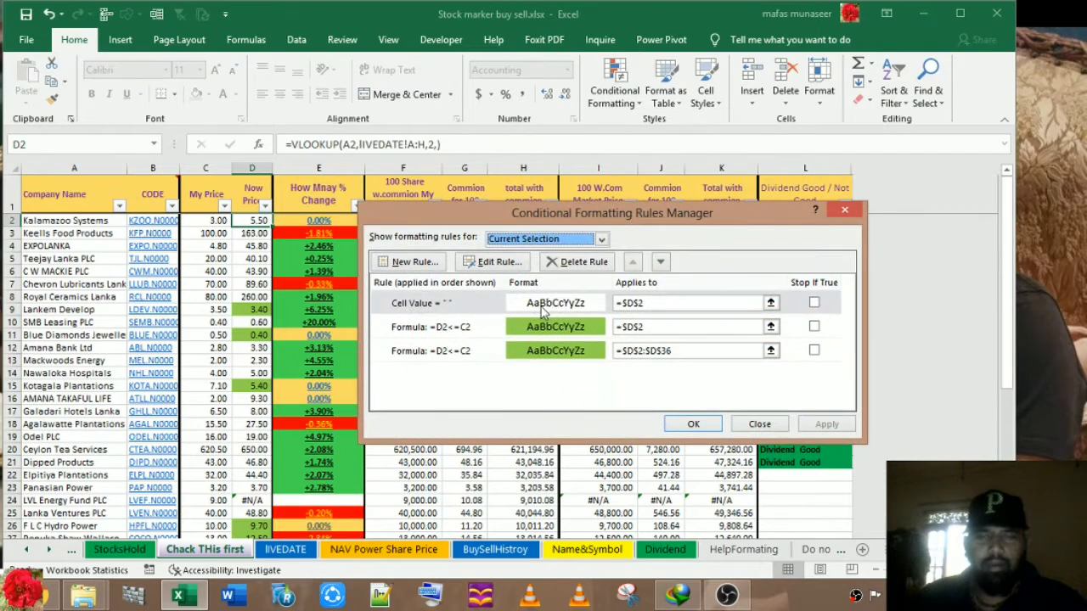
click(543, 308)
click(493, 261)
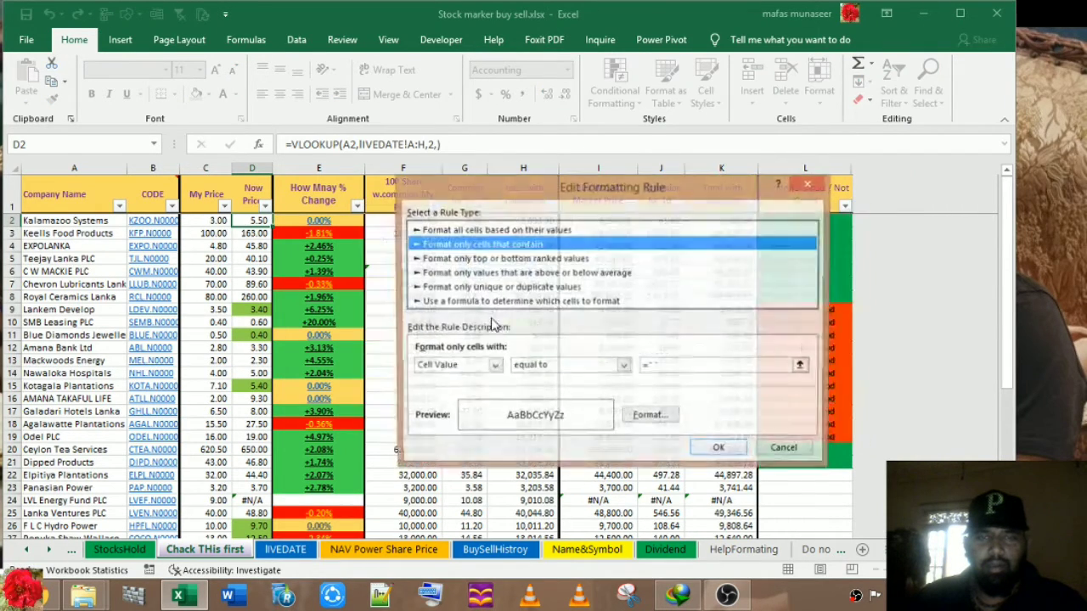
click(491, 365)
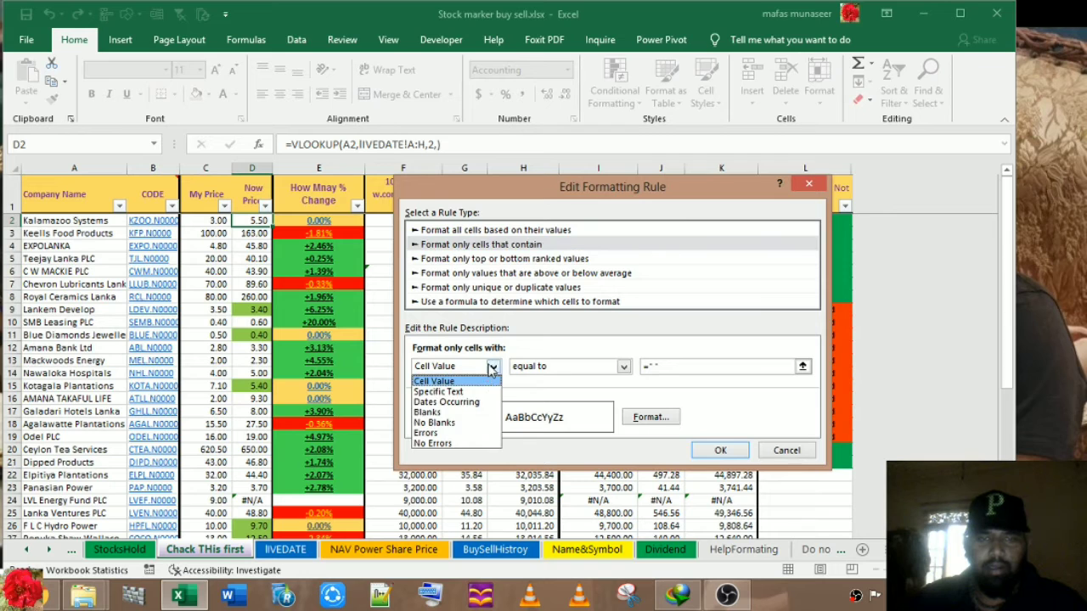
click(450, 418)
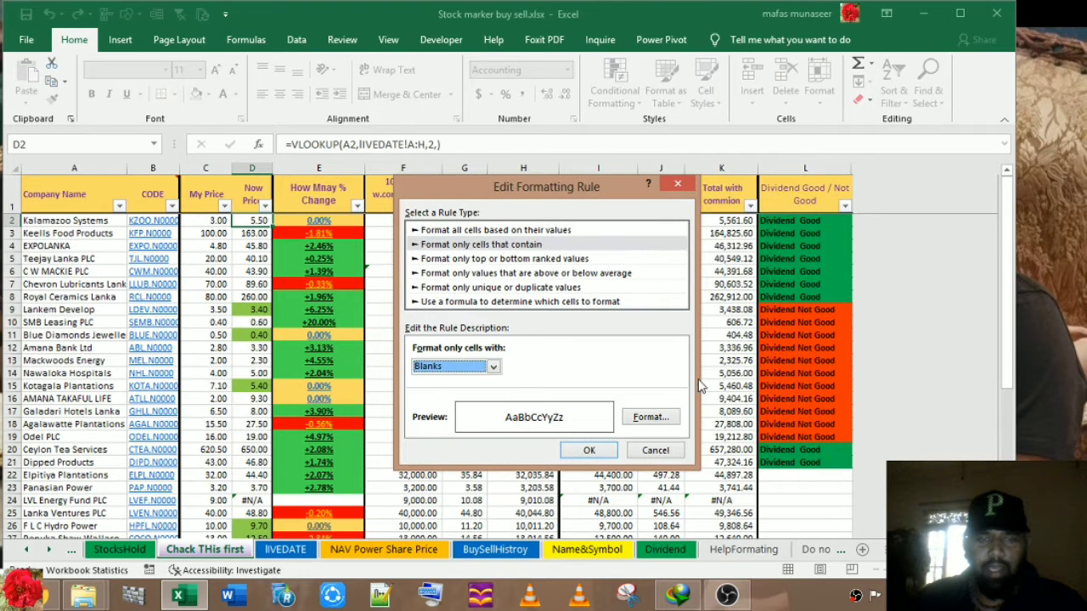
click(599, 447)
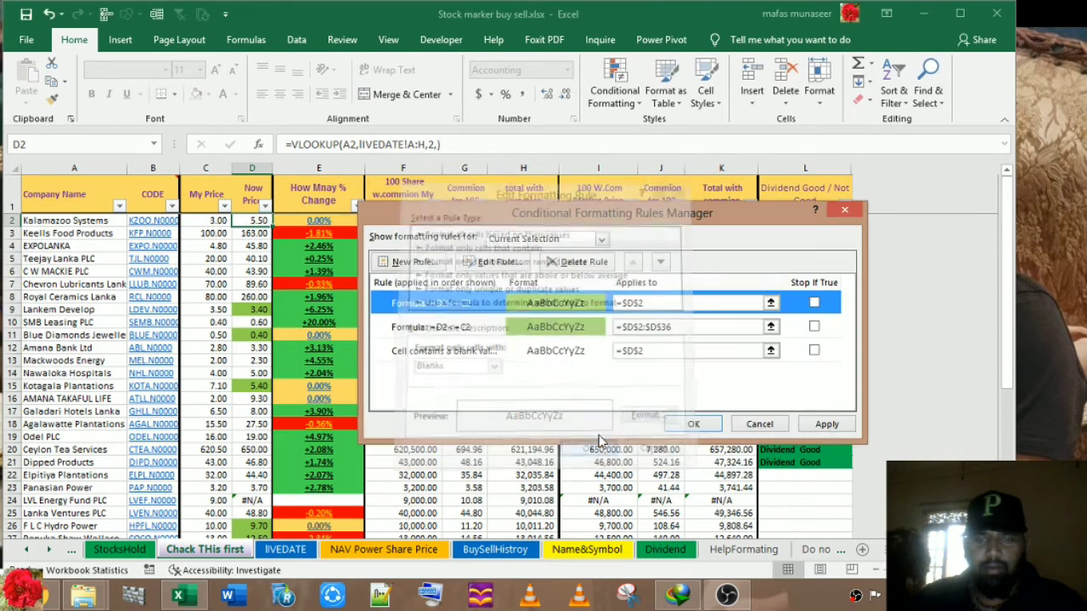
Move D2's blank-cell rule above both green formula rules, apply the new order and close the rules manager.
click(706, 353)
click(632, 263)
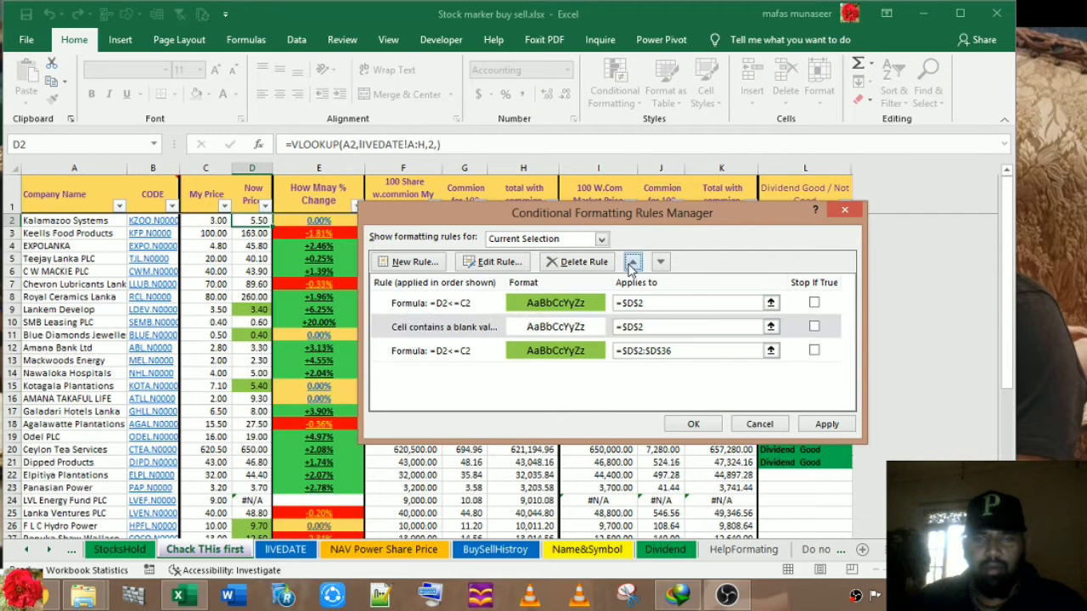
click(631, 263)
click(825, 424)
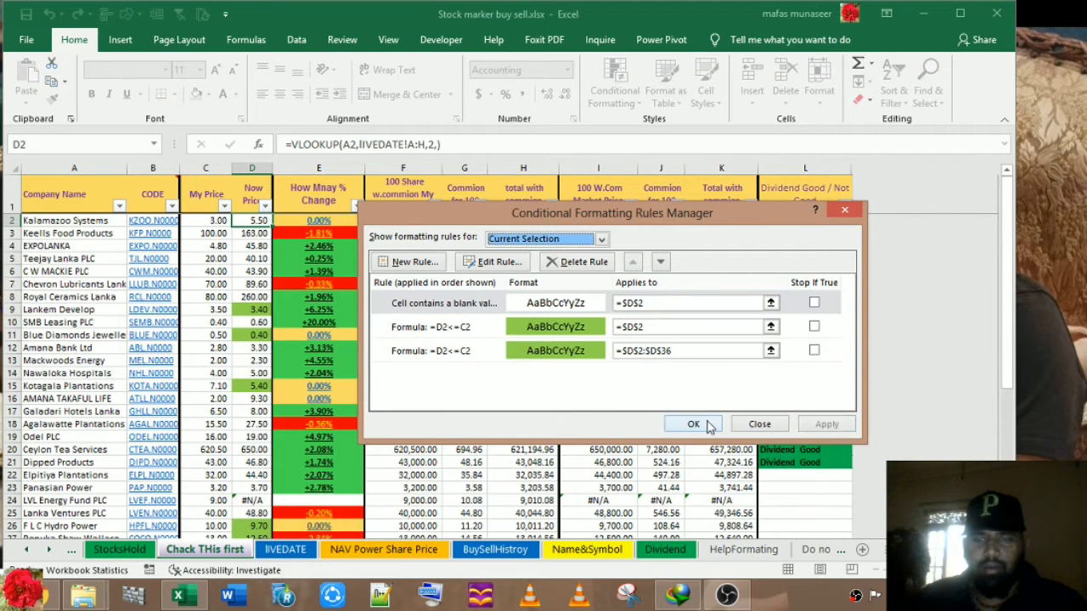
click(694, 424)
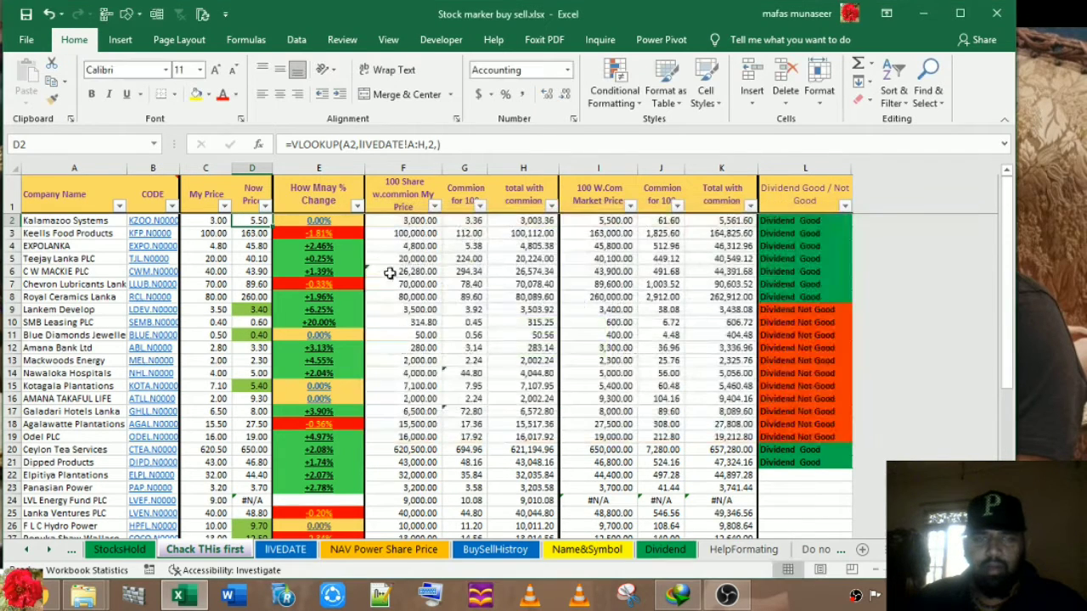
Copy D2's formatting to the remaining Now Price cells D3:D36 with Format Painter.
click(51, 99)
mouse_move(248, 232)
mouse_down()
mouse_move(231, 524)
mouse_move(242, 554)
mouse_move(254, 422)
mouse_up()
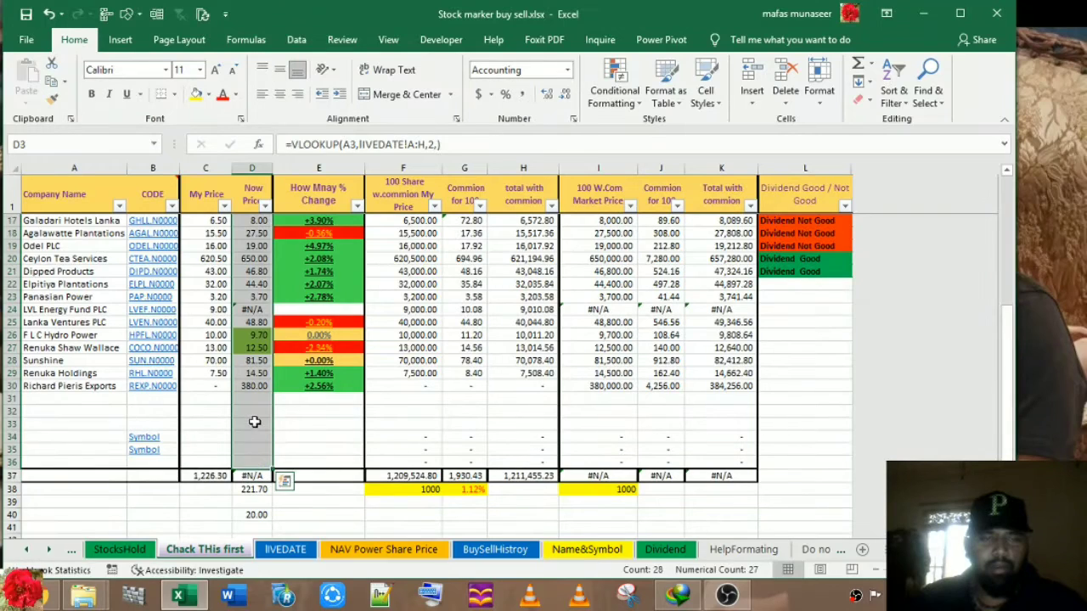
click(248, 409)
Test the rules in row 31 with a My Price of 1 and Now Price values of 1 and then 2.
click(218, 396)
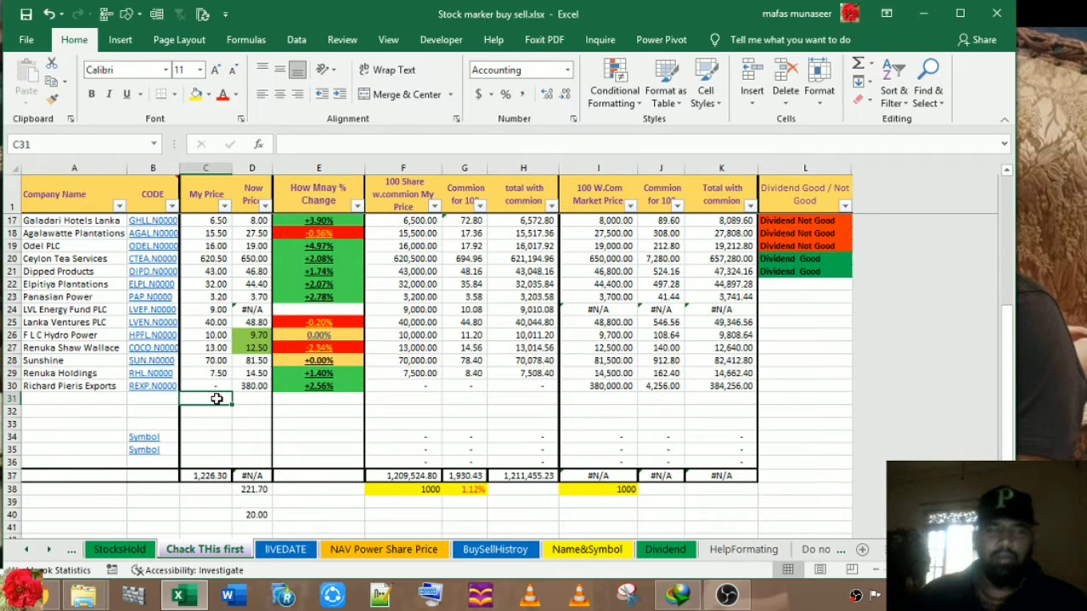
text(1)
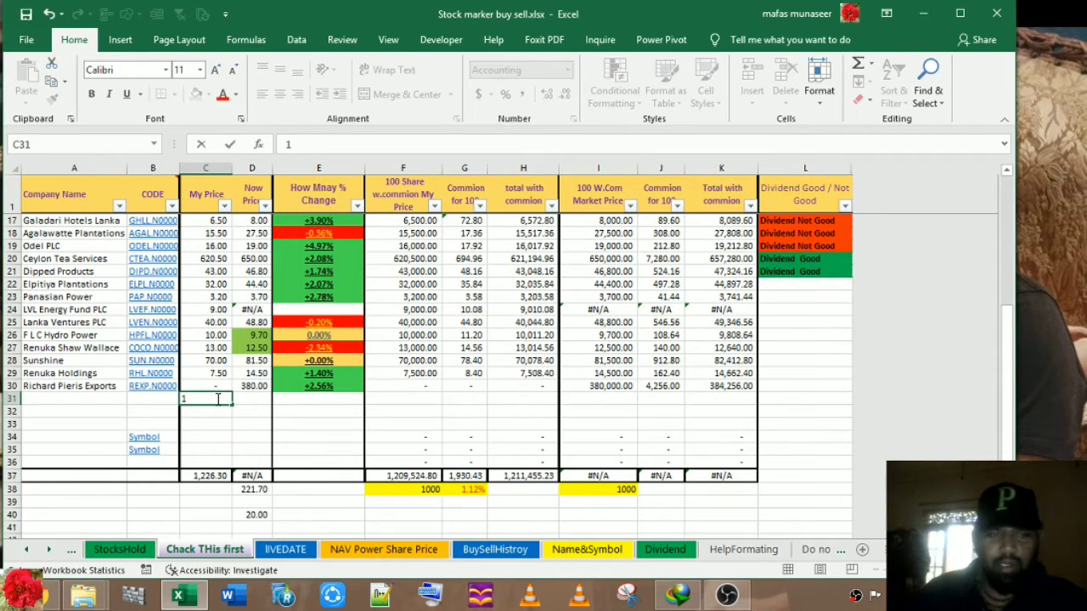
key(Tab)
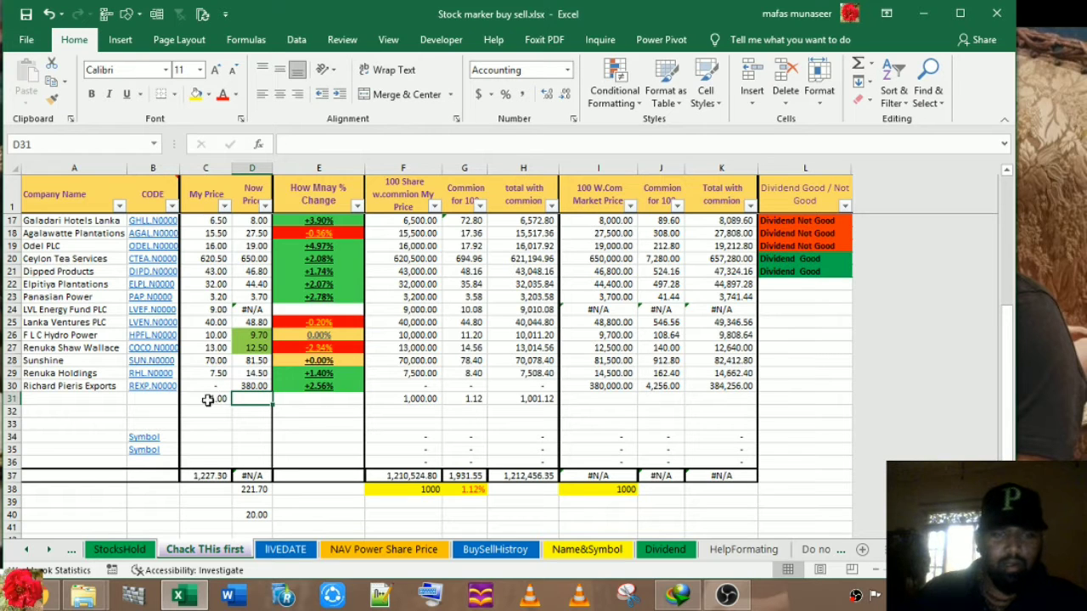
text(1)
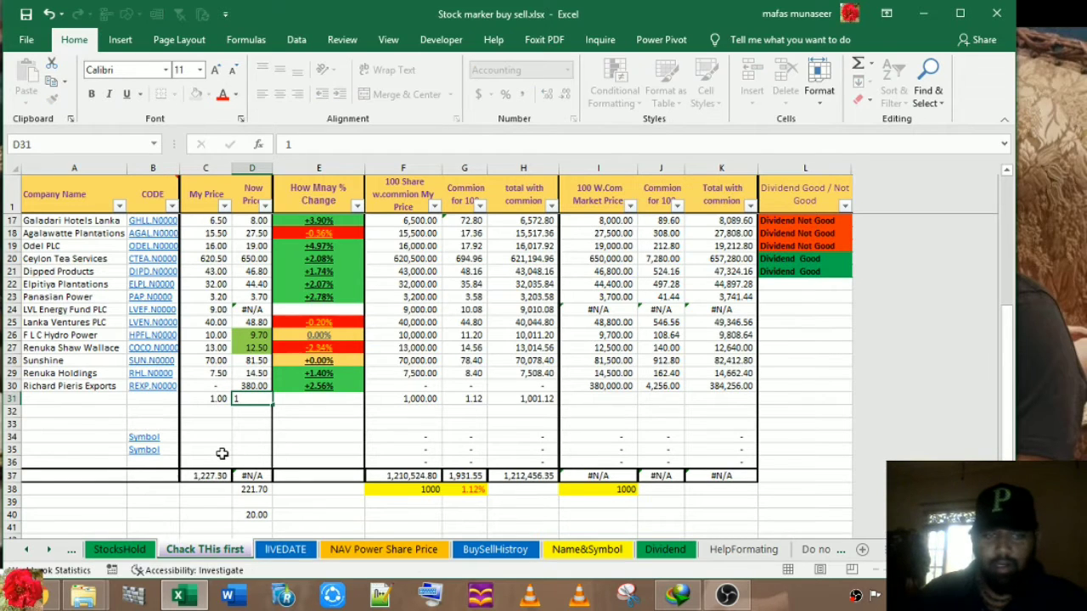
key(ctrl+Return)
text(2)
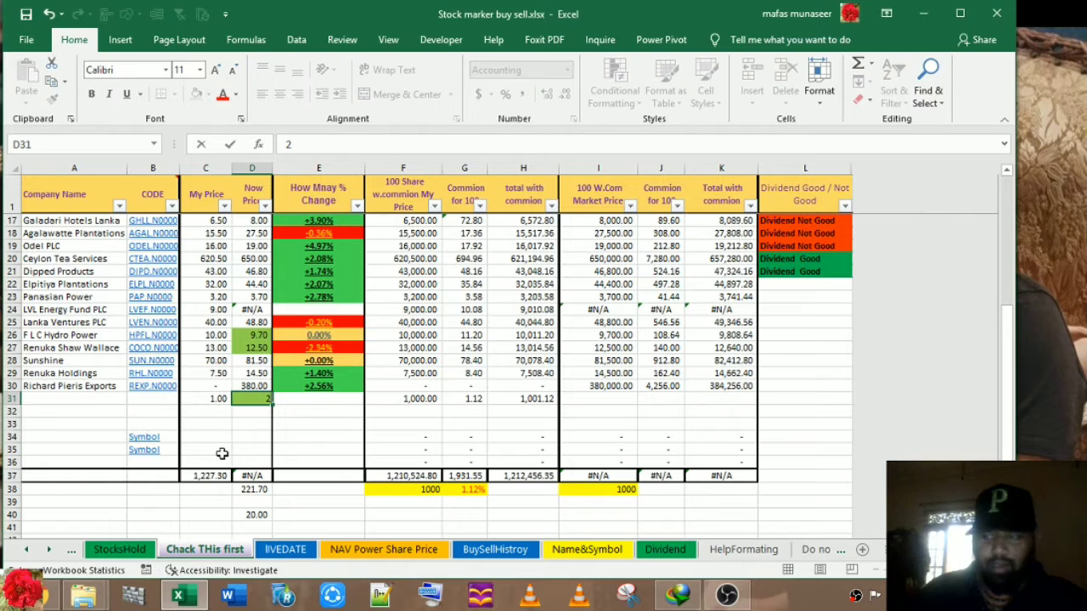
key(Return)
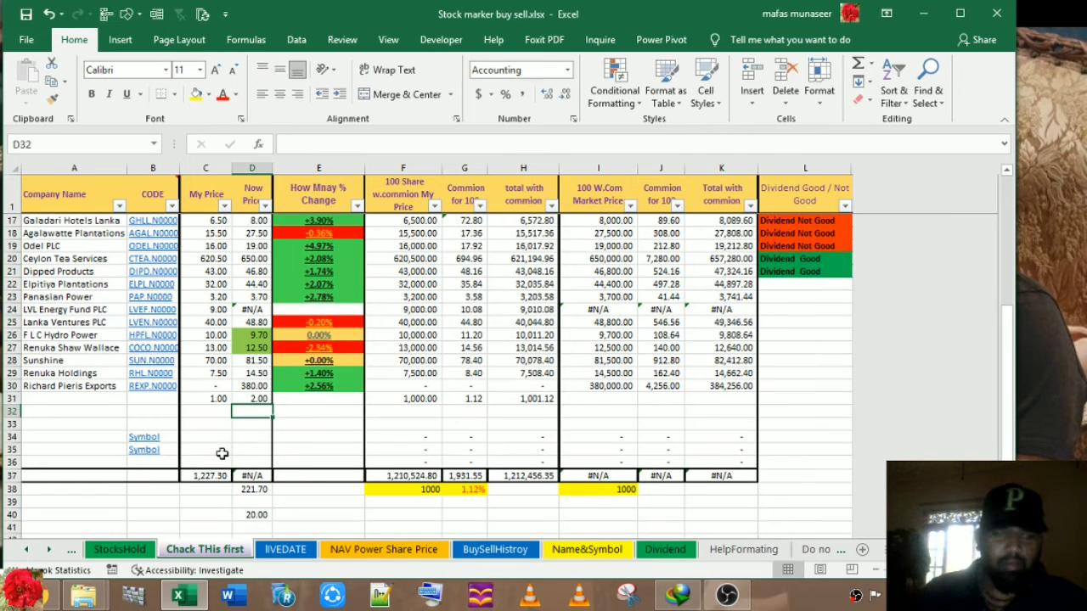
Clear the test prices from C31 and D31.
click(216, 399)
key(Delete)
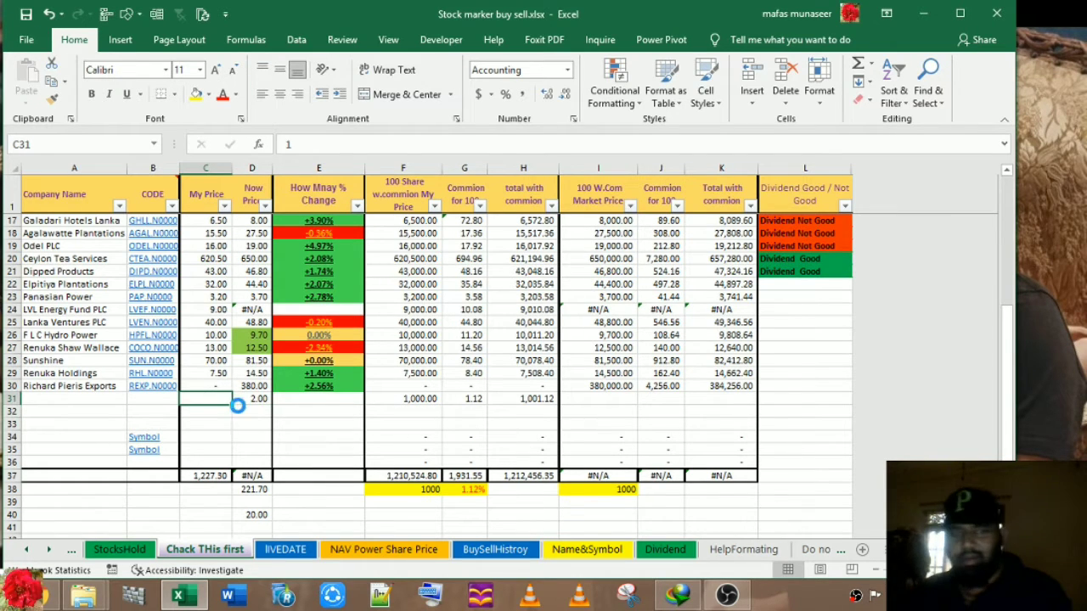
click(244, 398)
key(Delete)
Review the highlighting of the Now Price column from the first company down to the blank rows.
scroll(244, 398, up, 5)
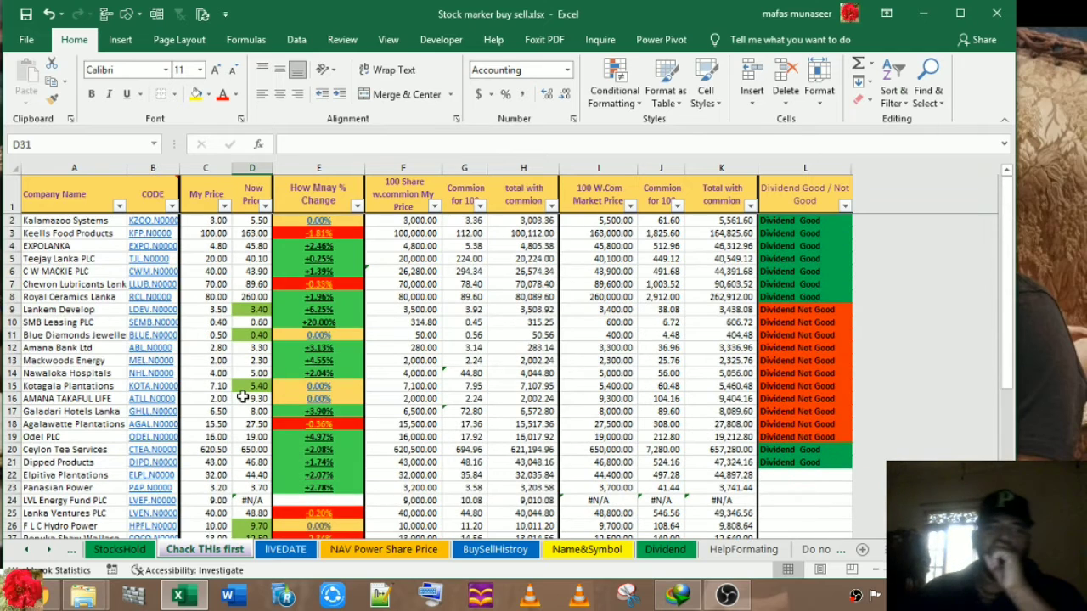
click(244, 246)
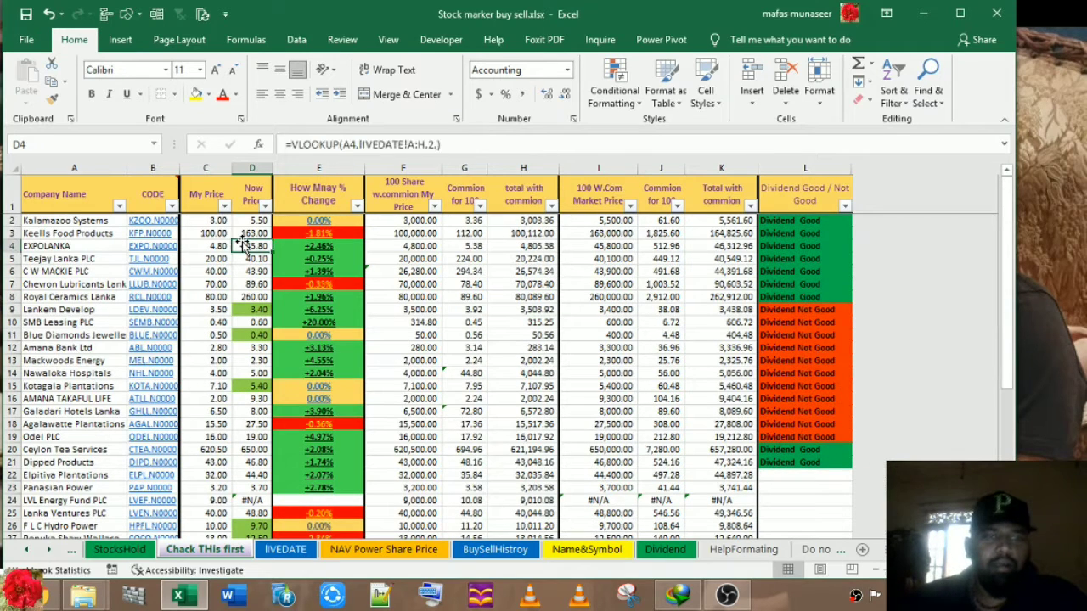
click(244, 221)
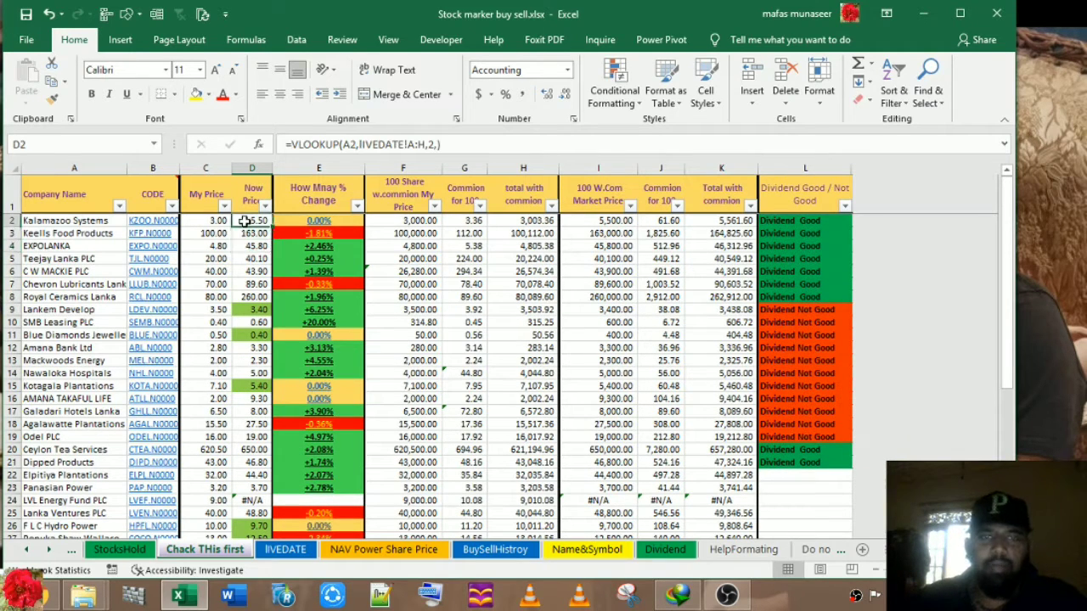
scroll(243, 221, down, 8)
scroll(243, 221, up, 5)
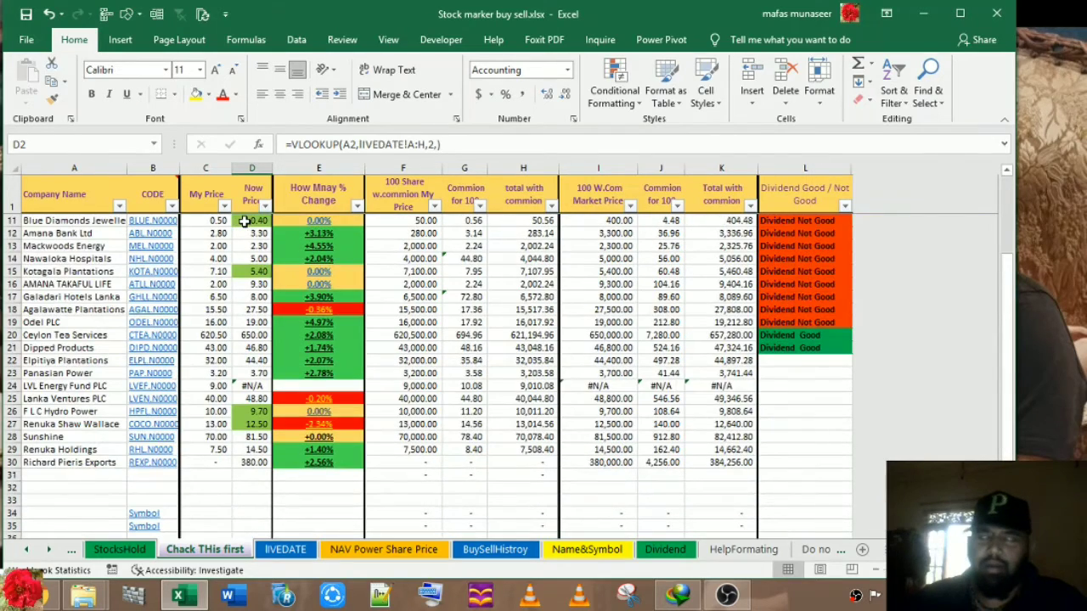
scroll(244, 220, up, 3)
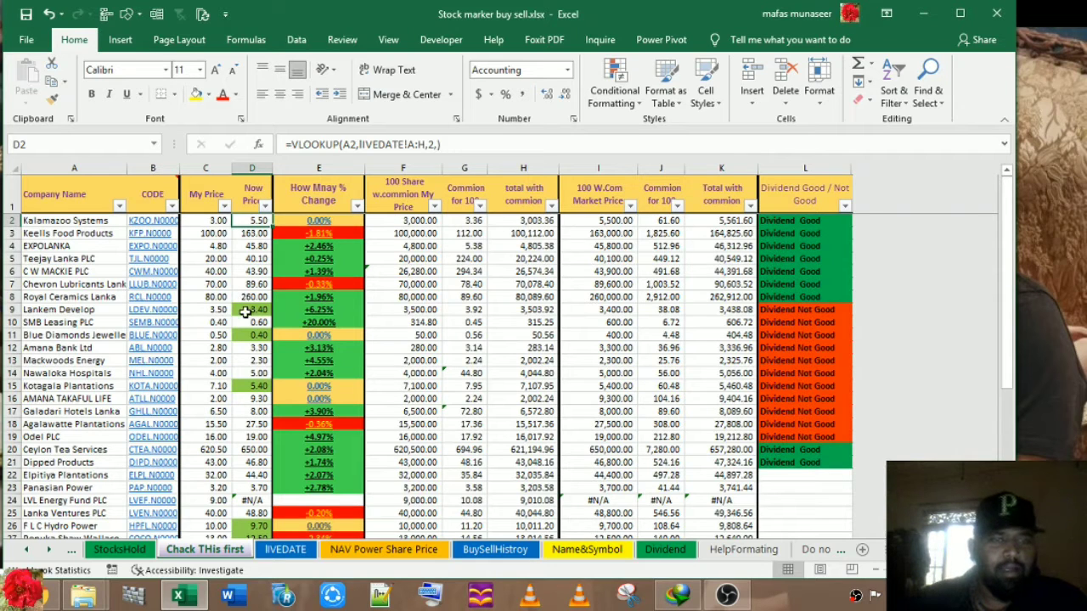
click(246, 437)
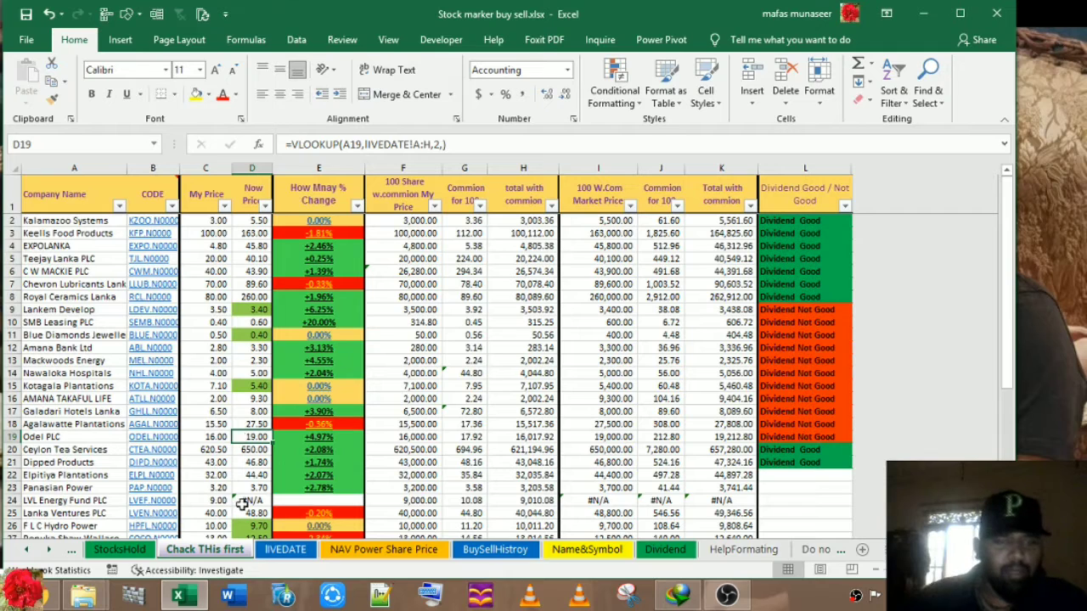
Inspect the sheet reference in D24's VLOOKUP formula and leave the formula without editing it.
click(244, 501)
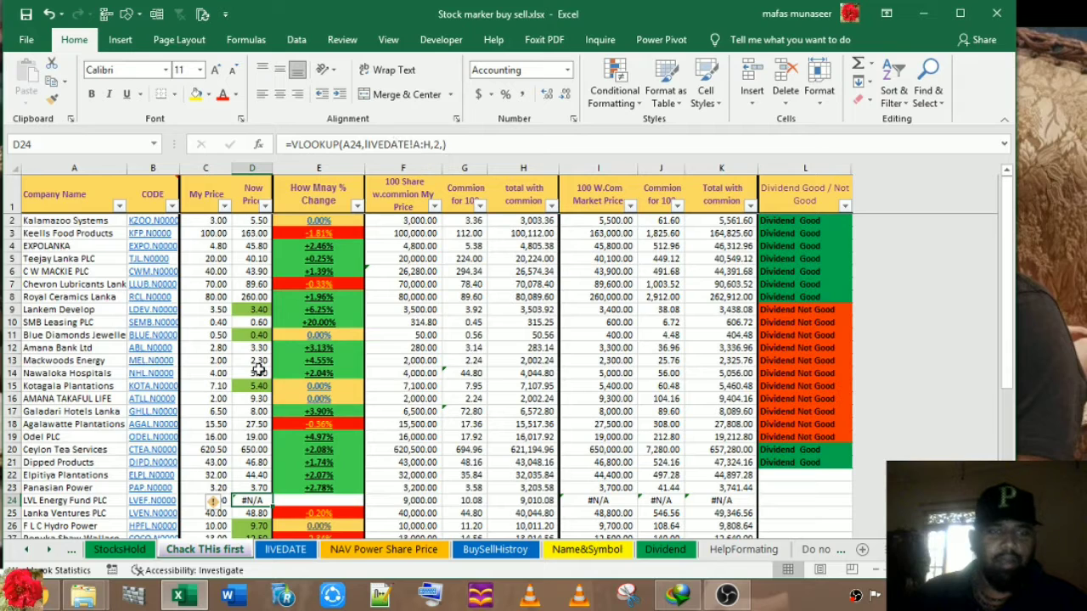
click(387, 145)
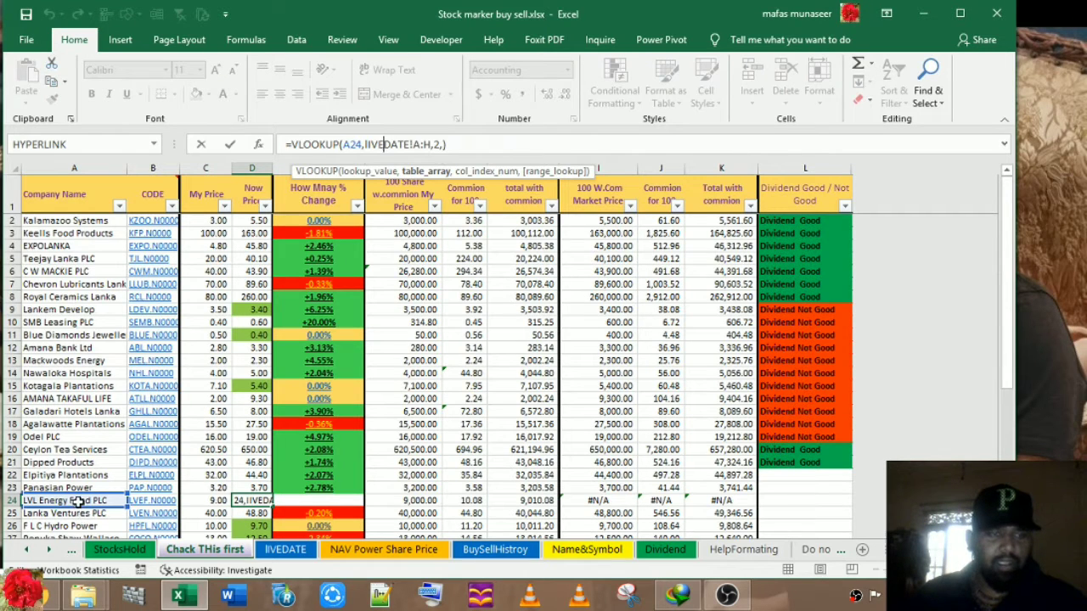
double_click(386, 145)
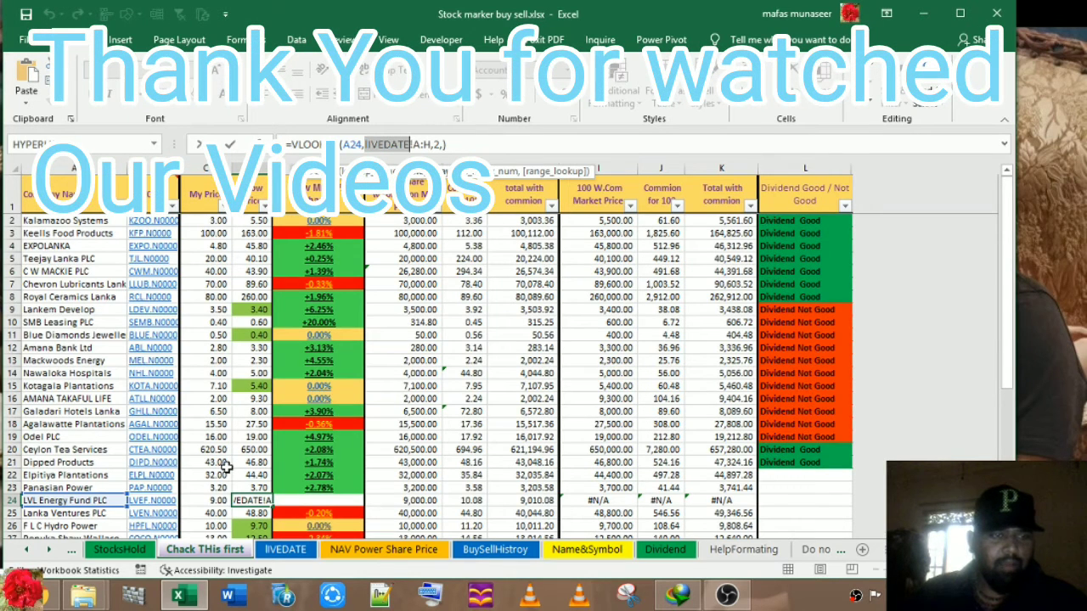
click(227, 467)
key(Escape)
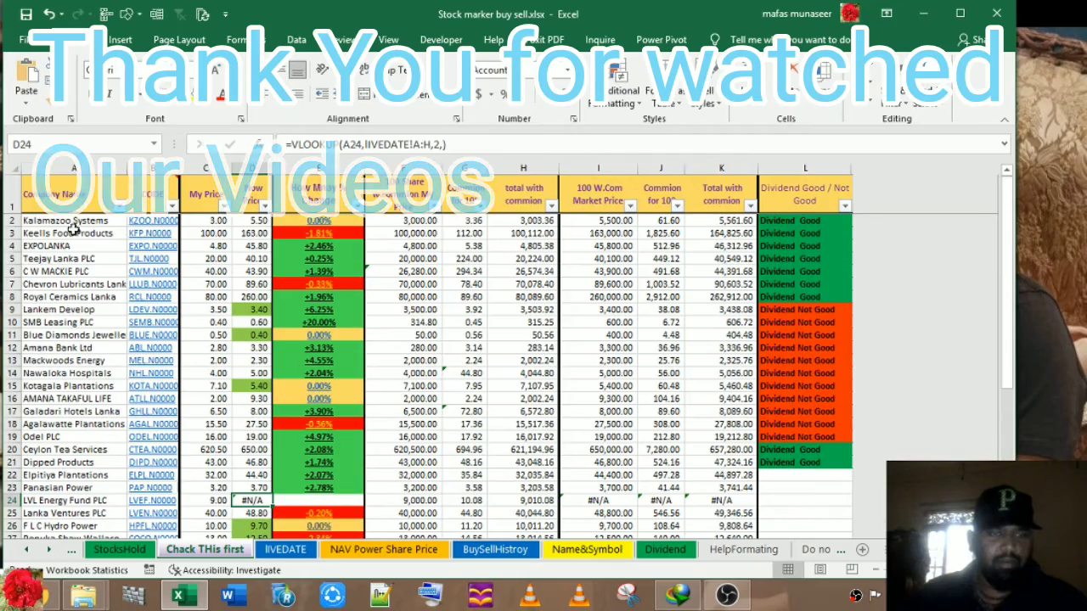